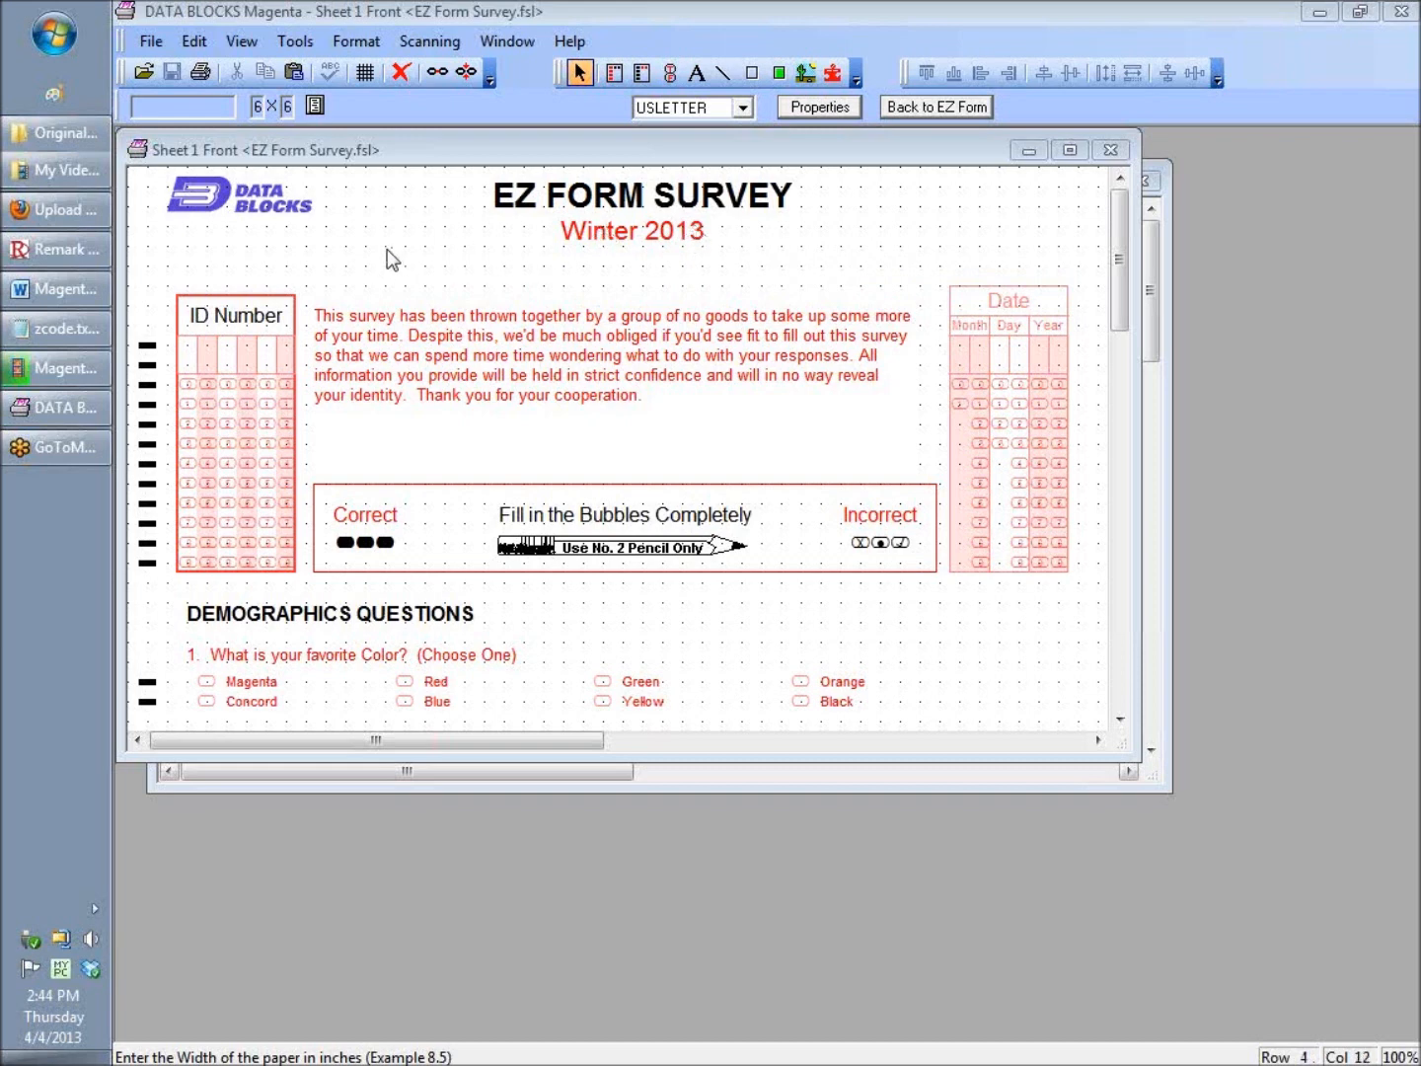
Step: Switch to Remark Classic OMR Data Center to examine the survey's column headers, and return to DATA BLOCKS Magenta
{"action": "left_click", "coordinate": [65, 248]}
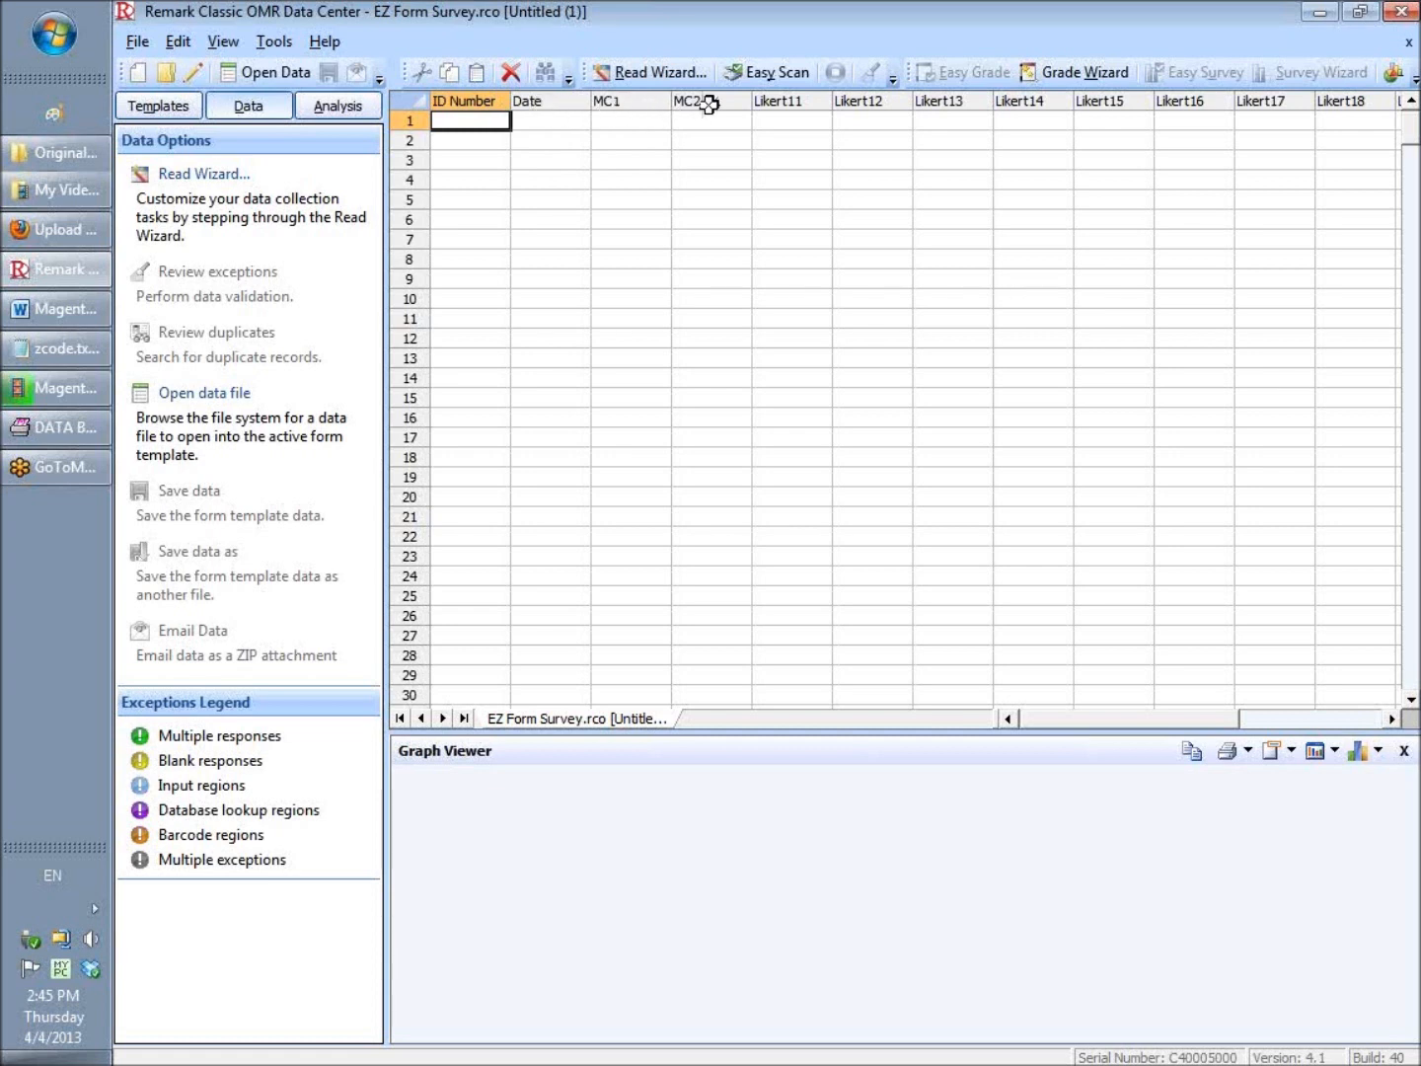
{"action": "mouse_move", "coordinate": [718, 104]}
{"action": "left_click", "coordinate": [53, 430]}
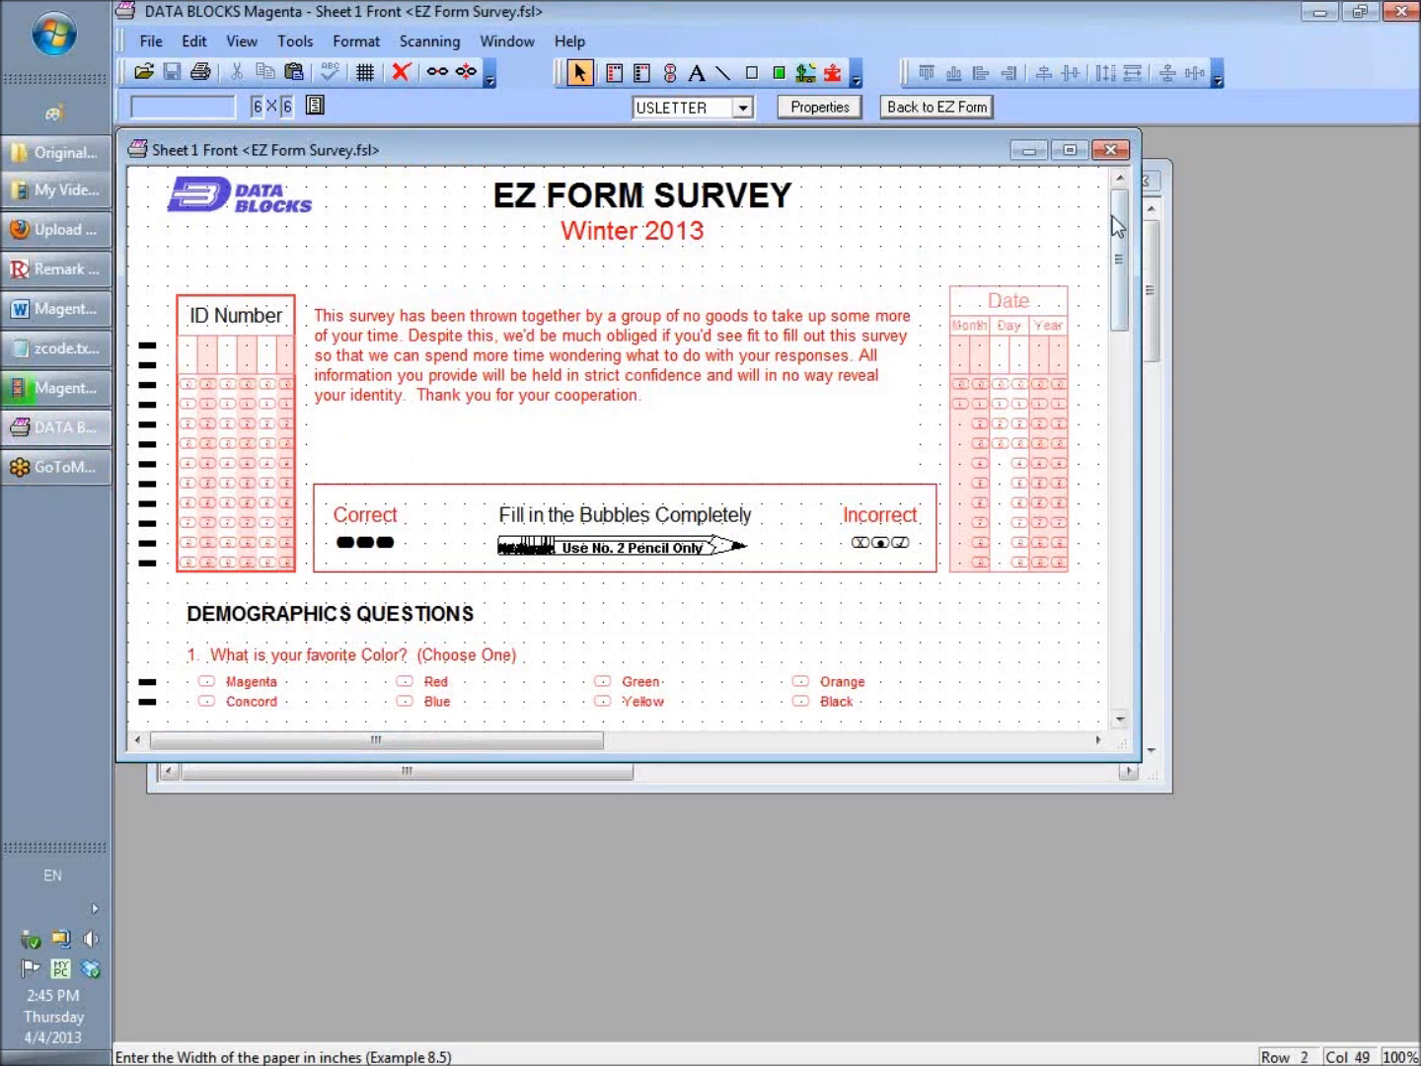
Step: Unlink the fields of question 1 about favorite color and clear the selection
{"action": "left_click_drag", "start_coordinate": [1122, 210], "coordinate": [1116, 266]}
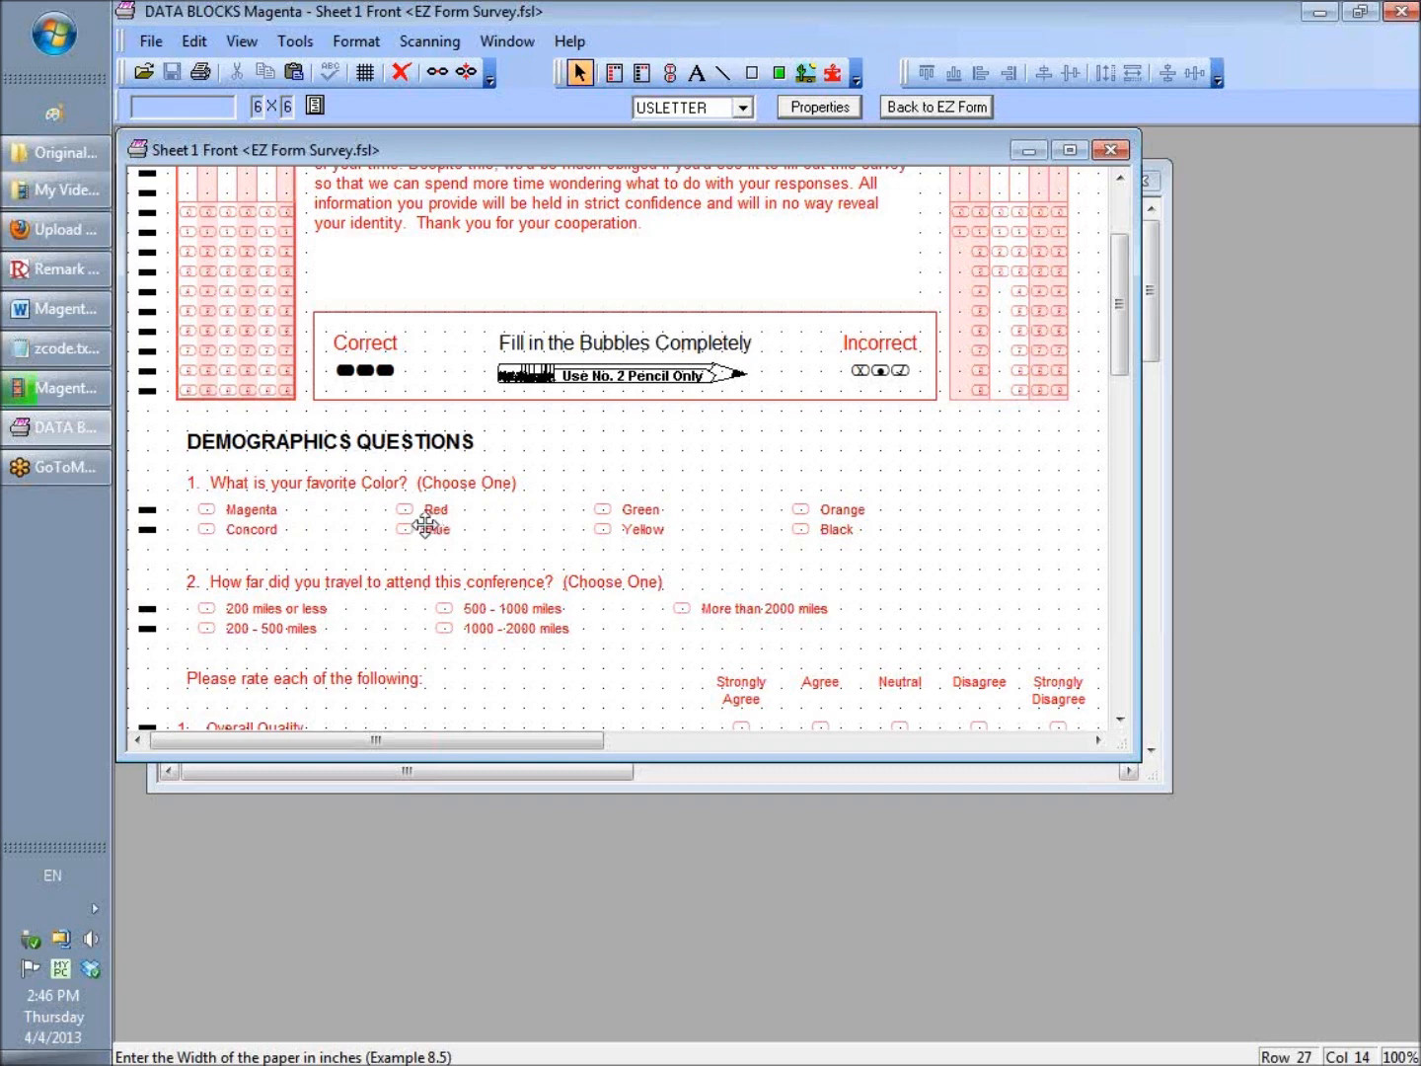
{"action": "left_click", "coordinate": [422, 514]}
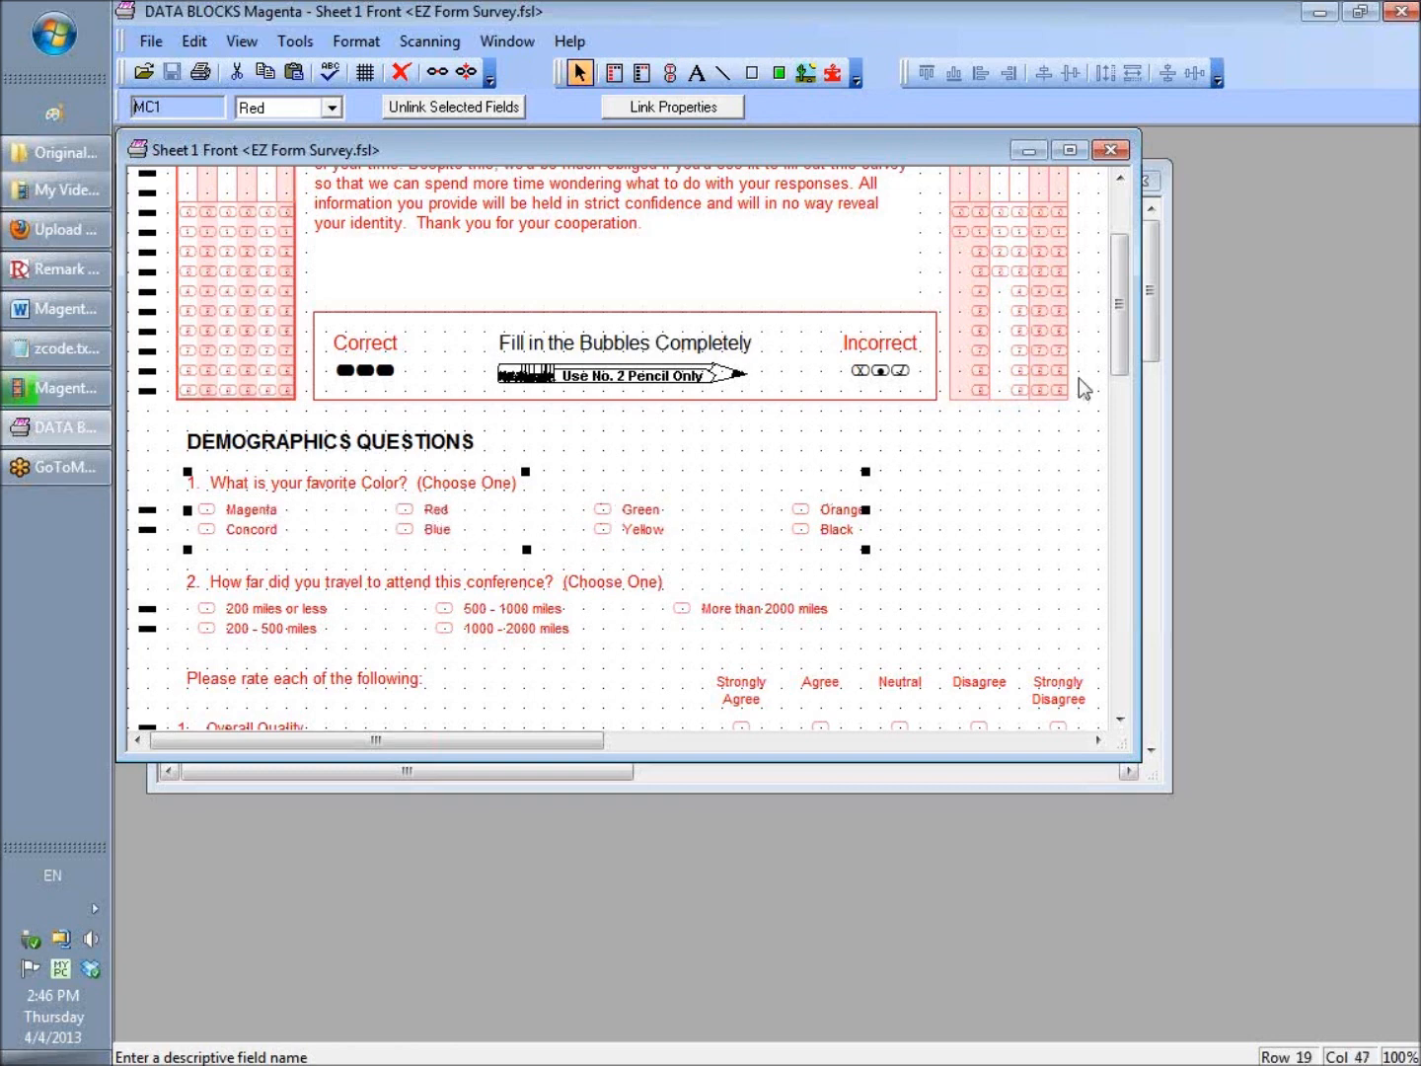
{"action": "scroll", "coordinate": [1080, 389], "scroll_direction": "down", "scroll_amount": 5}
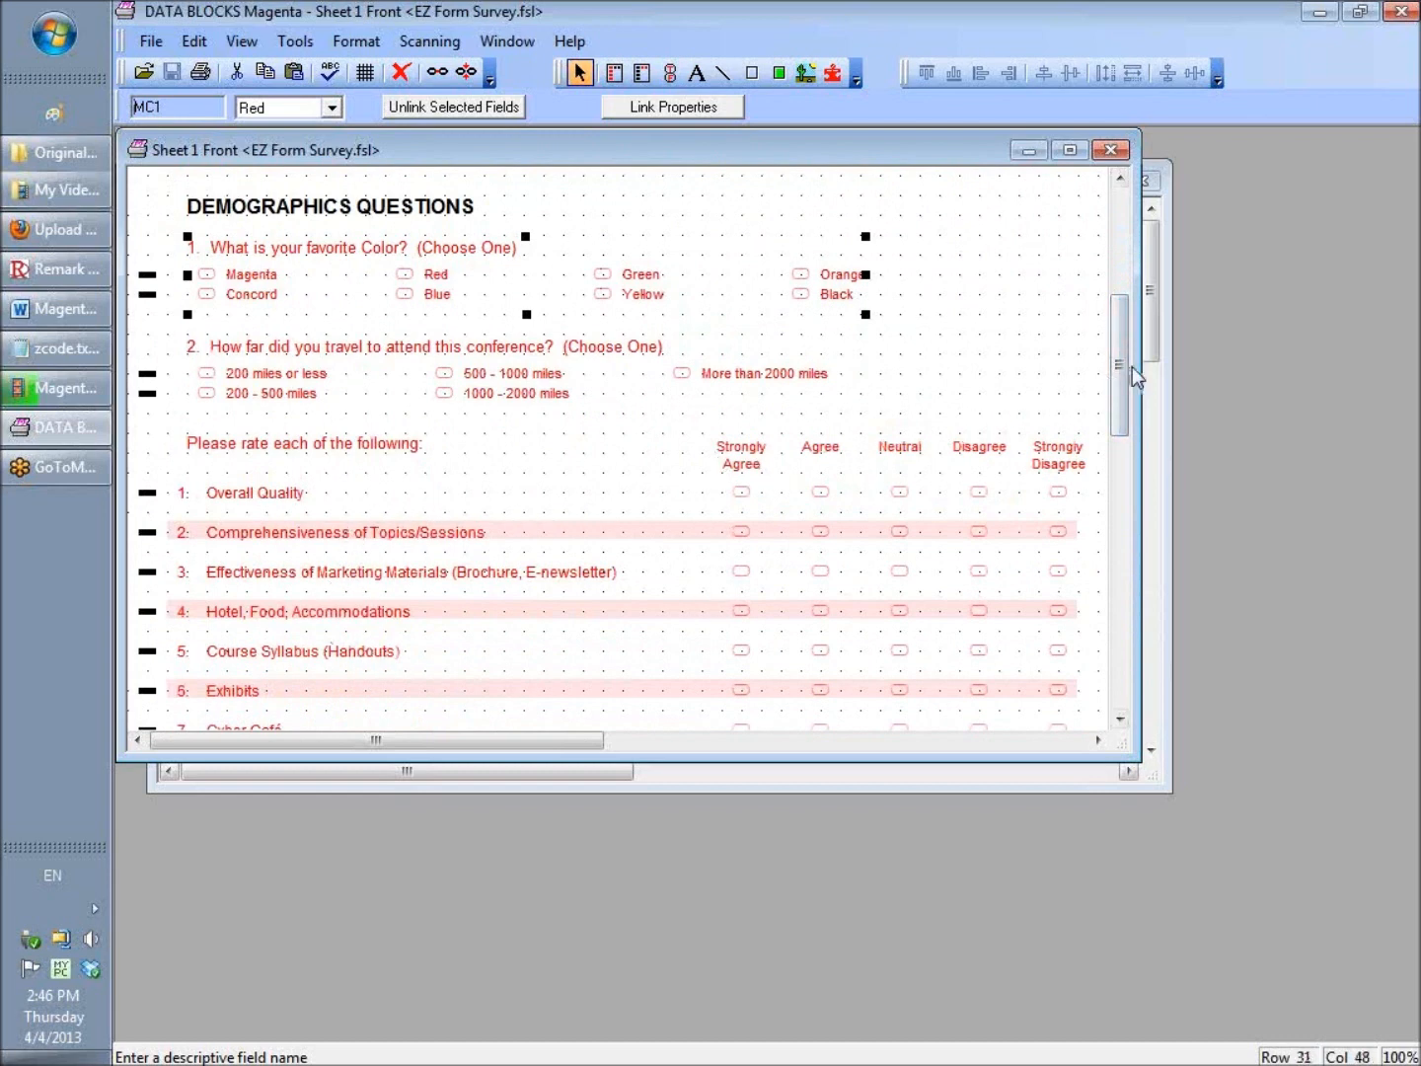
{"action": "scroll", "coordinate": [1123, 370], "scroll_direction": "up", "scroll_amount": 5}
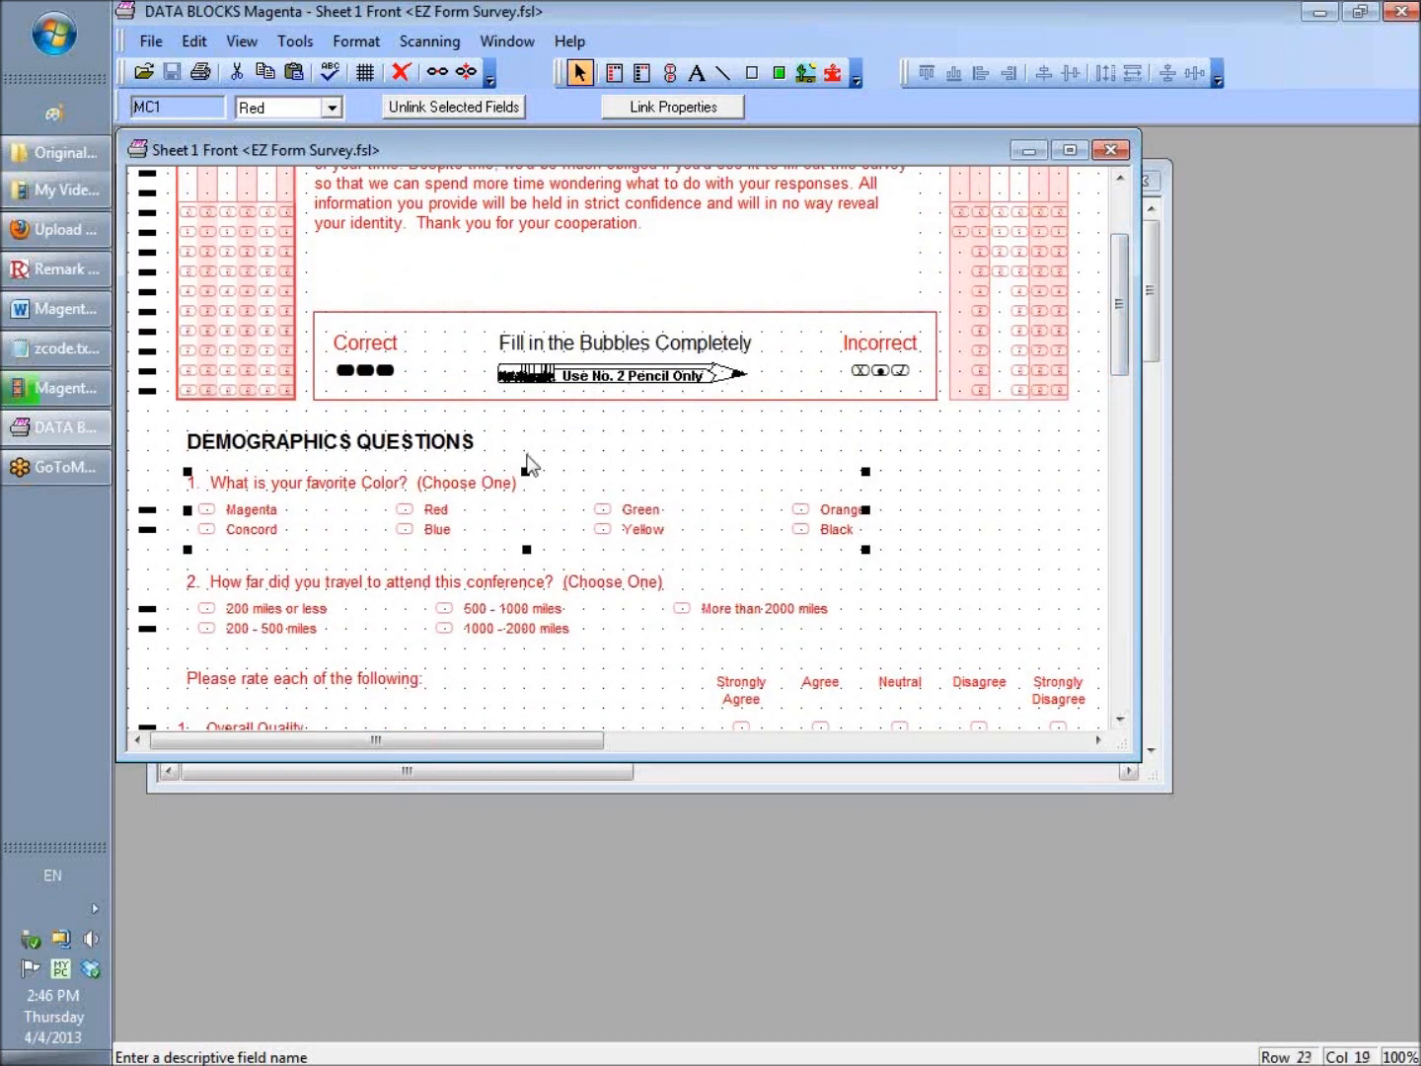
{"action": "left_click", "coordinate": [465, 107]}
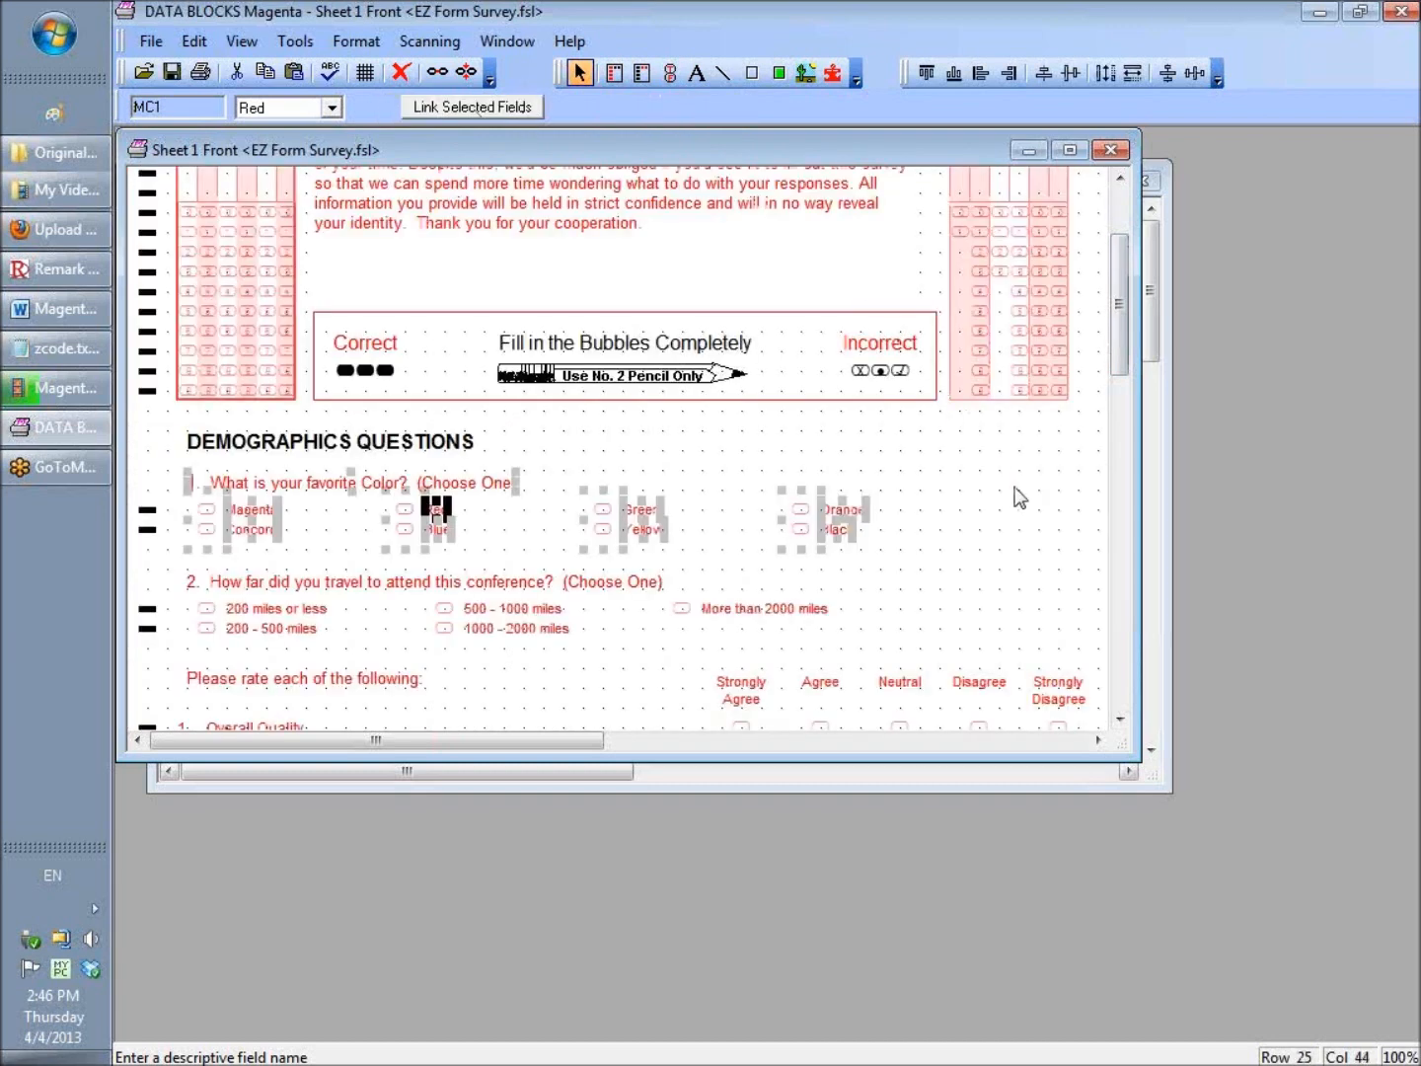
{"action": "left_click", "coordinate": [984, 502]}
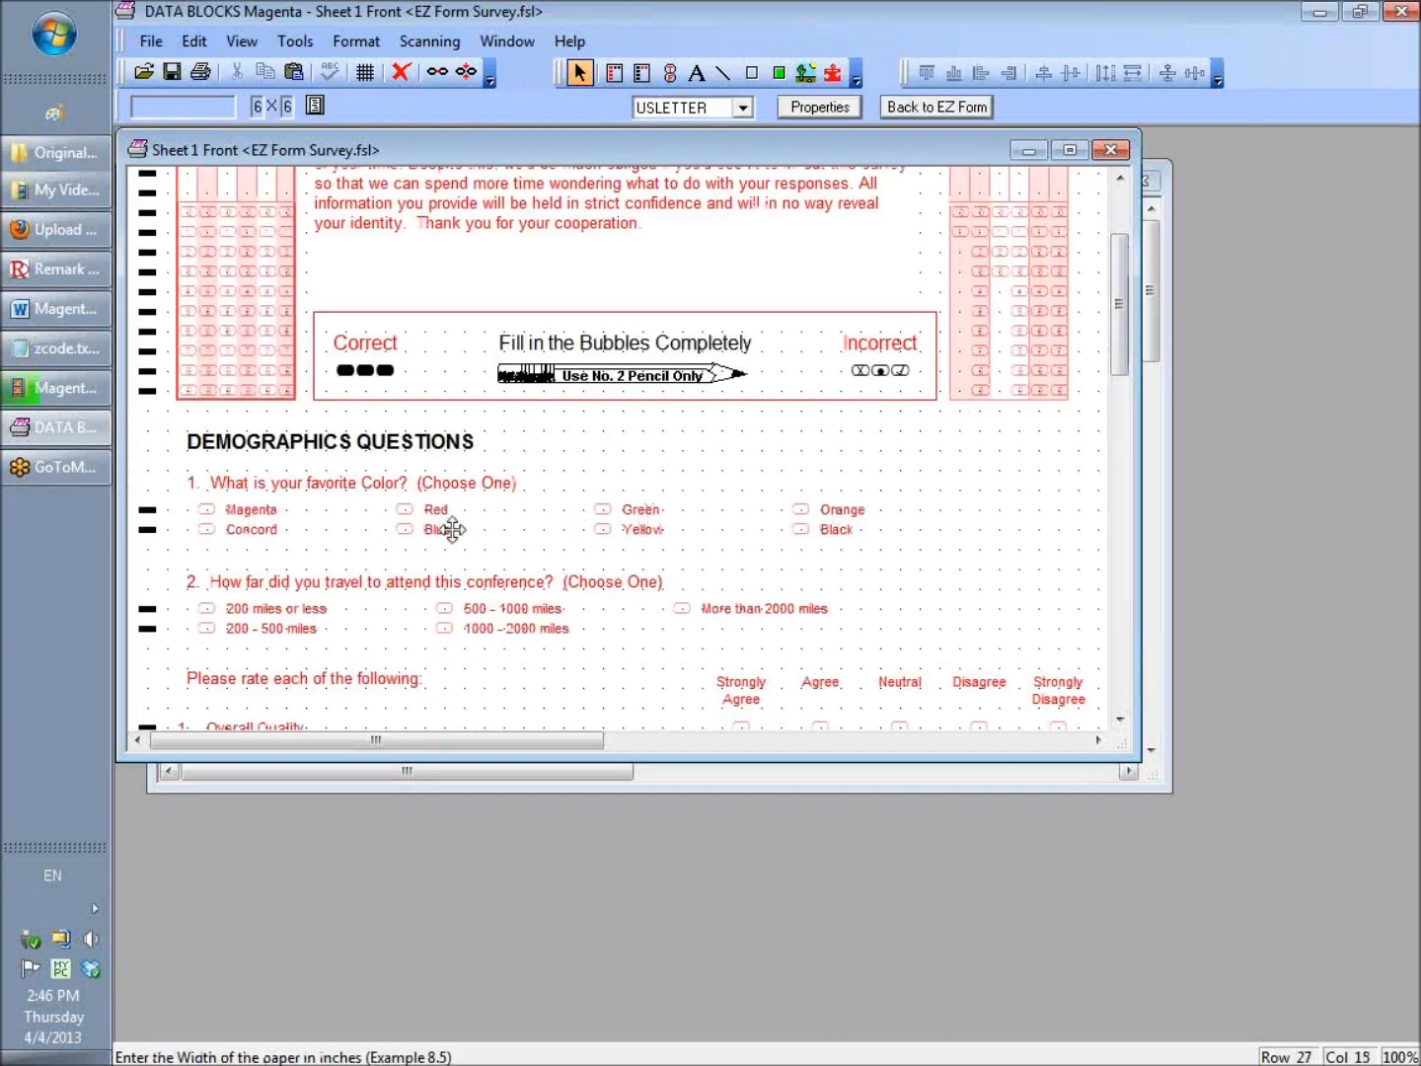
Step: Examine each separate bubble column of the favorite color question and leave nothing selected
{"action": "left_click", "coordinate": [209, 523]}
{"action": "left_click", "coordinate": [411, 519]}
{"action": "left_click", "coordinate": [596, 513]}
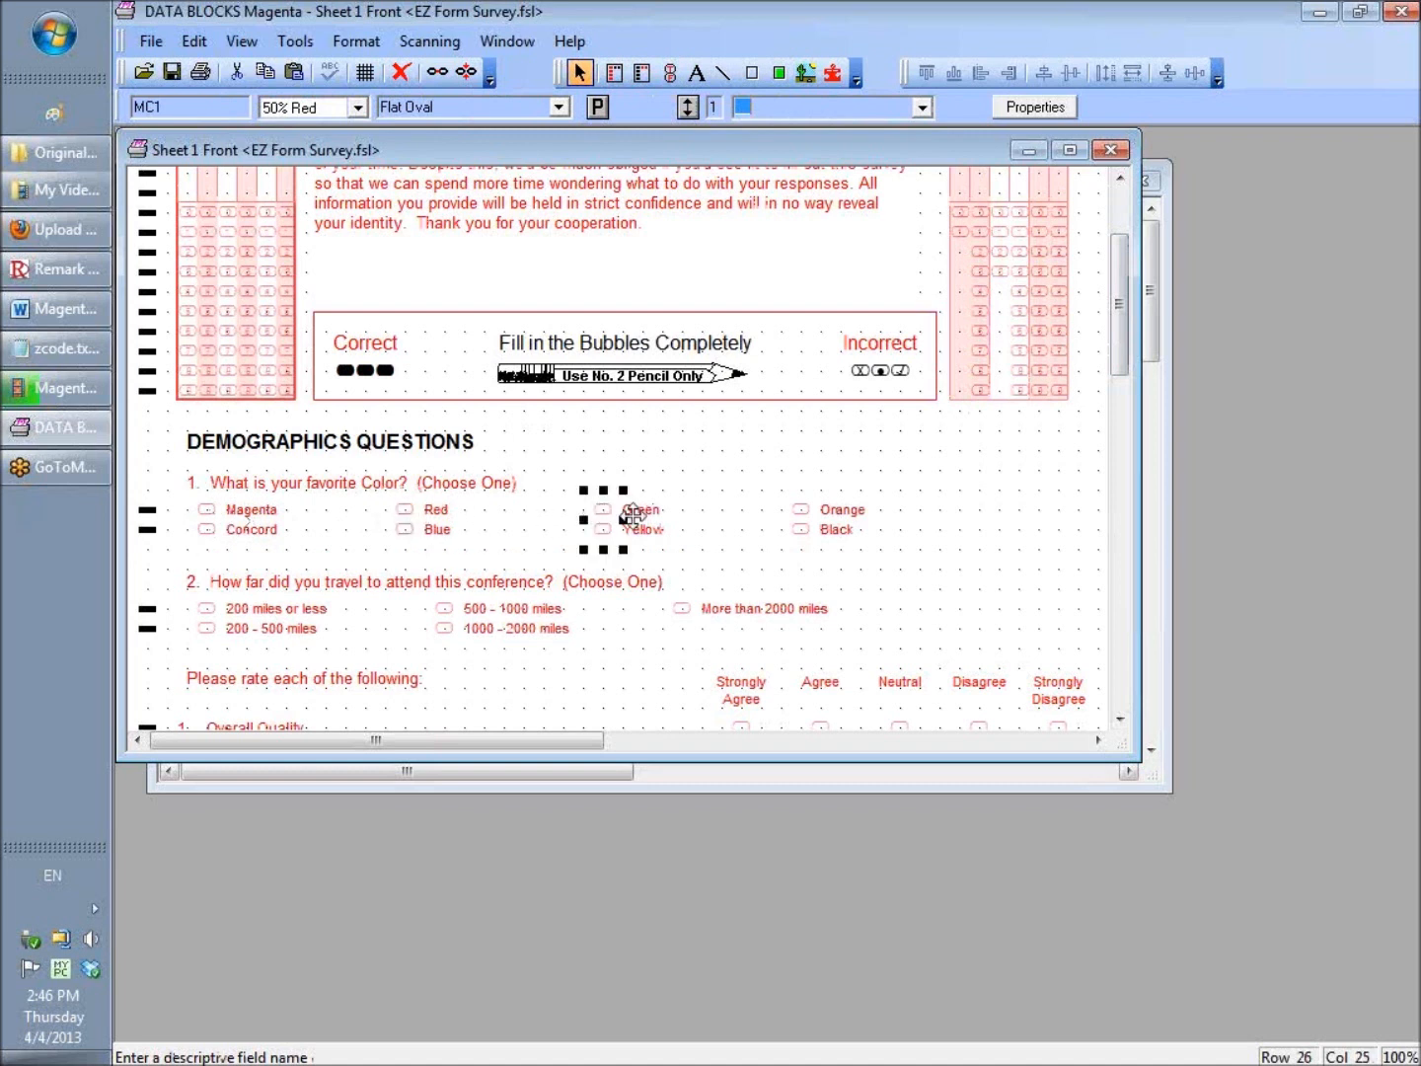
{"action": "left_click", "coordinate": [794, 510]}
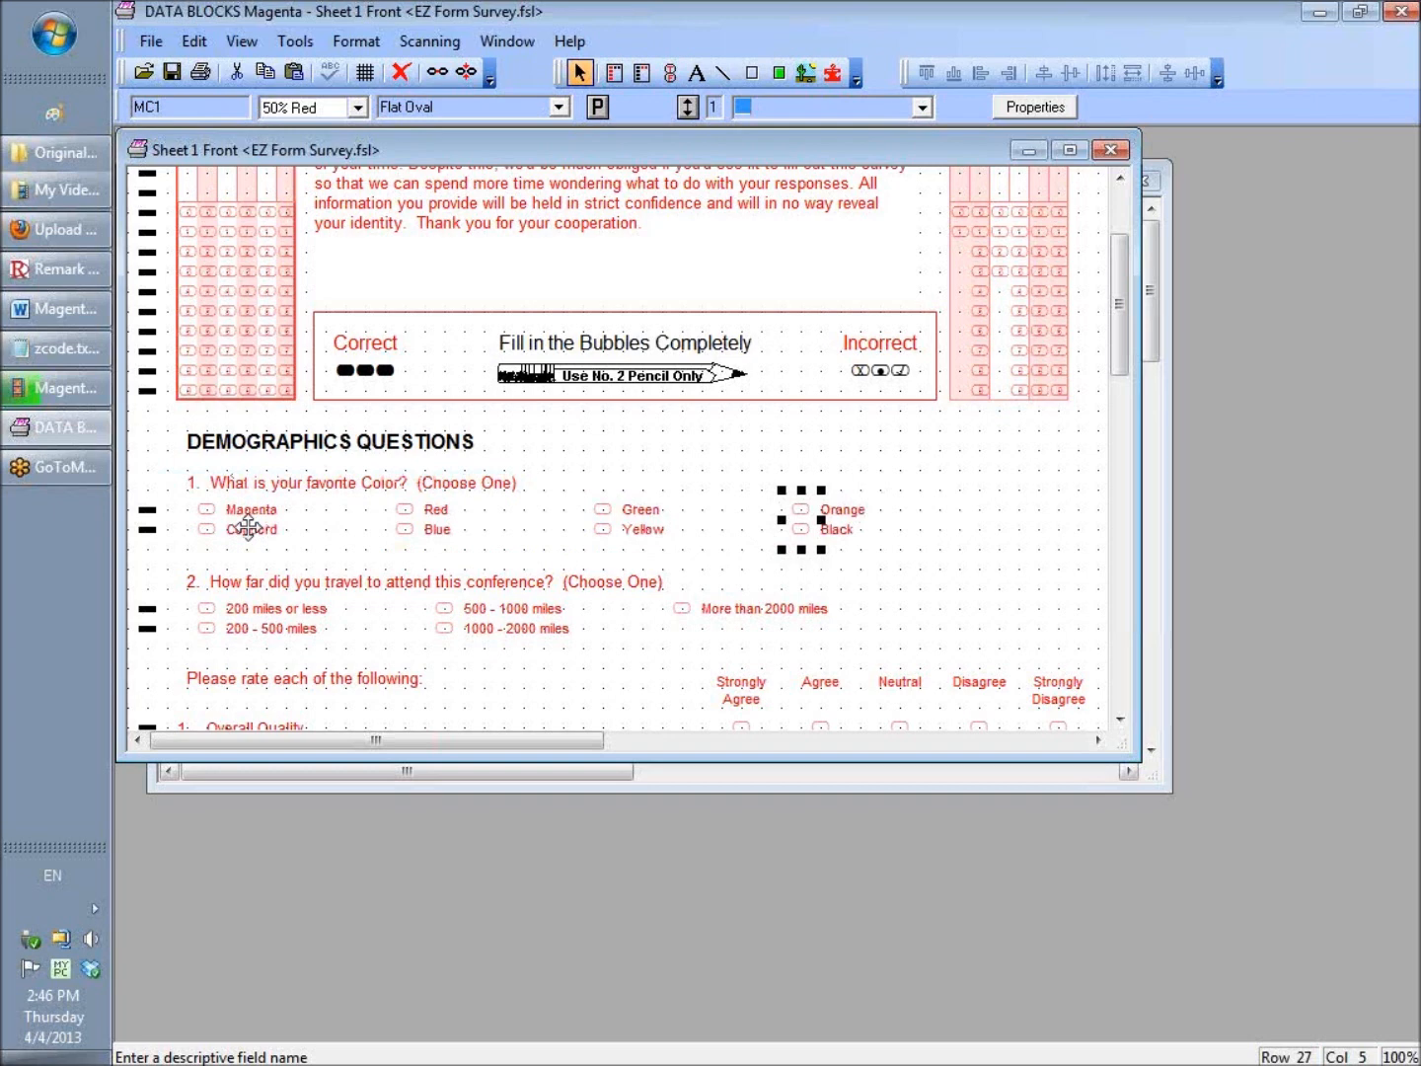
{"action": "left_click", "coordinate": [899, 484]}
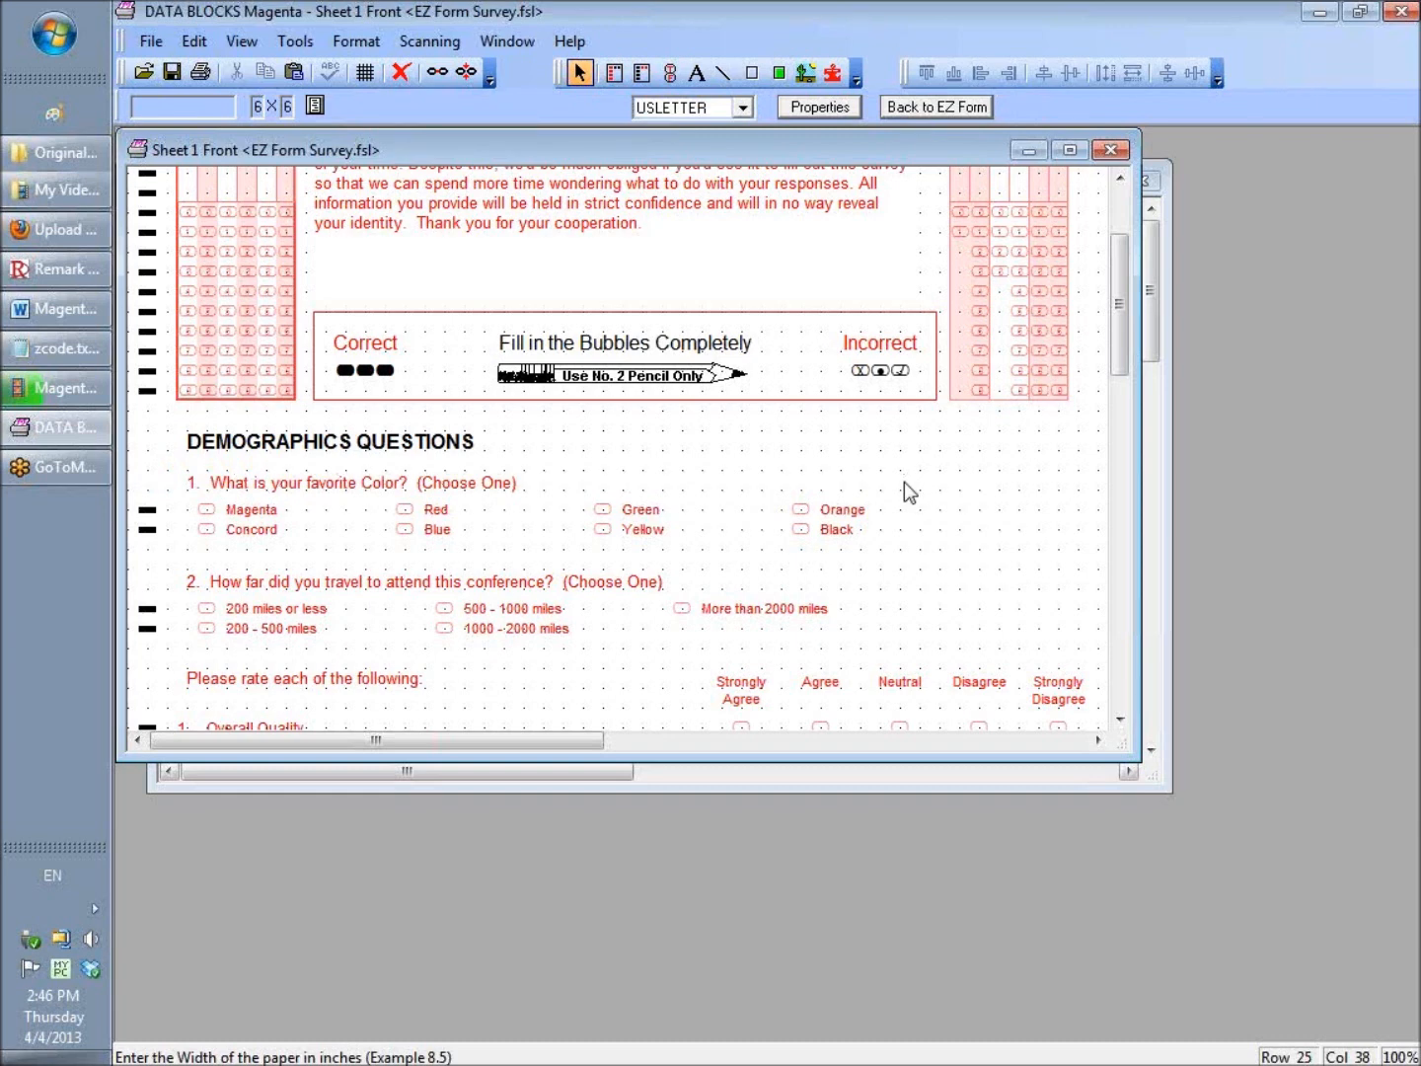
Step: Select the favorite color question's text, bubbles and labels together and link them into one object
{"action": "left_click_drag", "start_coordinate": [904, 482], "coordinate": [306, 545]}
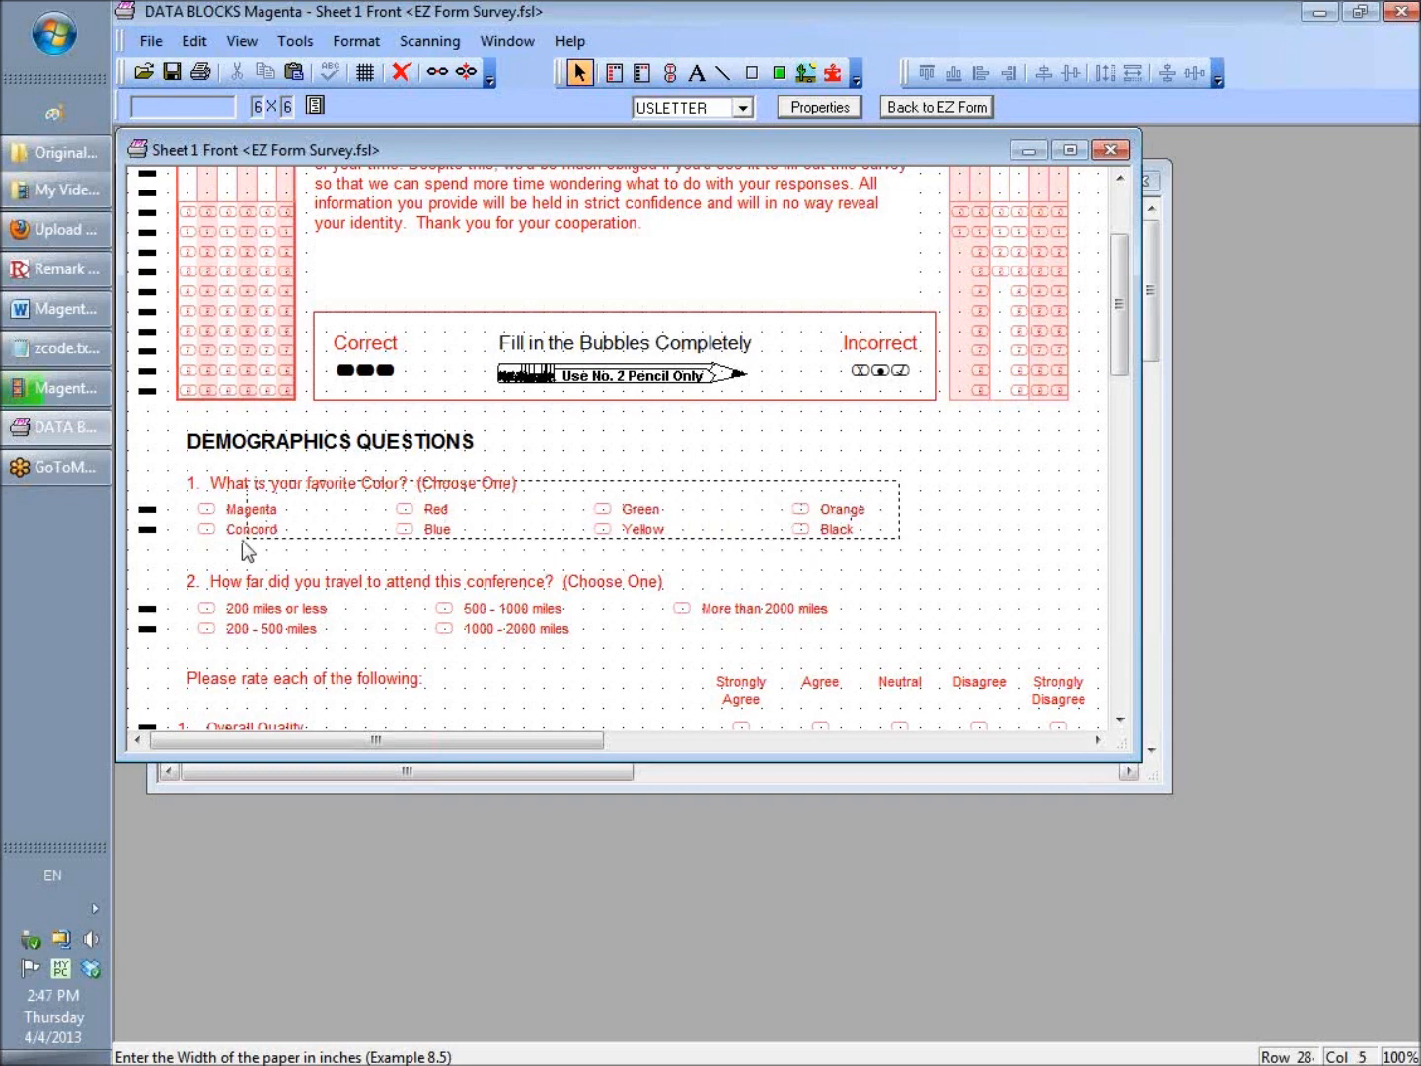
{"action": "left_click", "coordinate": [200, 548]}
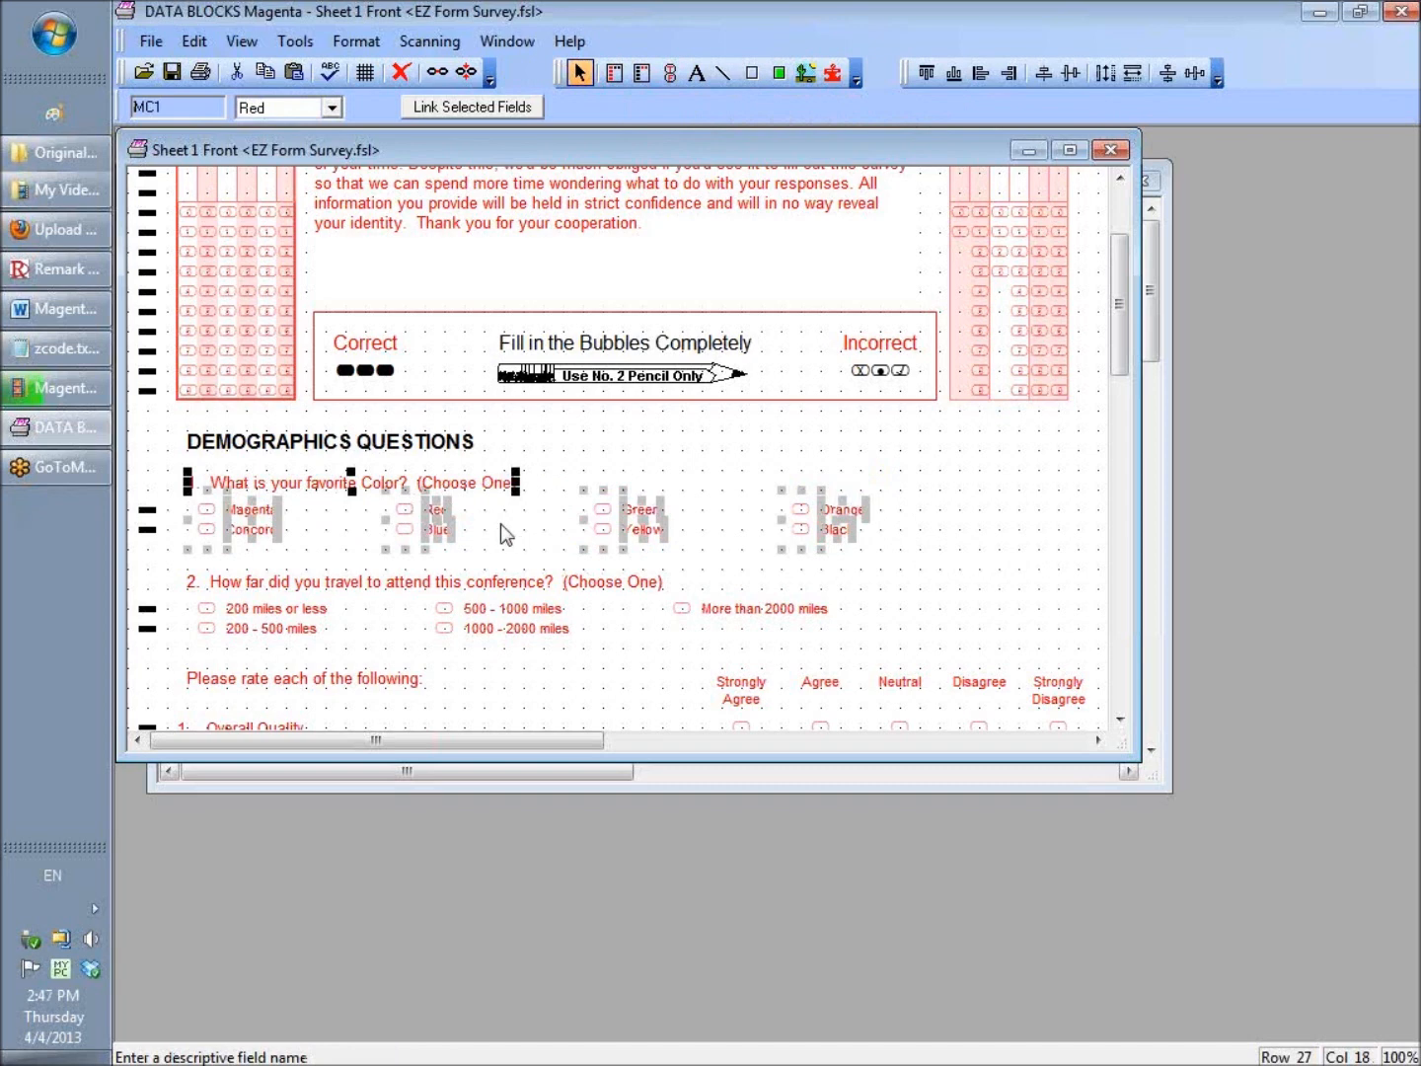
{"action": "left_click", "coordinate": [929, 448]}
{"action": "left_click_drag", "start_coordinate": [920, 440], "coordinate": [190, 562]}
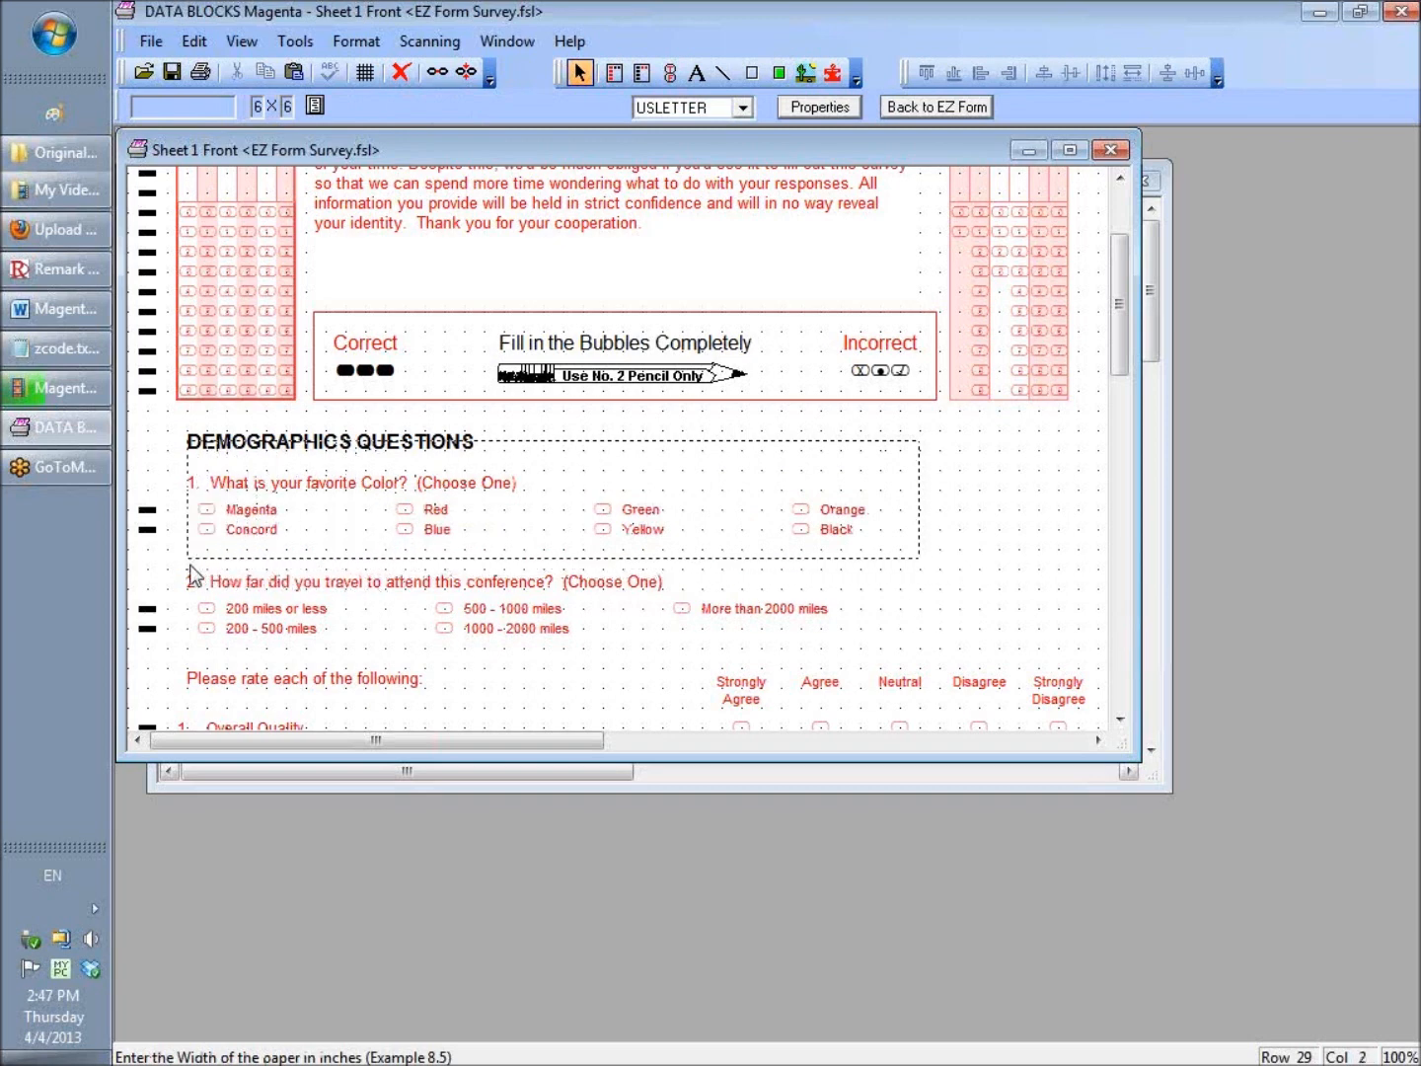
{"action": "left_click_drag", "start_coordinate": [194, 575], "coordinate": [193, 563]}
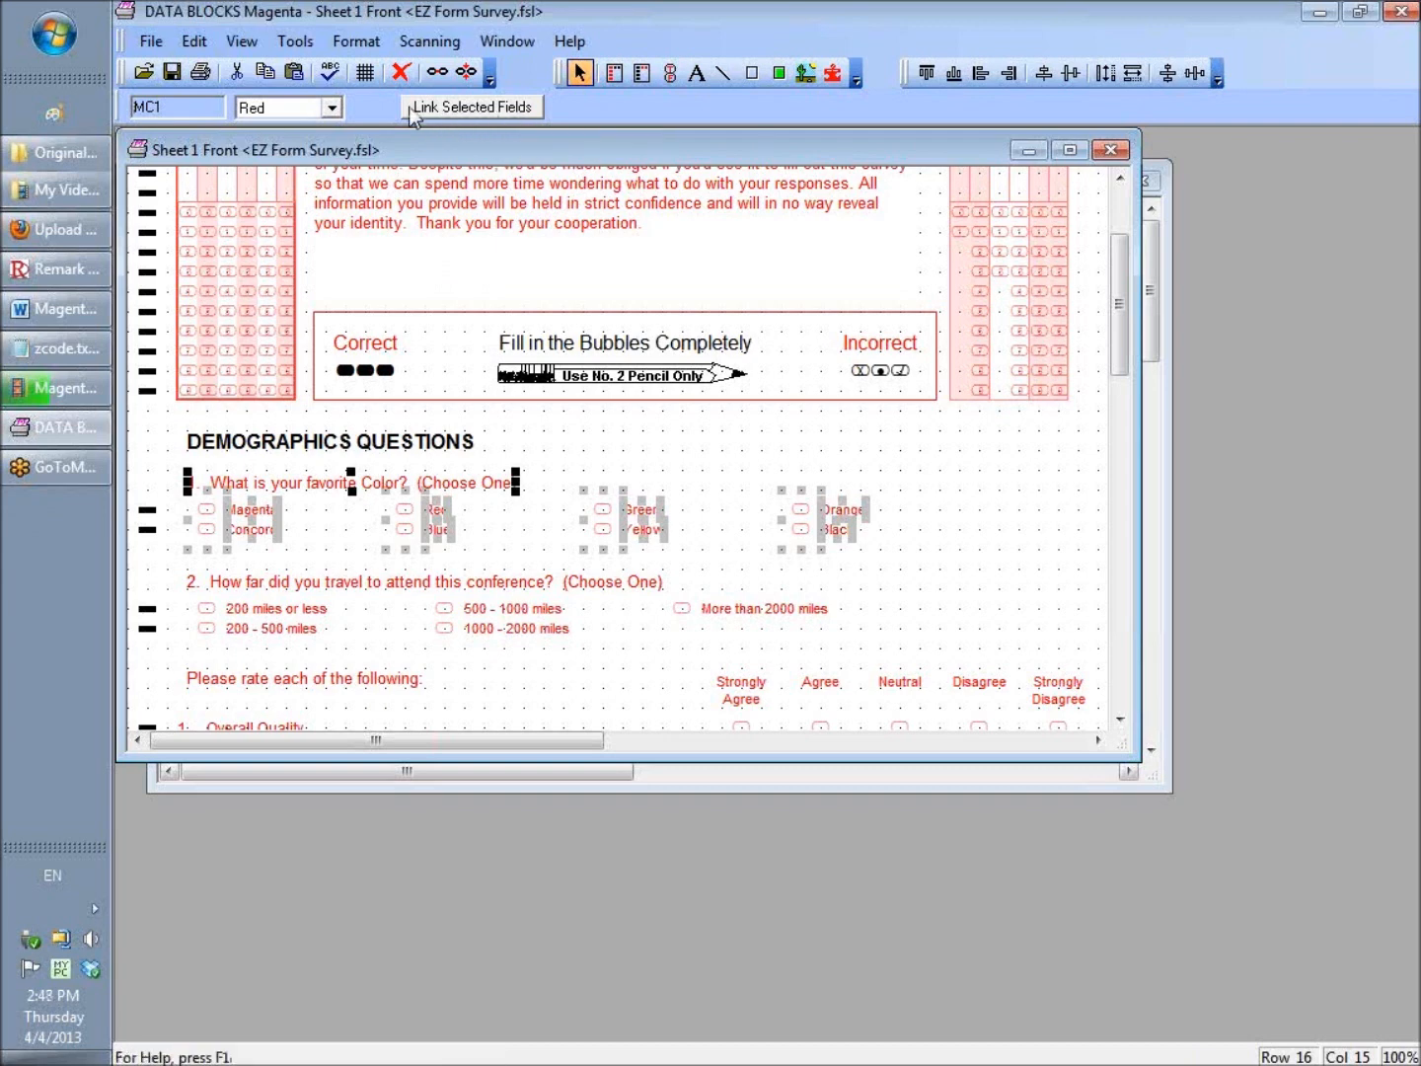
{"action": "left_click", "coordinate": [354, 42]}
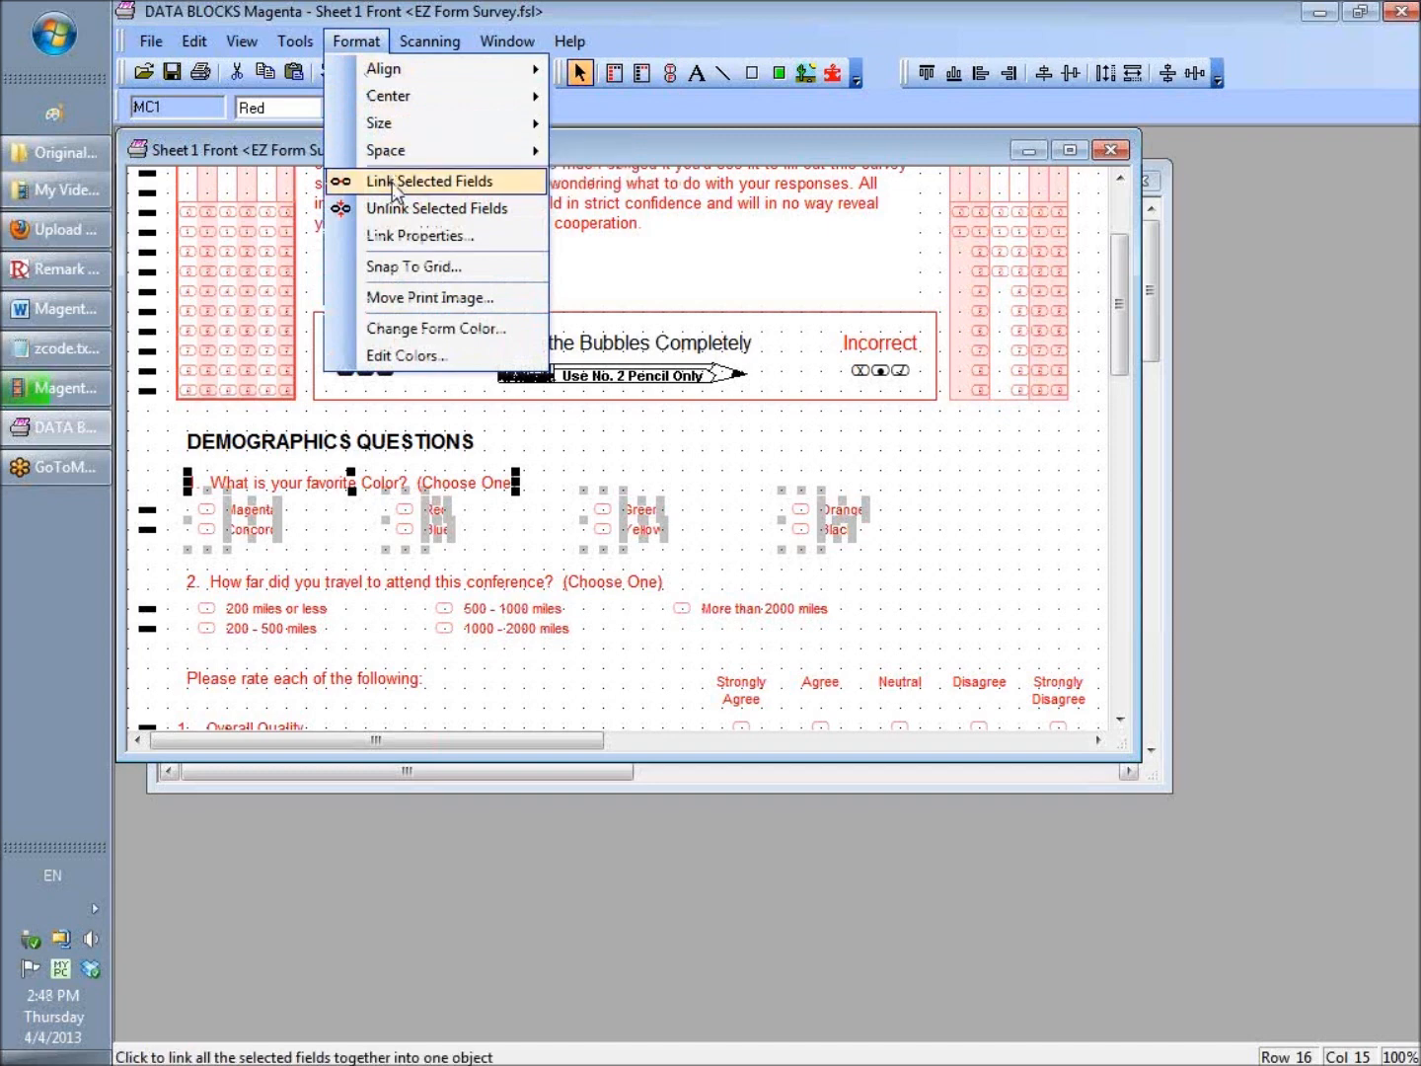
{"action": "left_click", "coordinate": [439, 183]}
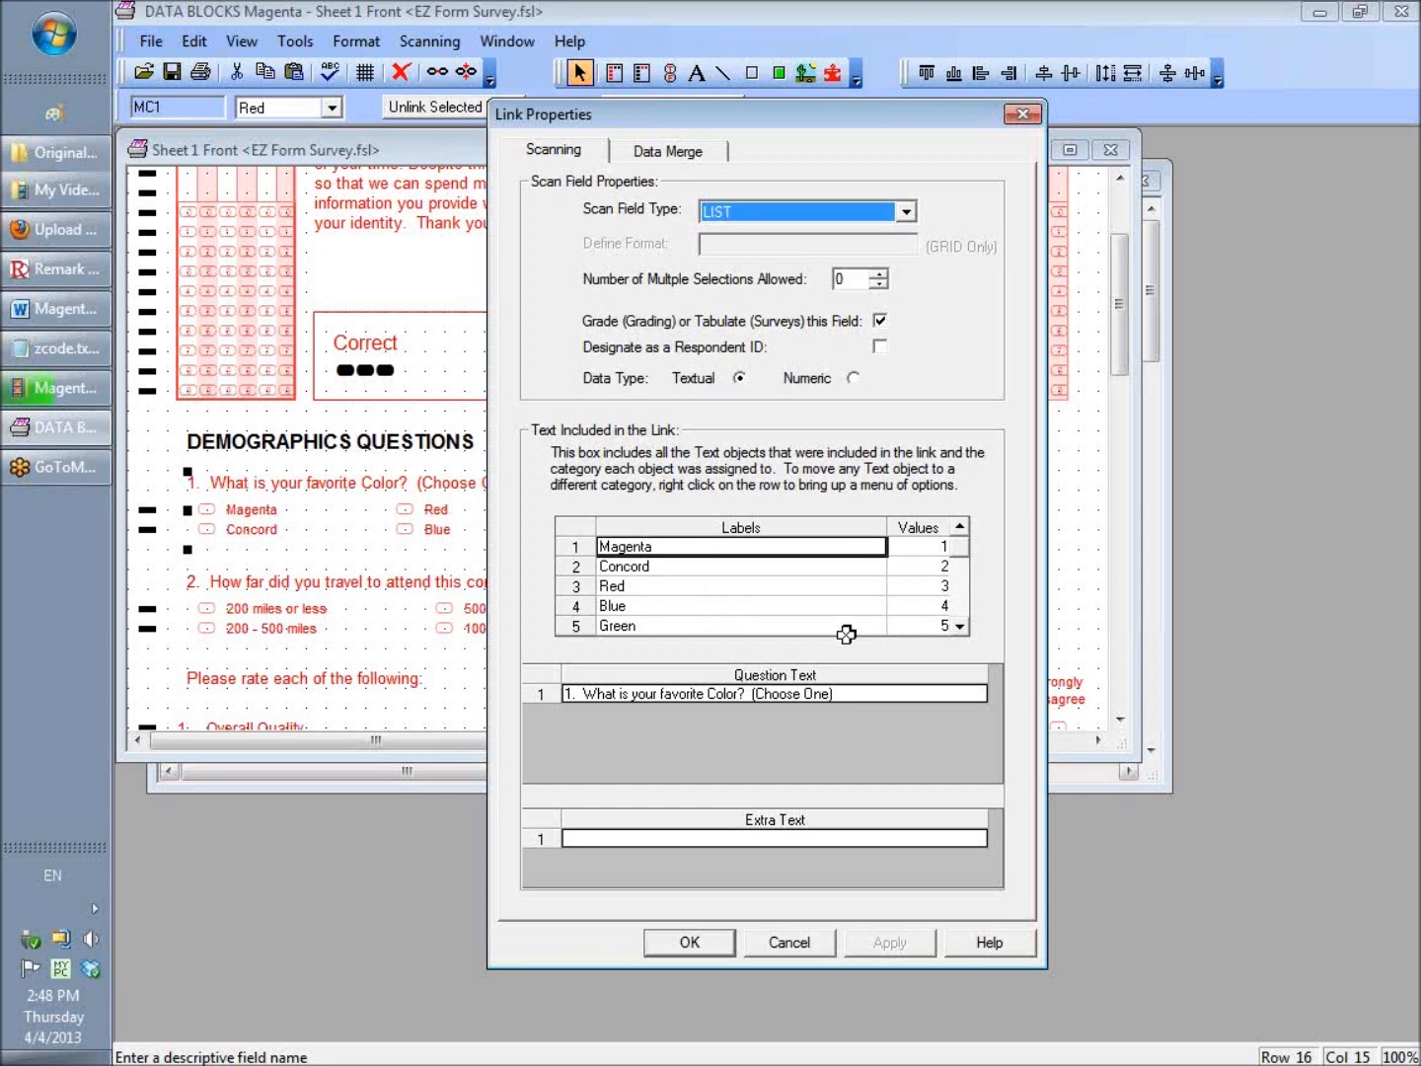
Step: Review the full list of labels and values for the favorite color link and accept its LIST properties
{"action": "left_click", "coordinate": [960, 628]}
{"action": "left_click", "coordinate": [961, 627]}
{"action": "left_click", "coordinate": [960, 627]}
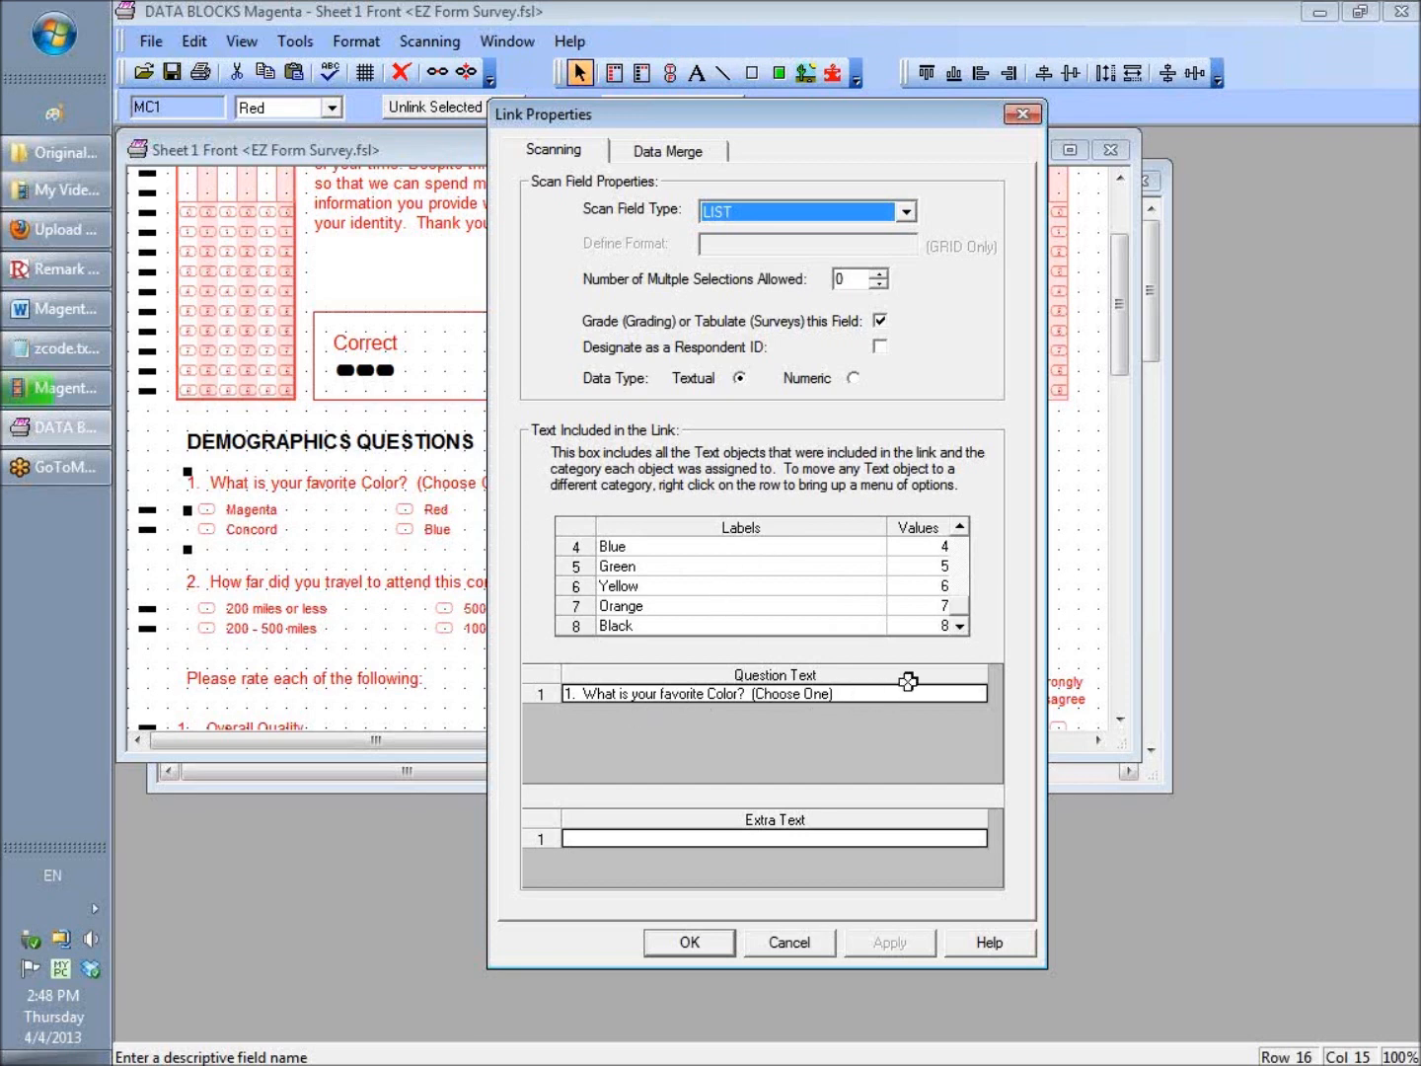
{"action": "left_click", "coordinate": [962, 527]}
{"action": "left_click", "coordinate": [962, 527]}
{"action": "left_click", "coordinate": [961, 527]}
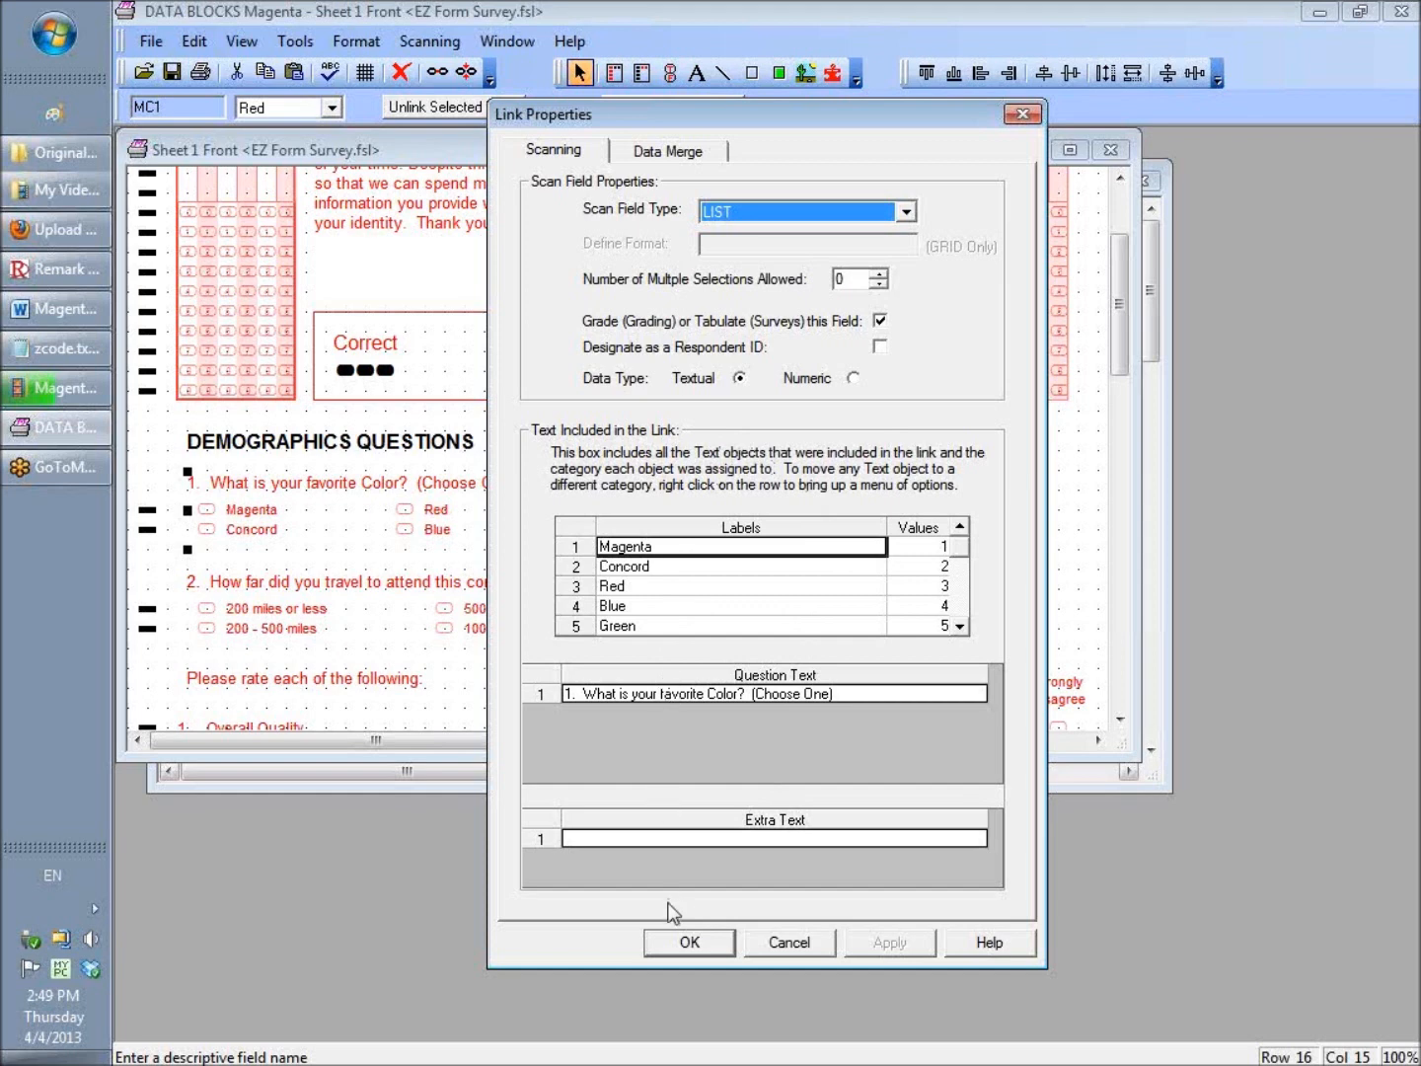
{"action": "left_click", "coordinate": [690, 942]}
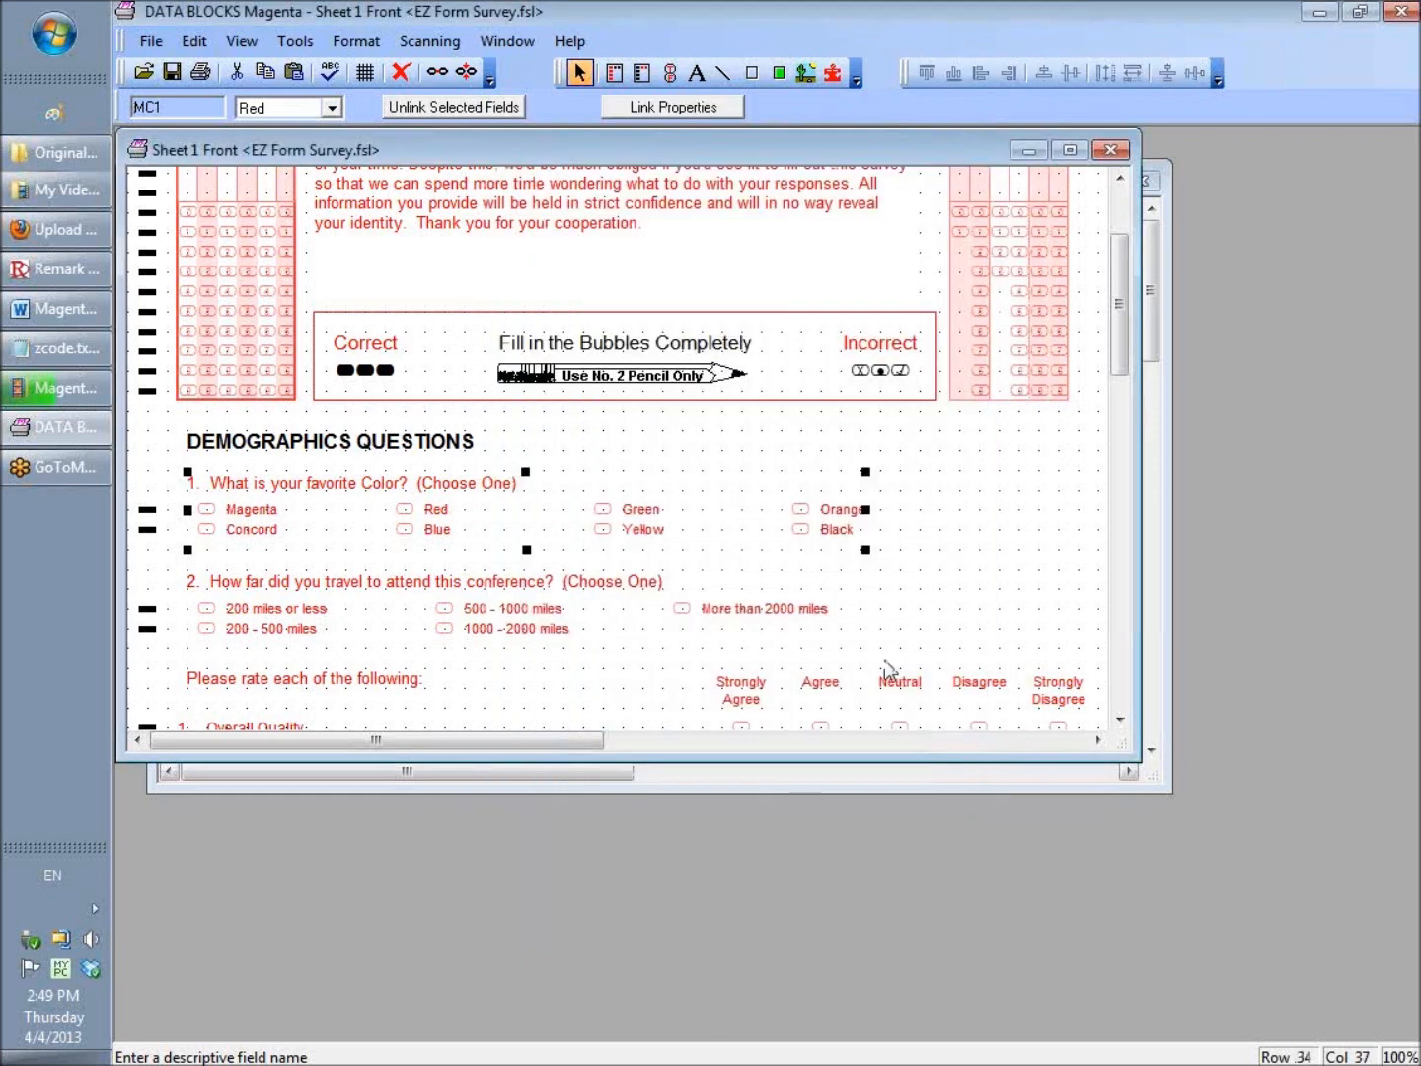
Step: Unlink the fields of question 2 about how far attendees travelled to the conference
{"action": "left_click_drag", "start_coordinate": [1119, 315], "coordinate": [1119, 359]}
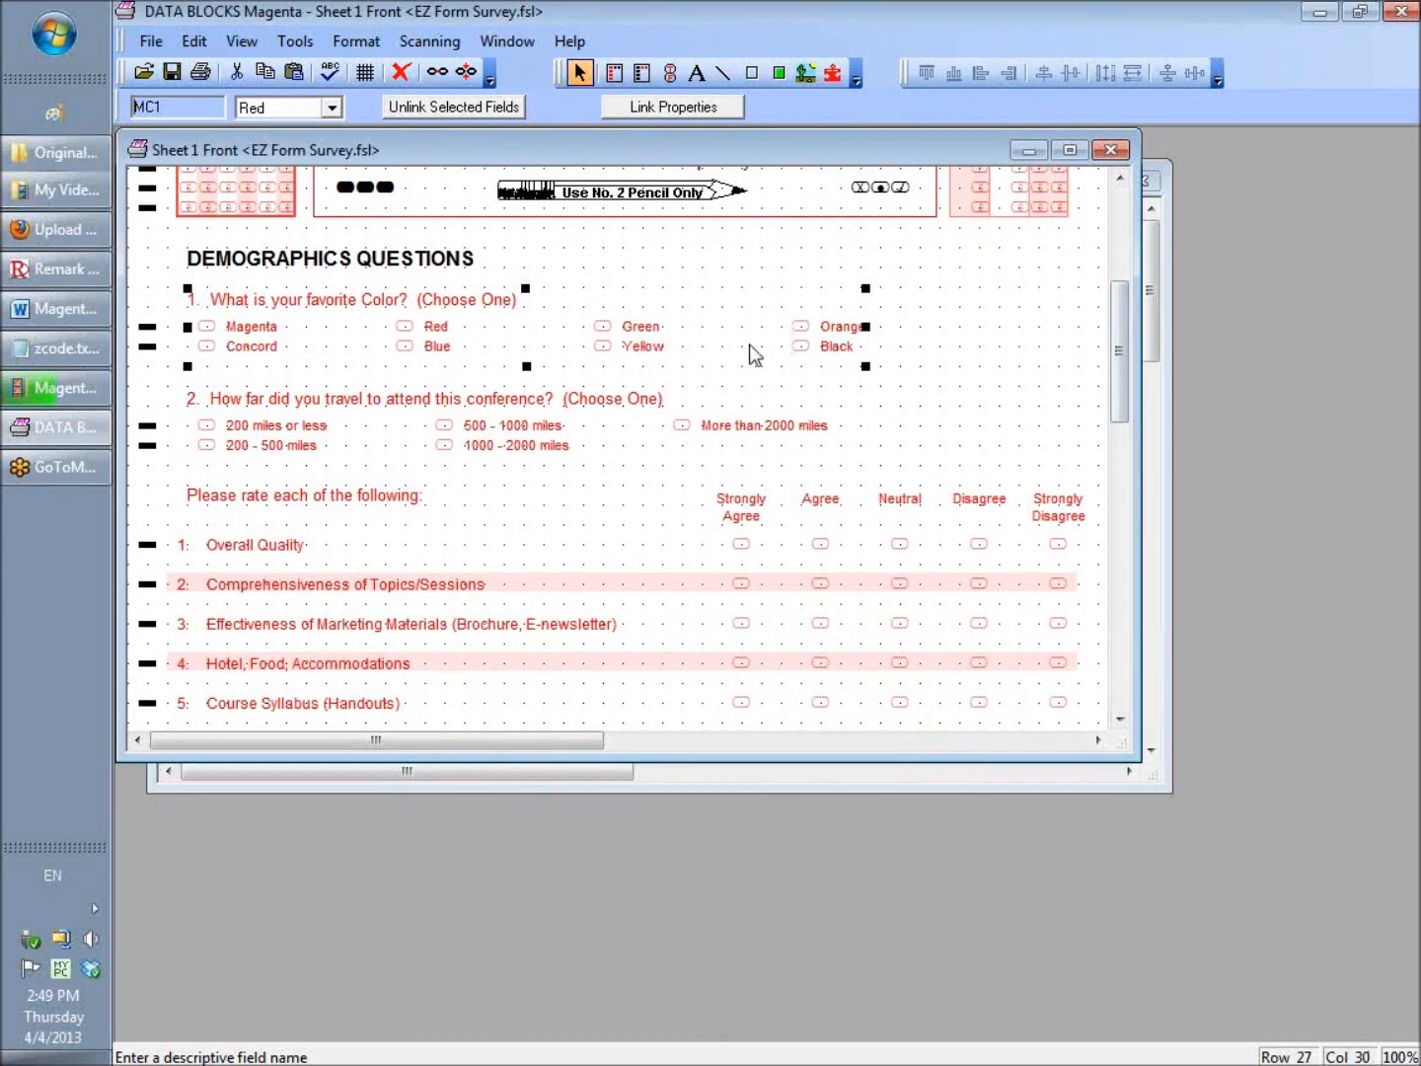
{"action": "left_click", "coordinate": [504, 427]}
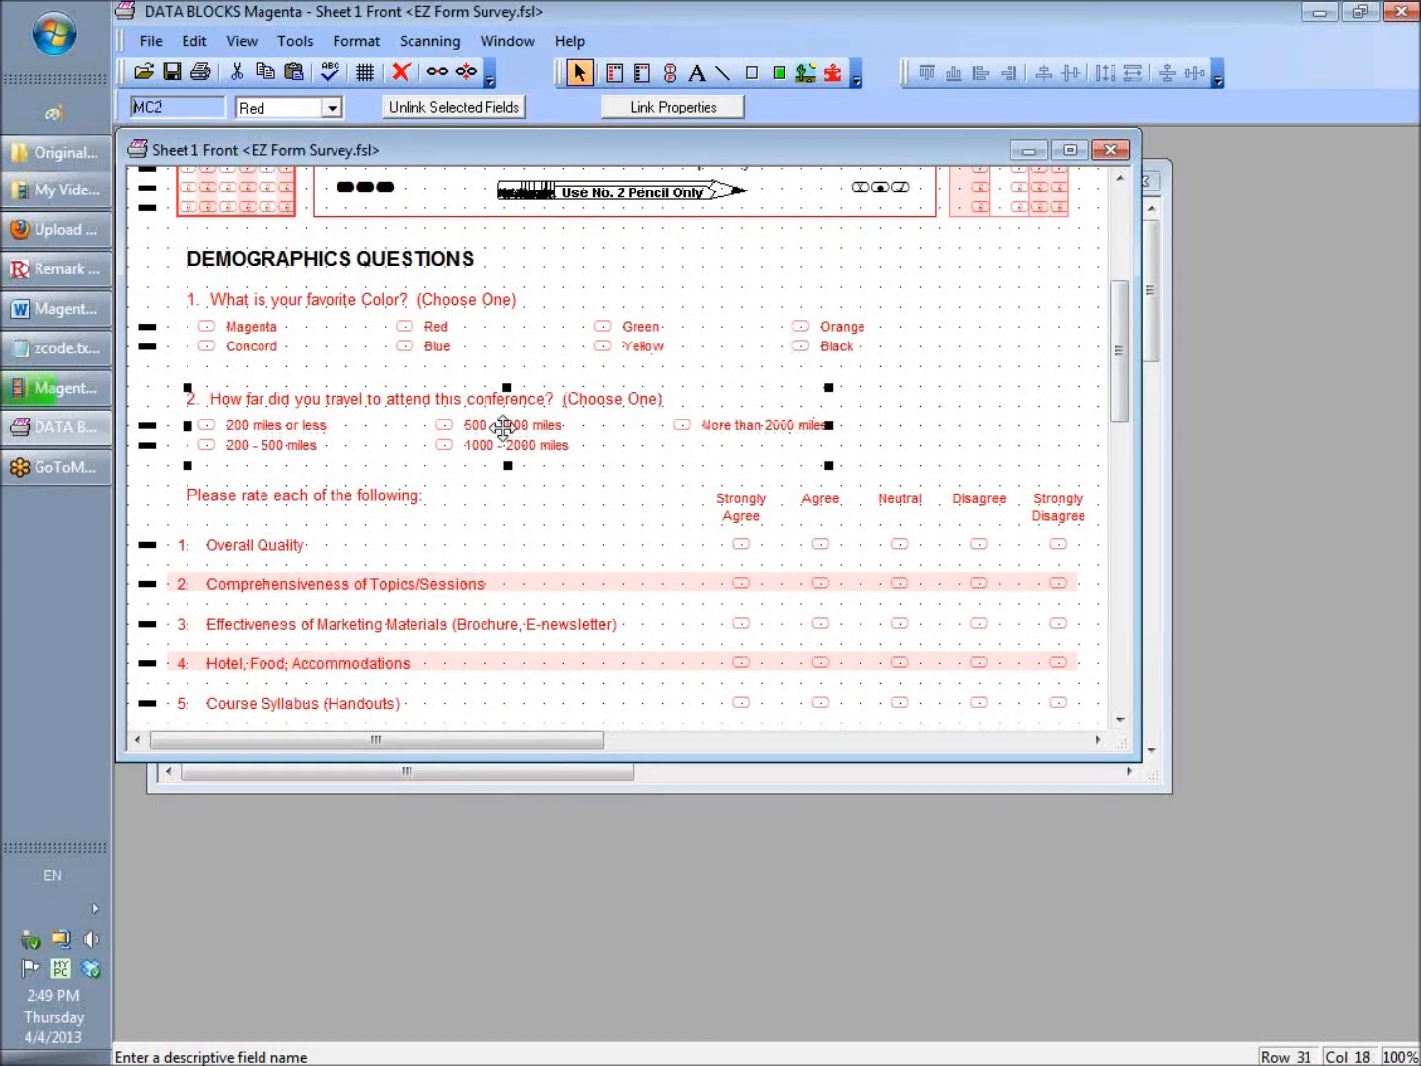
{"action": "left_click", "coordinate": [462, 106]}
Step: Change the ending of question 2's text to "(Choose all that apply)" in its field properties
{"action": "left_click", "coordinate": [632, 396]}
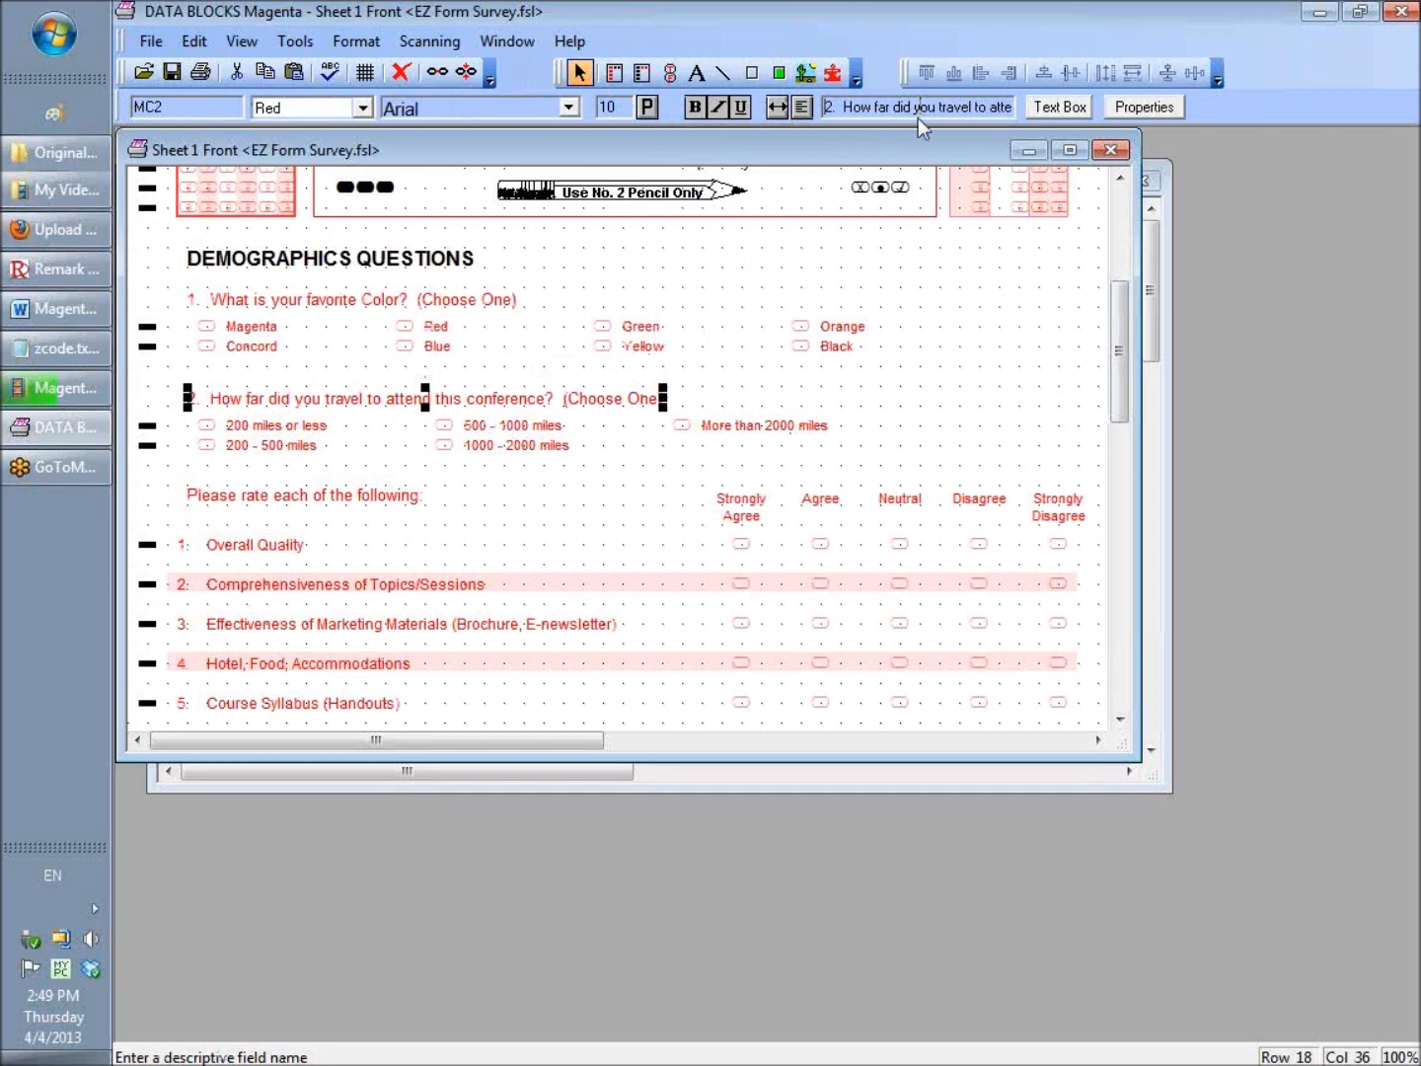
{"action": "left_click", "coordinate": [1140, 108]}
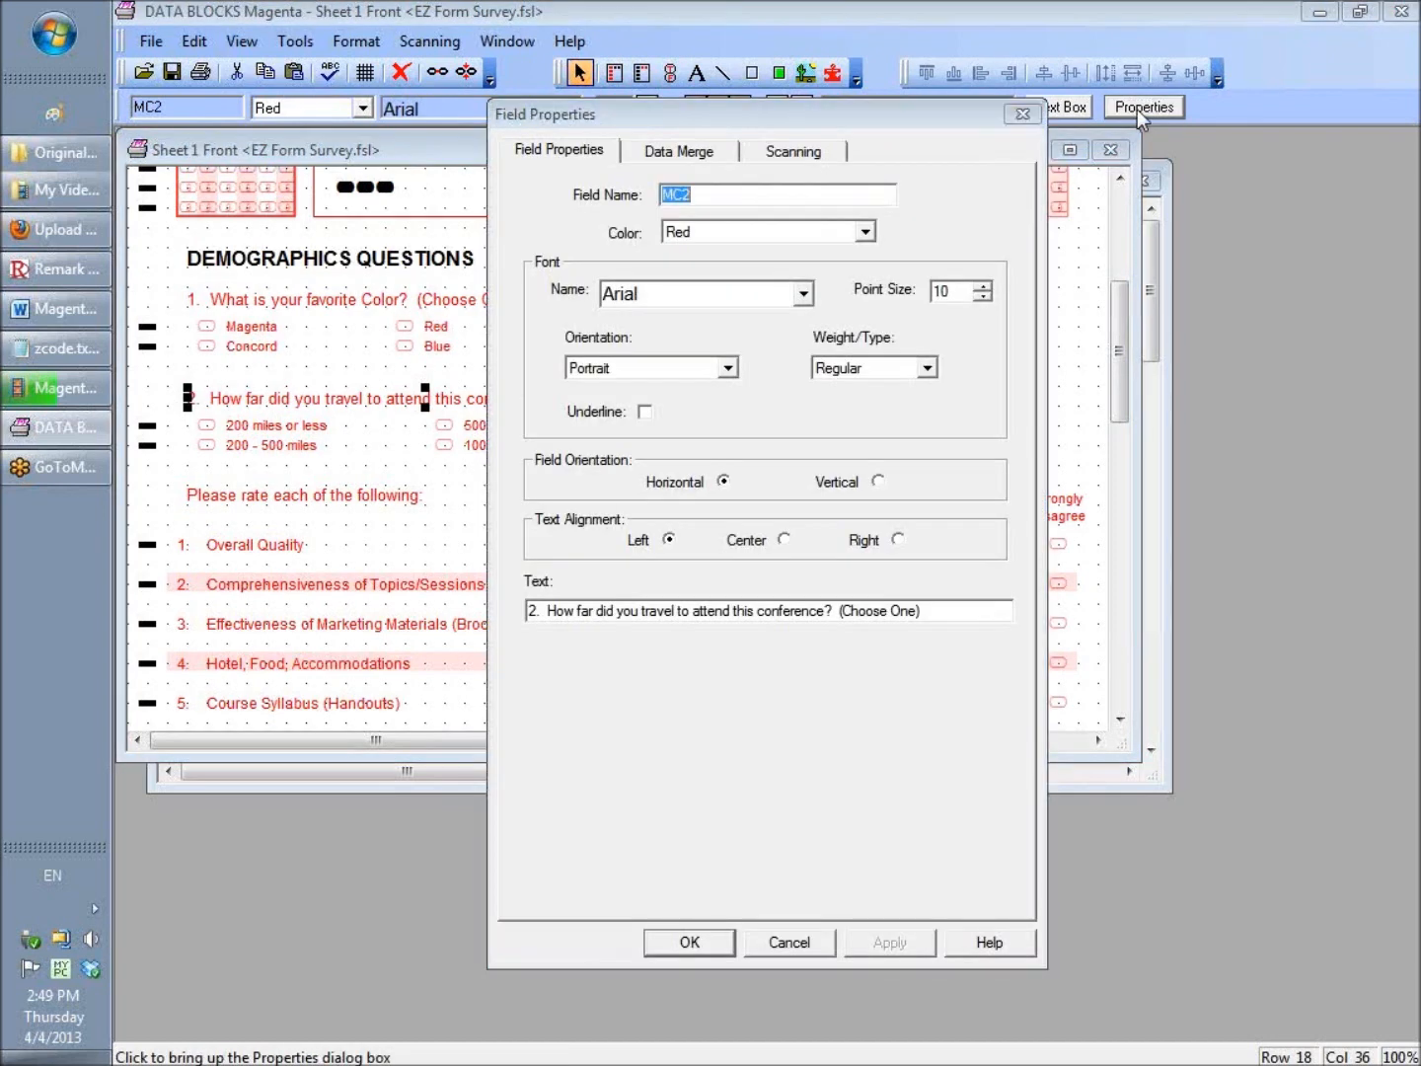
{"action": "left_click", "coordinate": [888, 610]}
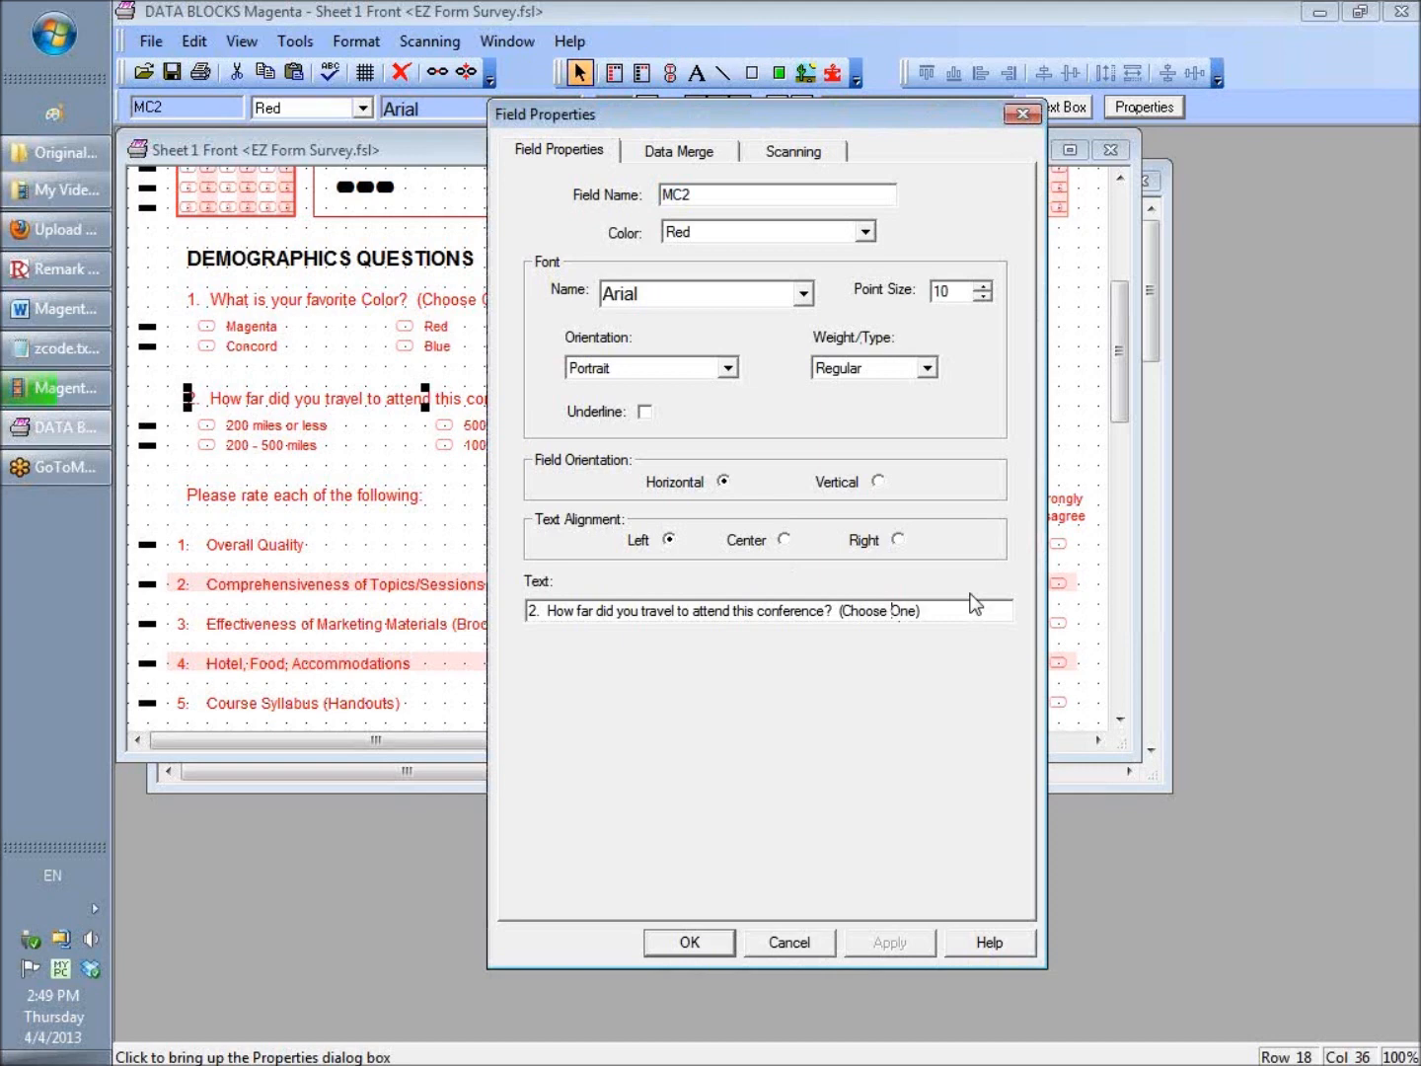
{"action": "type", "text": "all that apply"}
{"action": "key", "text": "Delete"}
{"action": "key", "text": "Delete"}
{"action": "key", "text": "Delete"}
{"action": "left_click", "coordinate": [691, 942]}
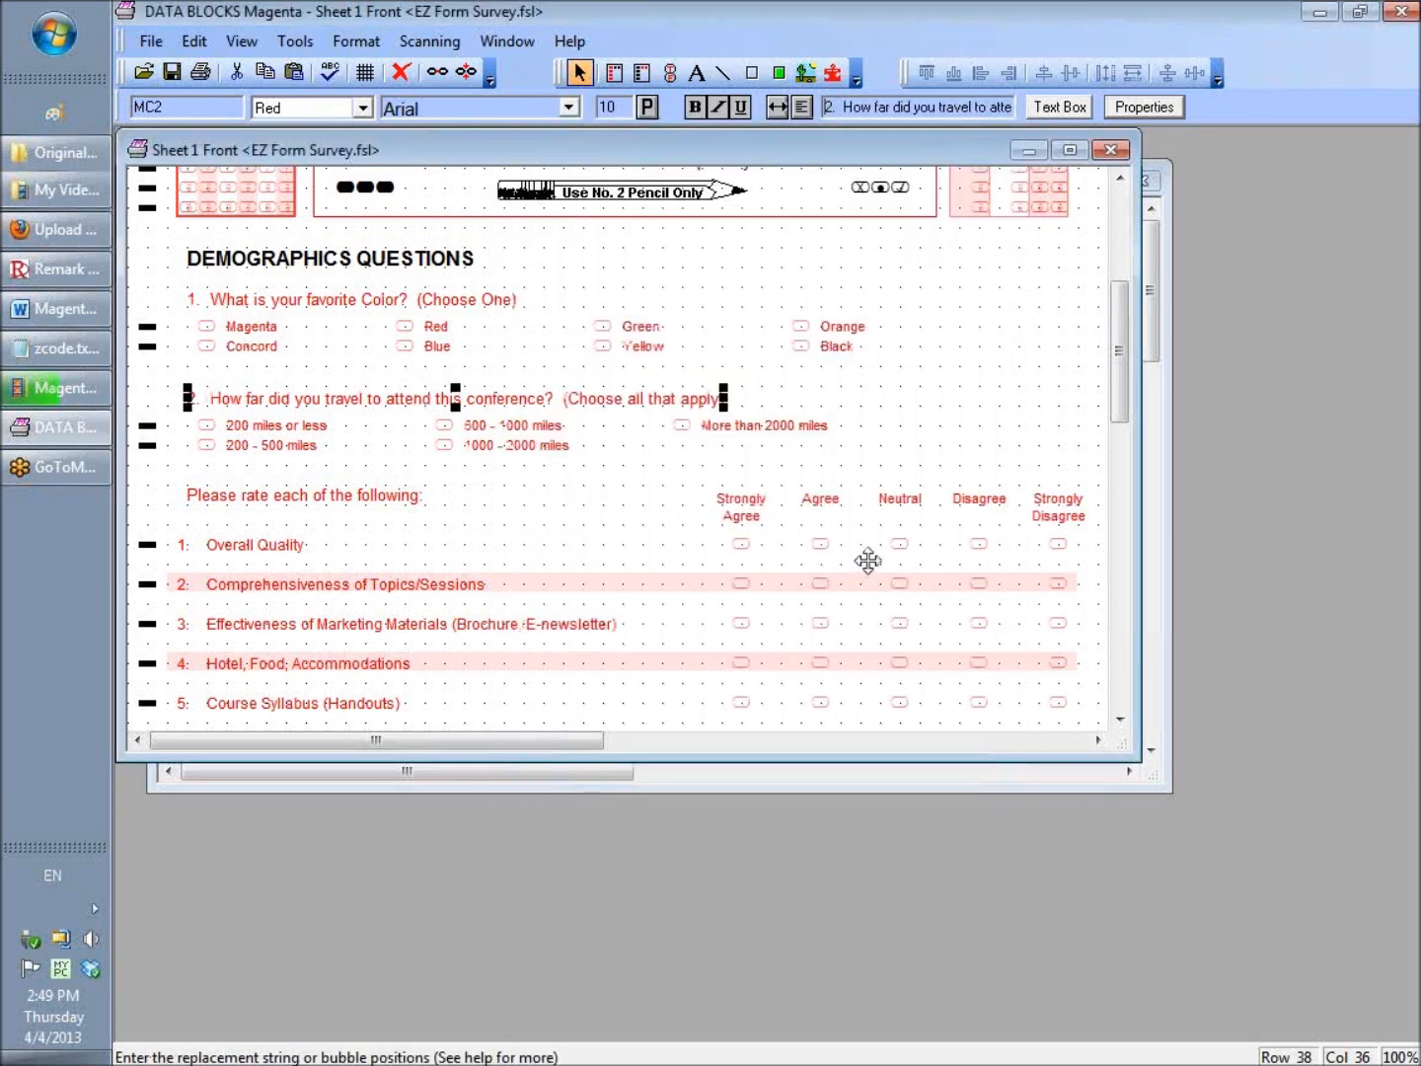
Step: Link all of question 2's text, bubbles and labels again and set the number of multiple selections allowed to 5
{"action": "left_click_drag", "start_coordinate": [859, 390], "coordinate": [198, 456]}
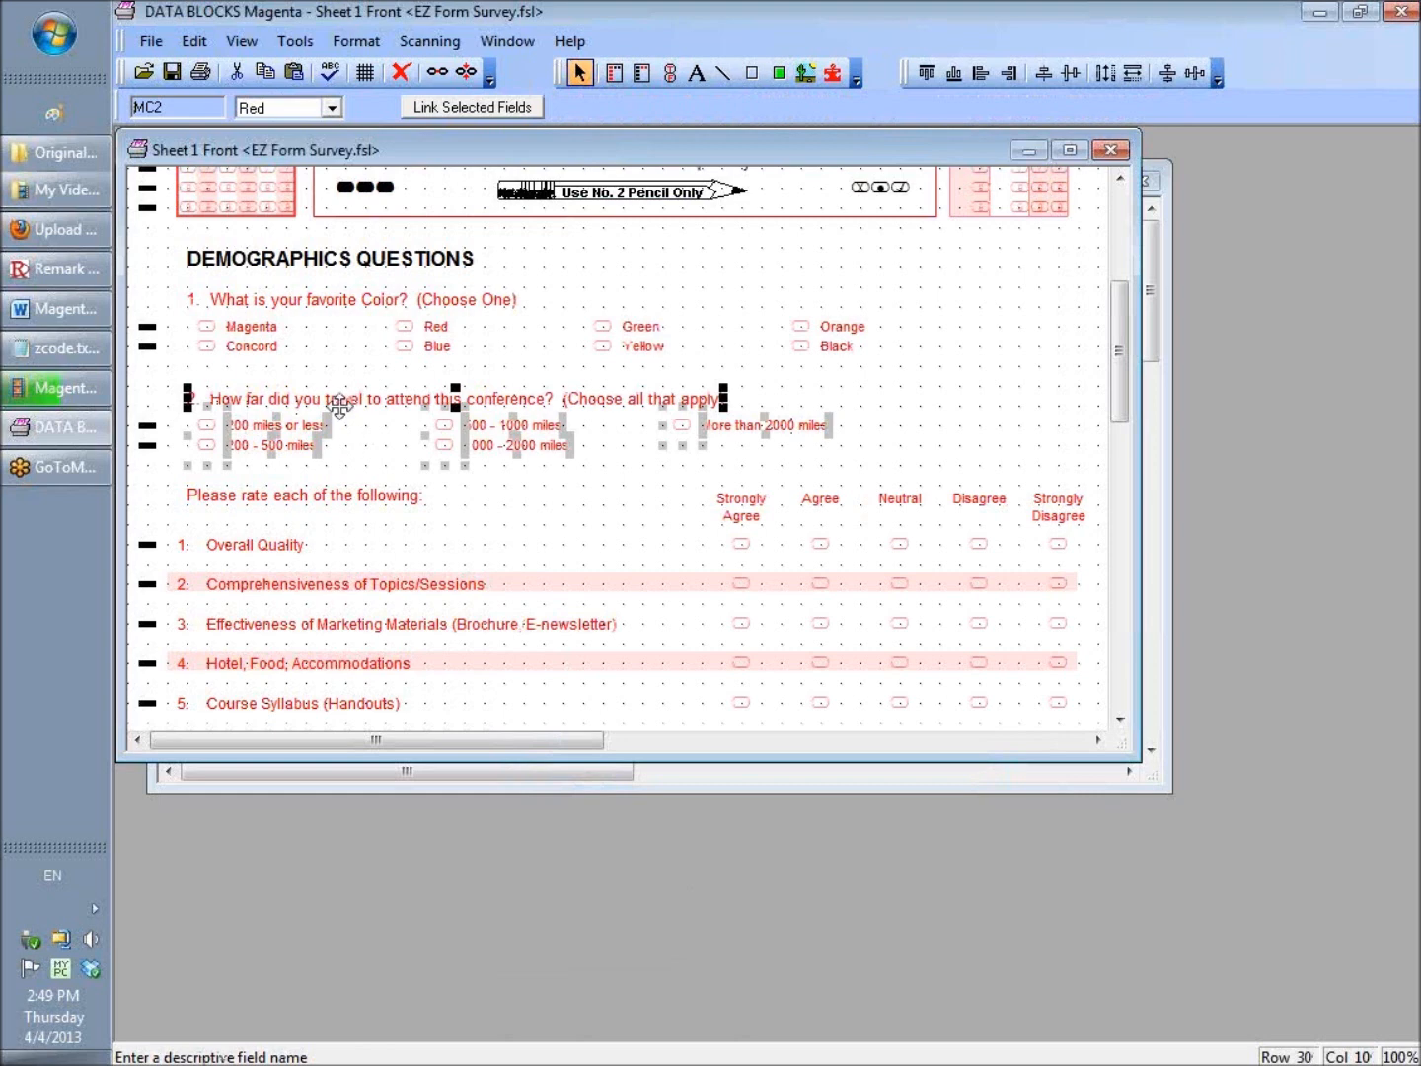
{"action": "left_click", "coordinate": [502, 112]}
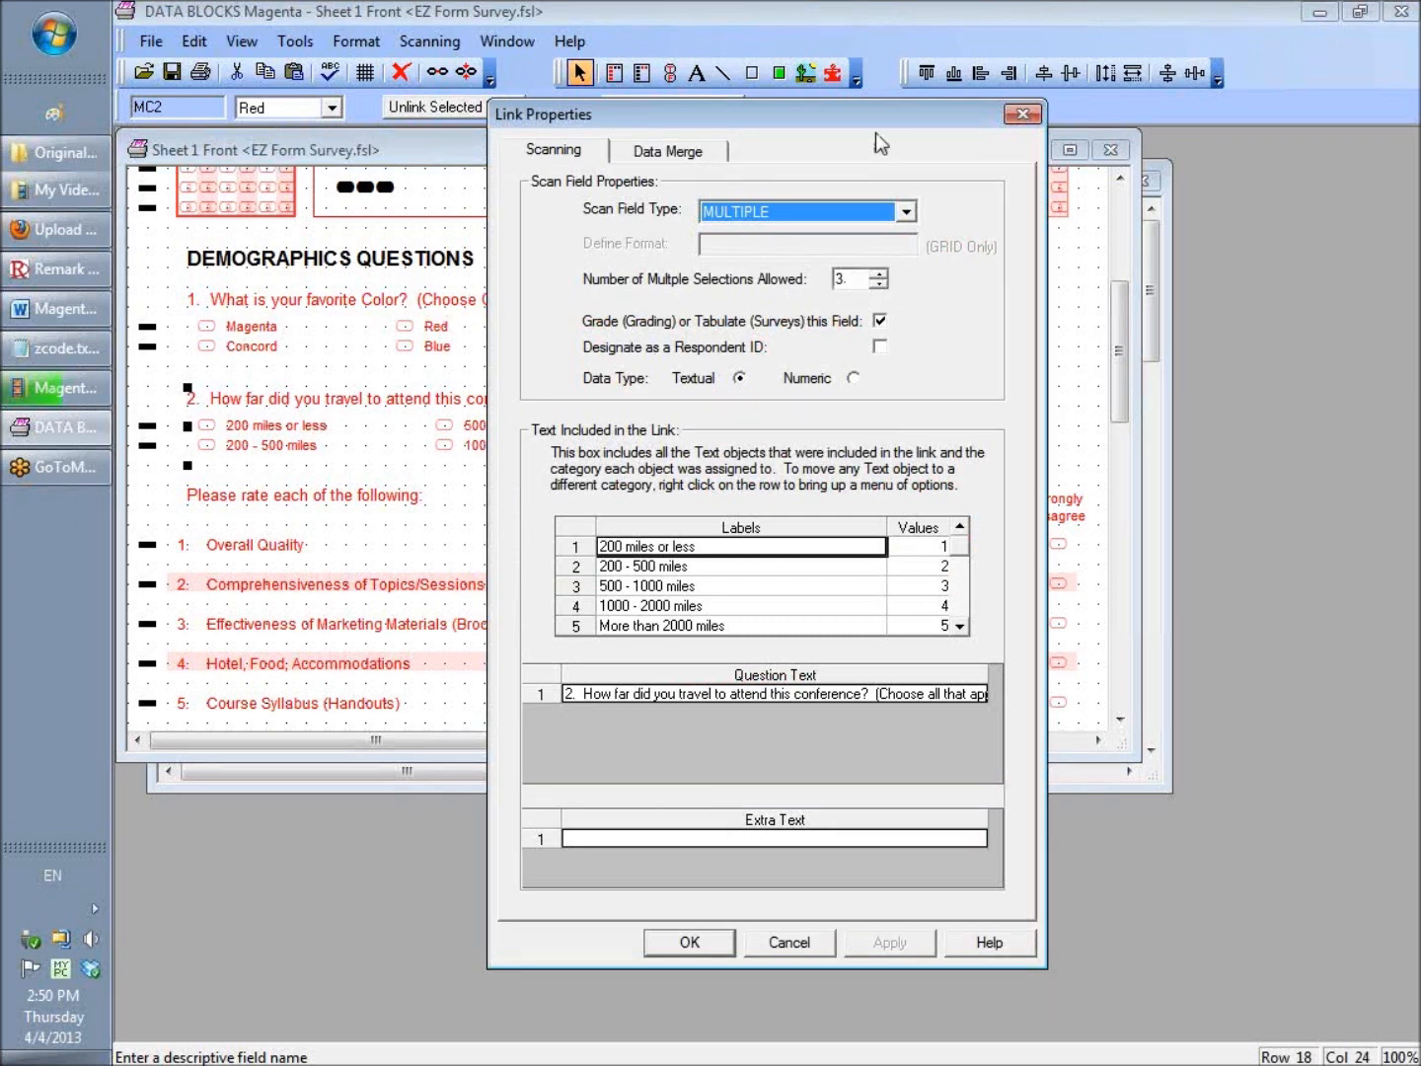
{"action": "left_click_drag", "start_coordinate": [875, 119], "coordinate": [985, 156]}
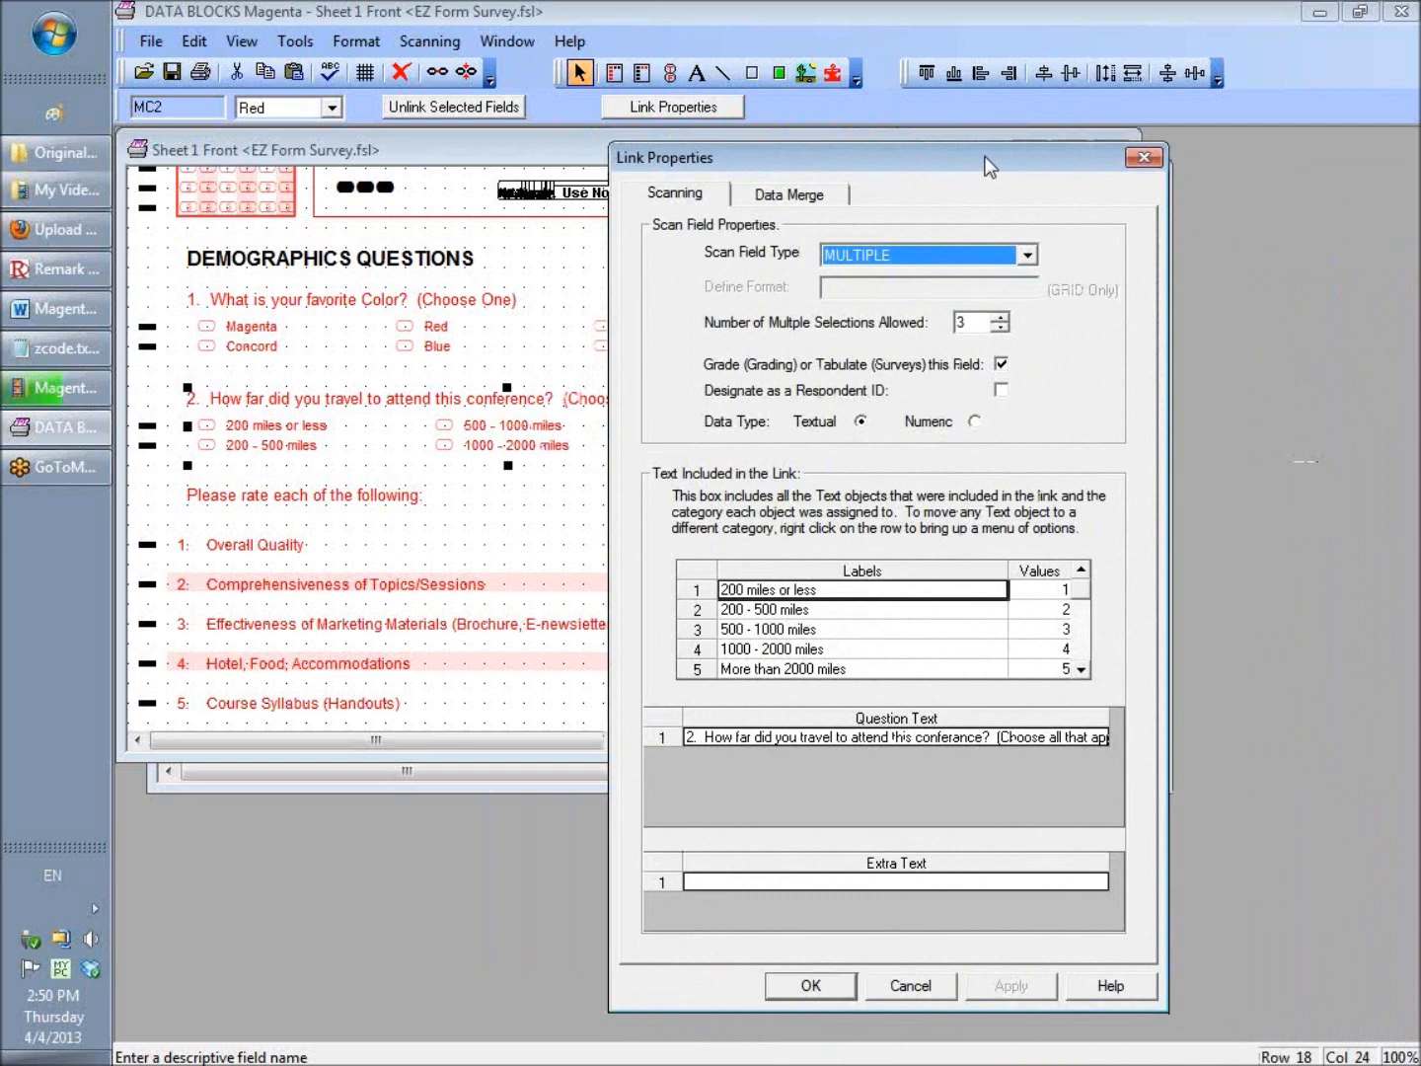
{"action": "left_click", "coordinate": [999, 317]}
{"action": "left_click", "coordinate": [1000, 317]}
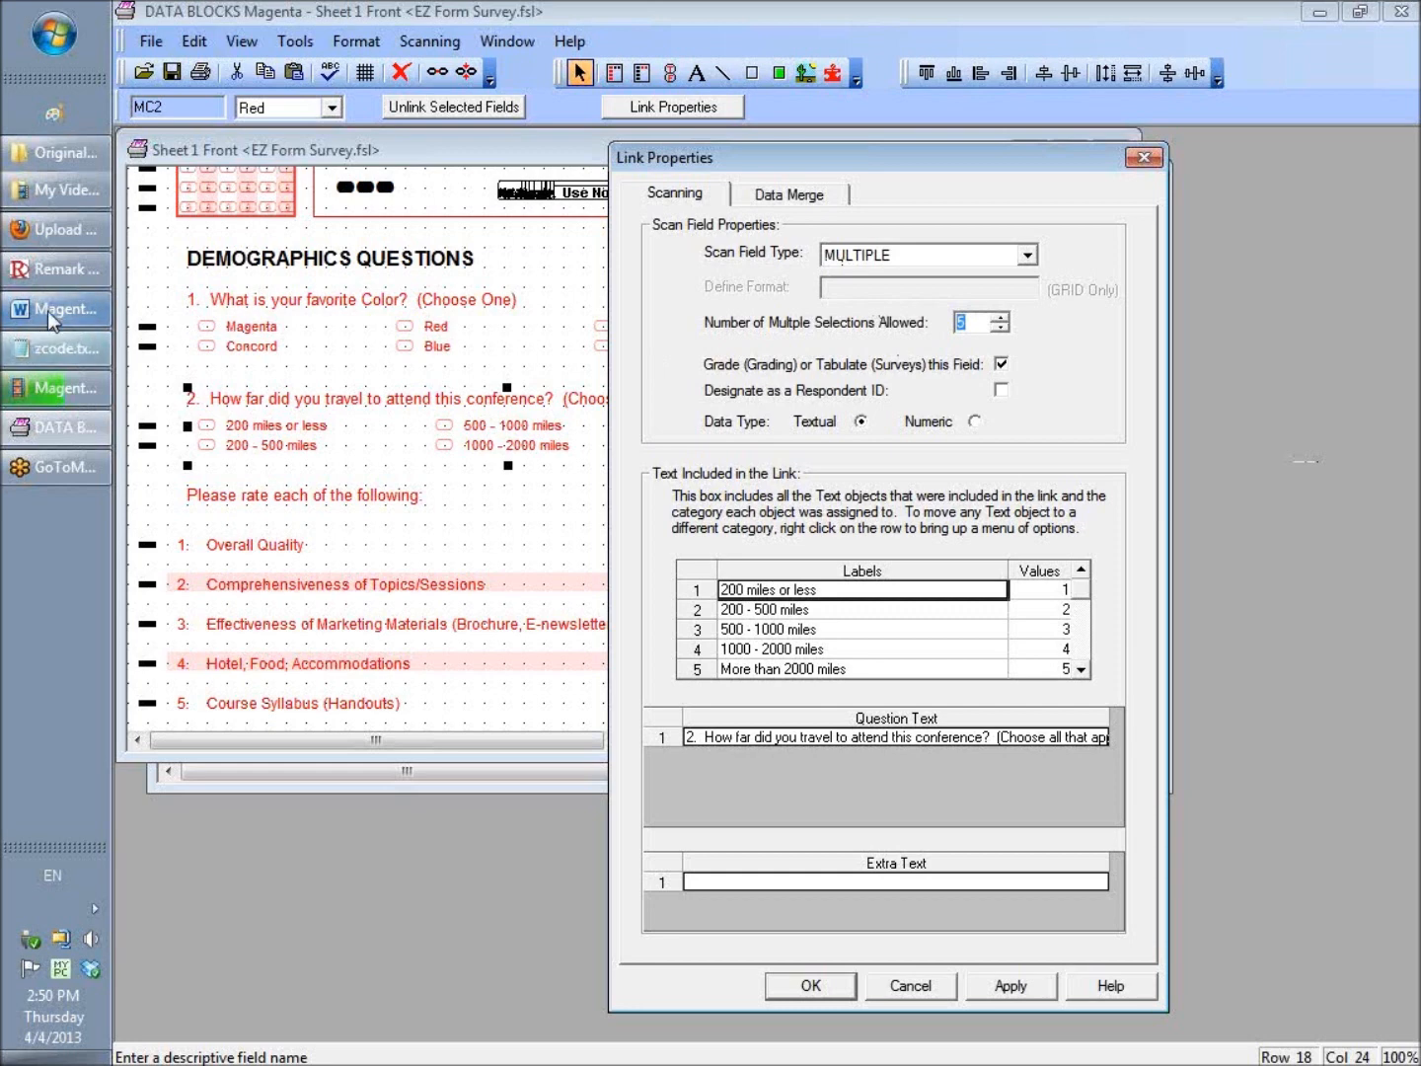
Step: Switch to Remark Classic OMR Data Center to examine the MC2 column, and return to DATA BLOCKS Magenta
{"action": "left_click", "coordinate": [57, 270]}
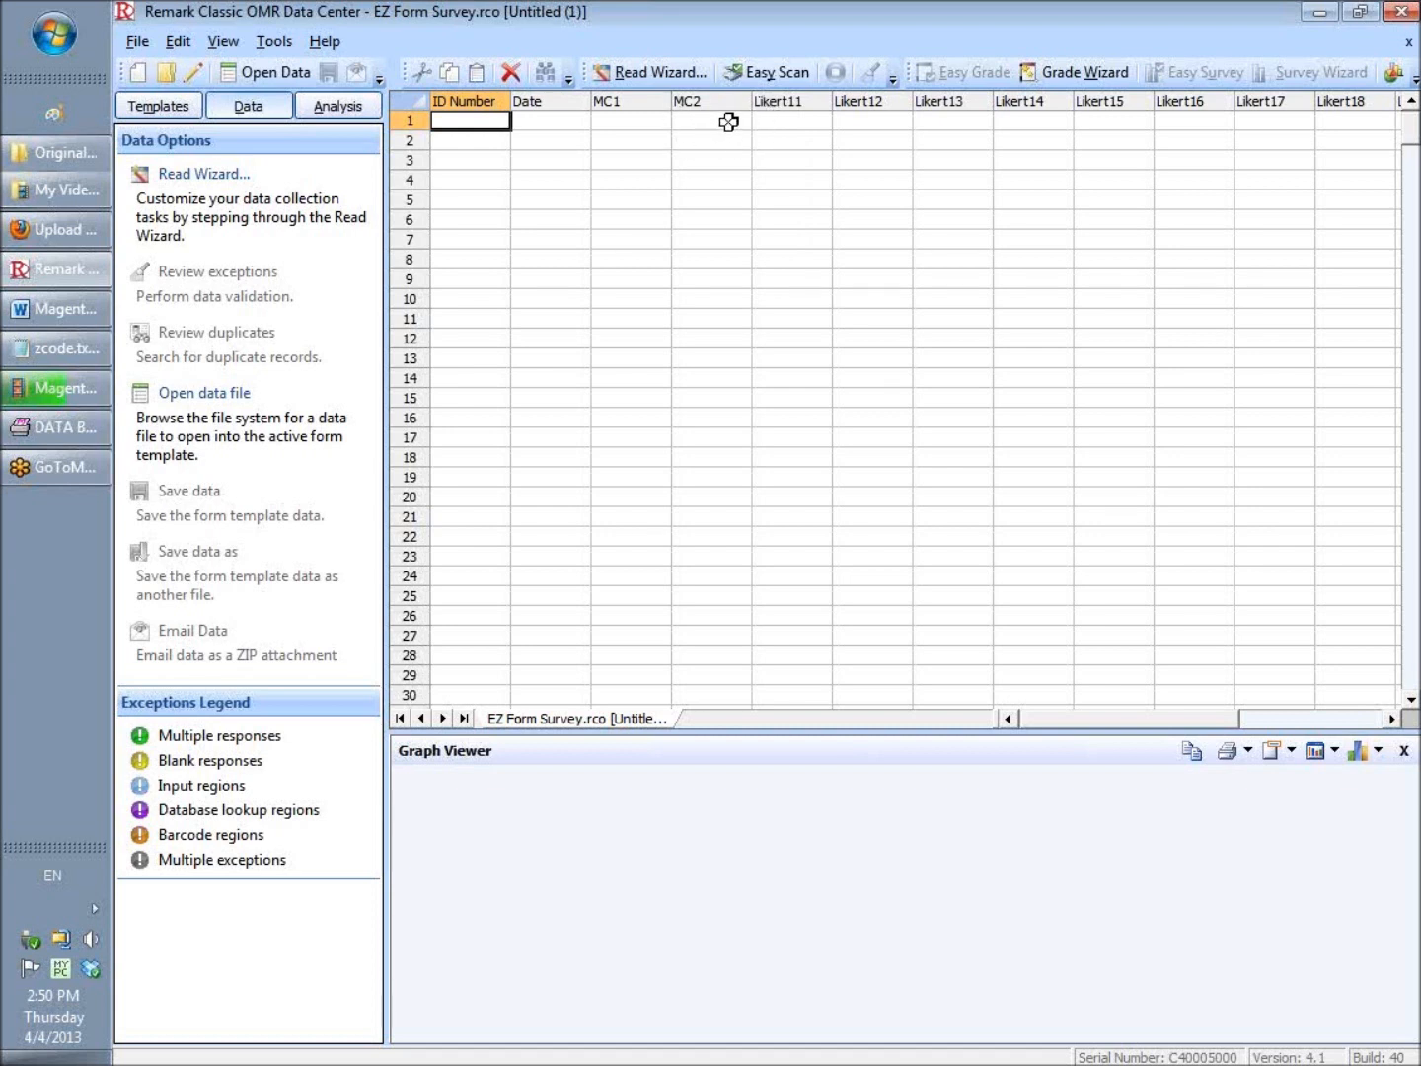
{"action": "left_click", "coordinate": [1322, 14]}
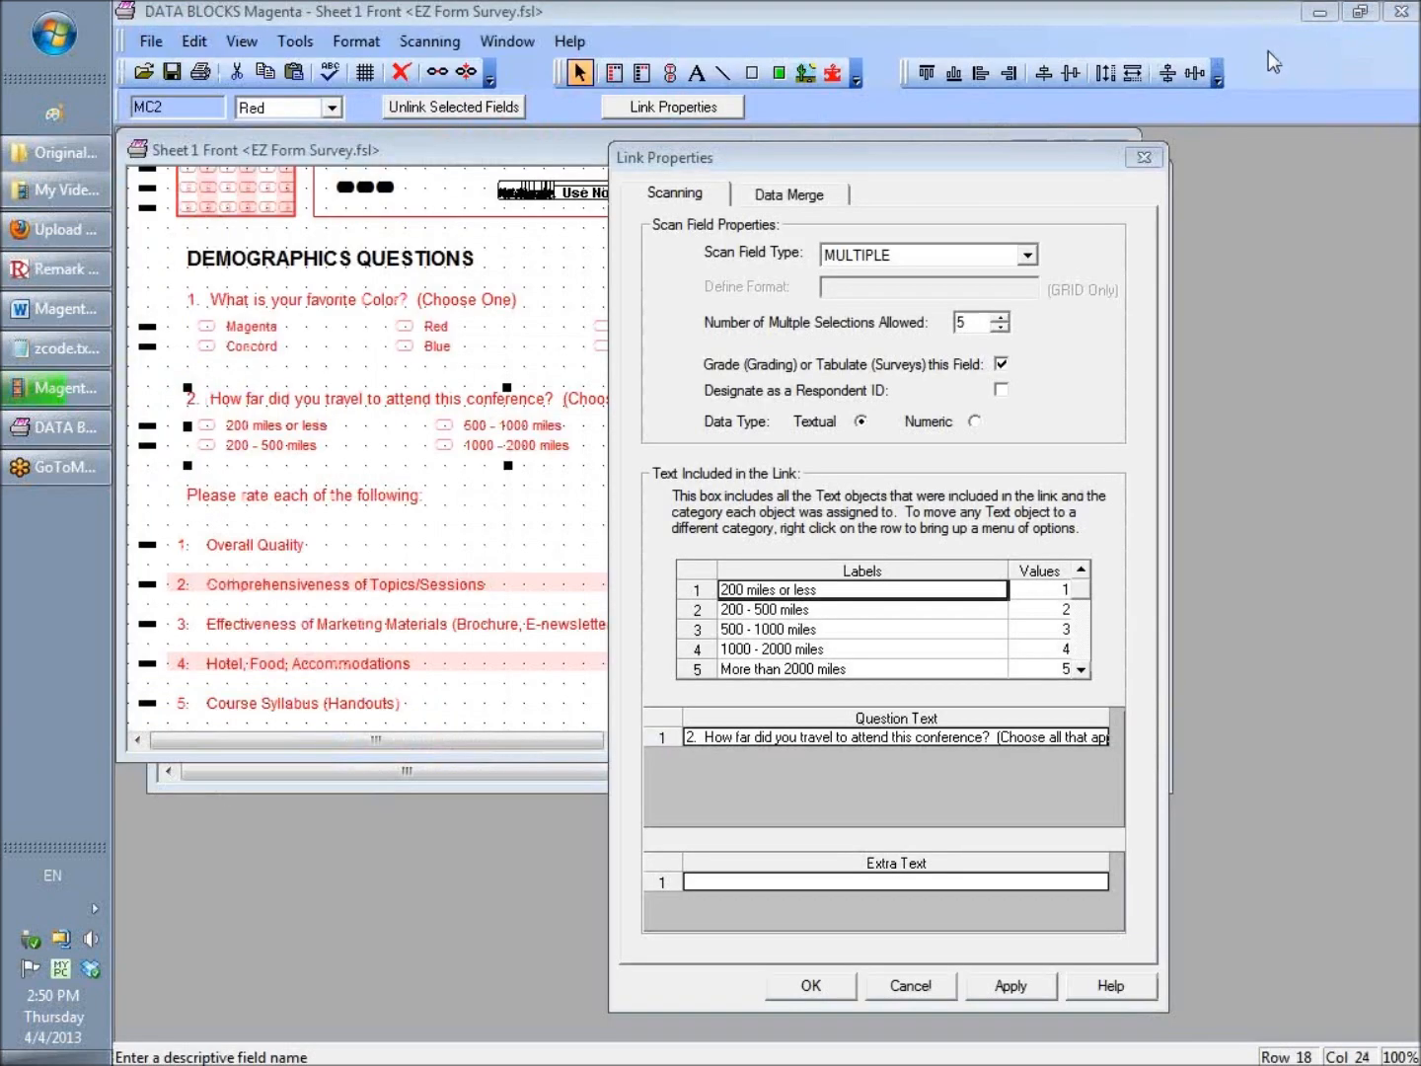
Step: Set question 2's scan field type to BOOLEAN in the link properties
{"action": "left_click", "coordinate": [1028, 254]}
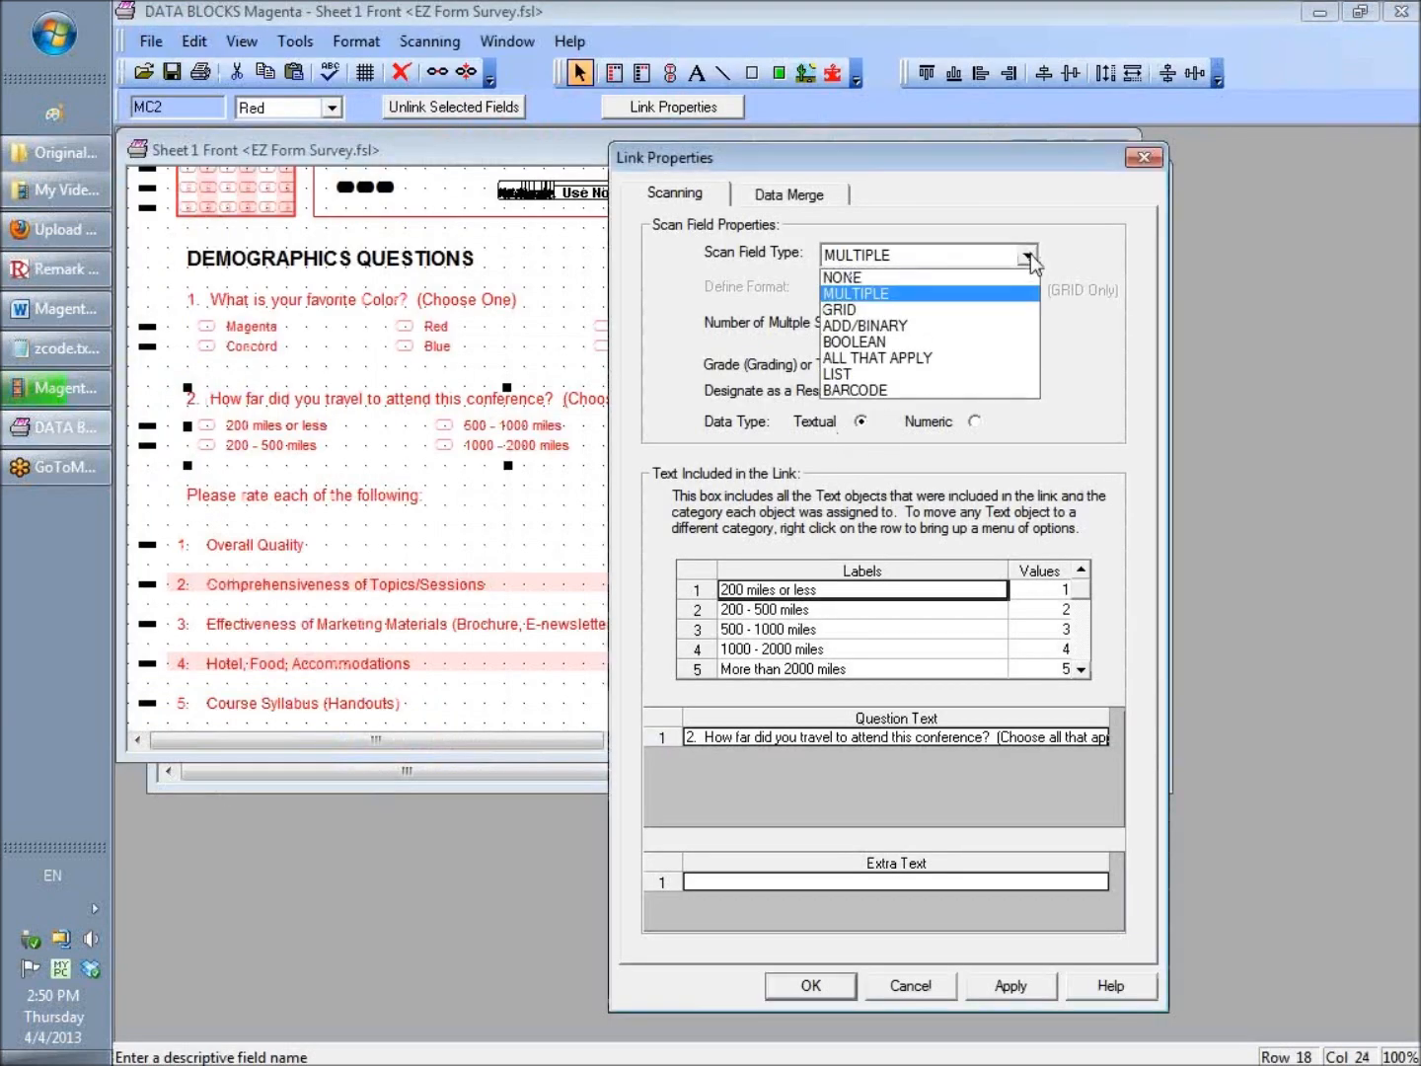
{"action": "left_click", "coordinate": [847, 343]}
{"action": "left_click", "coordinate": [998, 661]}
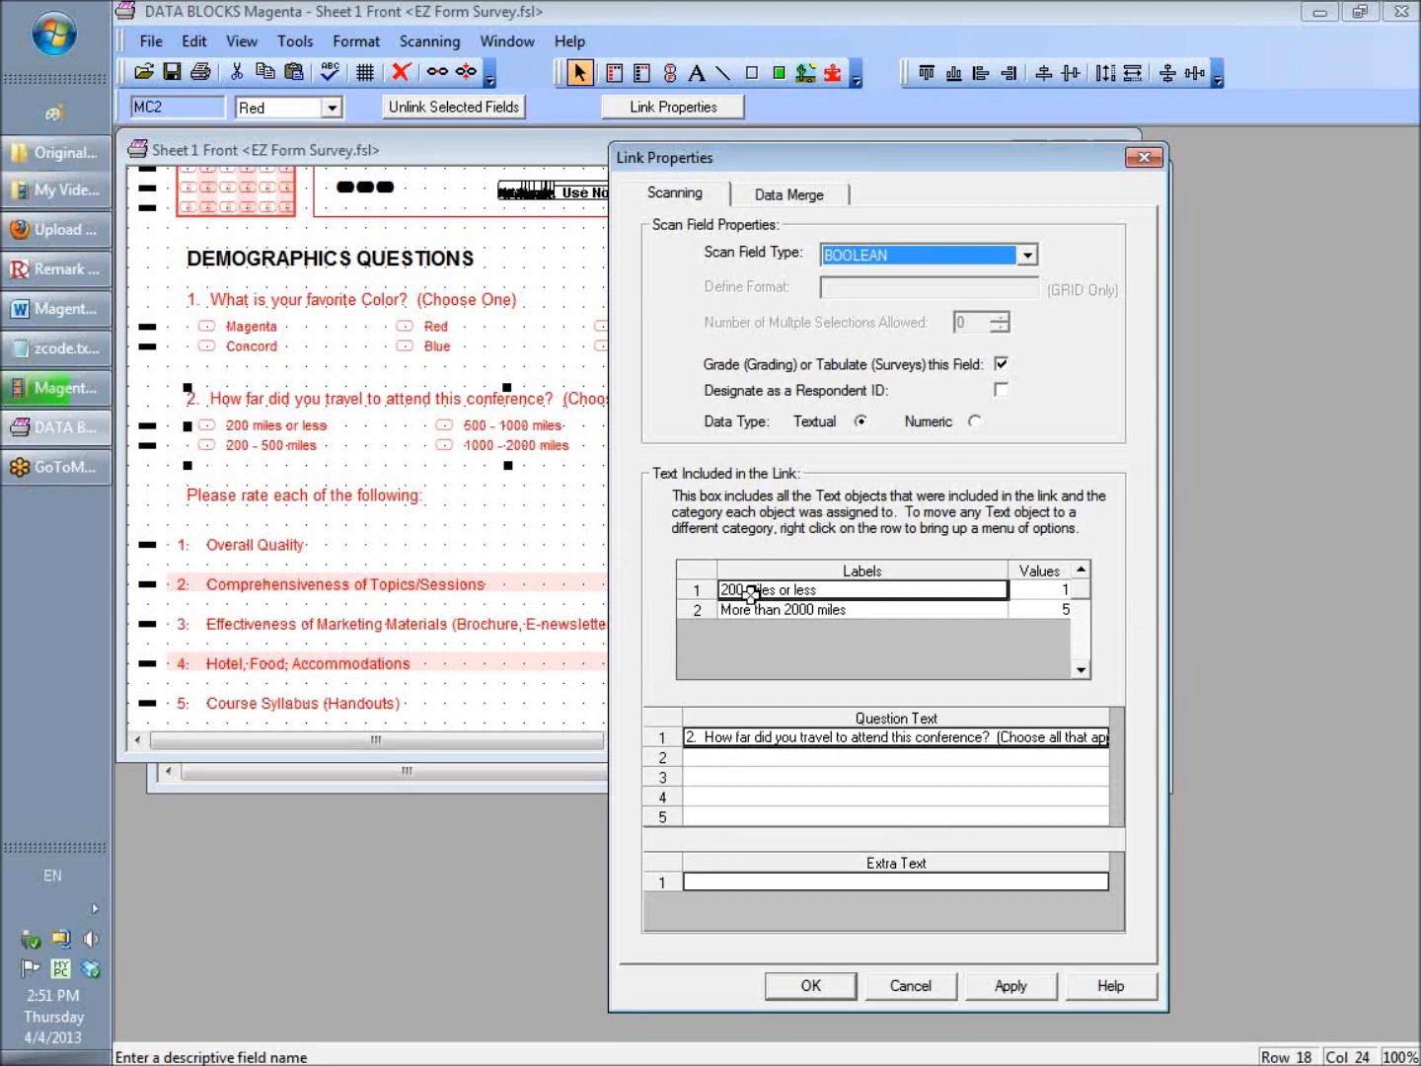
Step: Switch to Remark Classic OMR Data Center to compare its MC2 column with question 2's settings, and return to DATA BLOCKS Magenta
{"action": "left_click", "coordinate": [33, 269]}
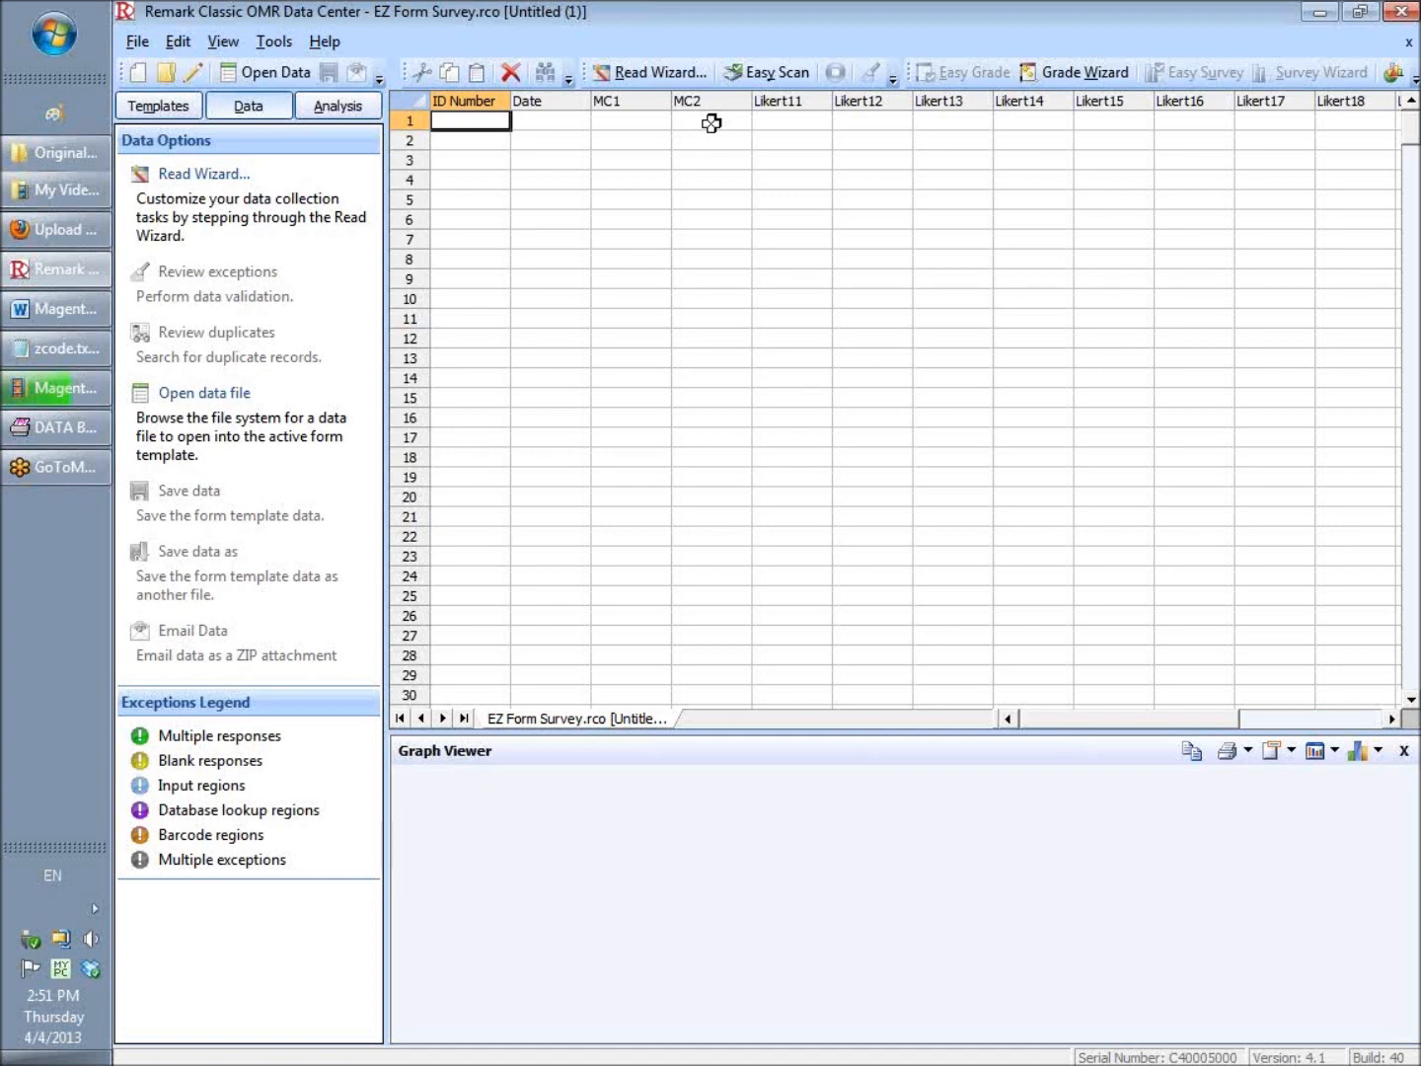
{"action": "mouse_move", "coordinate": [93, 404]}
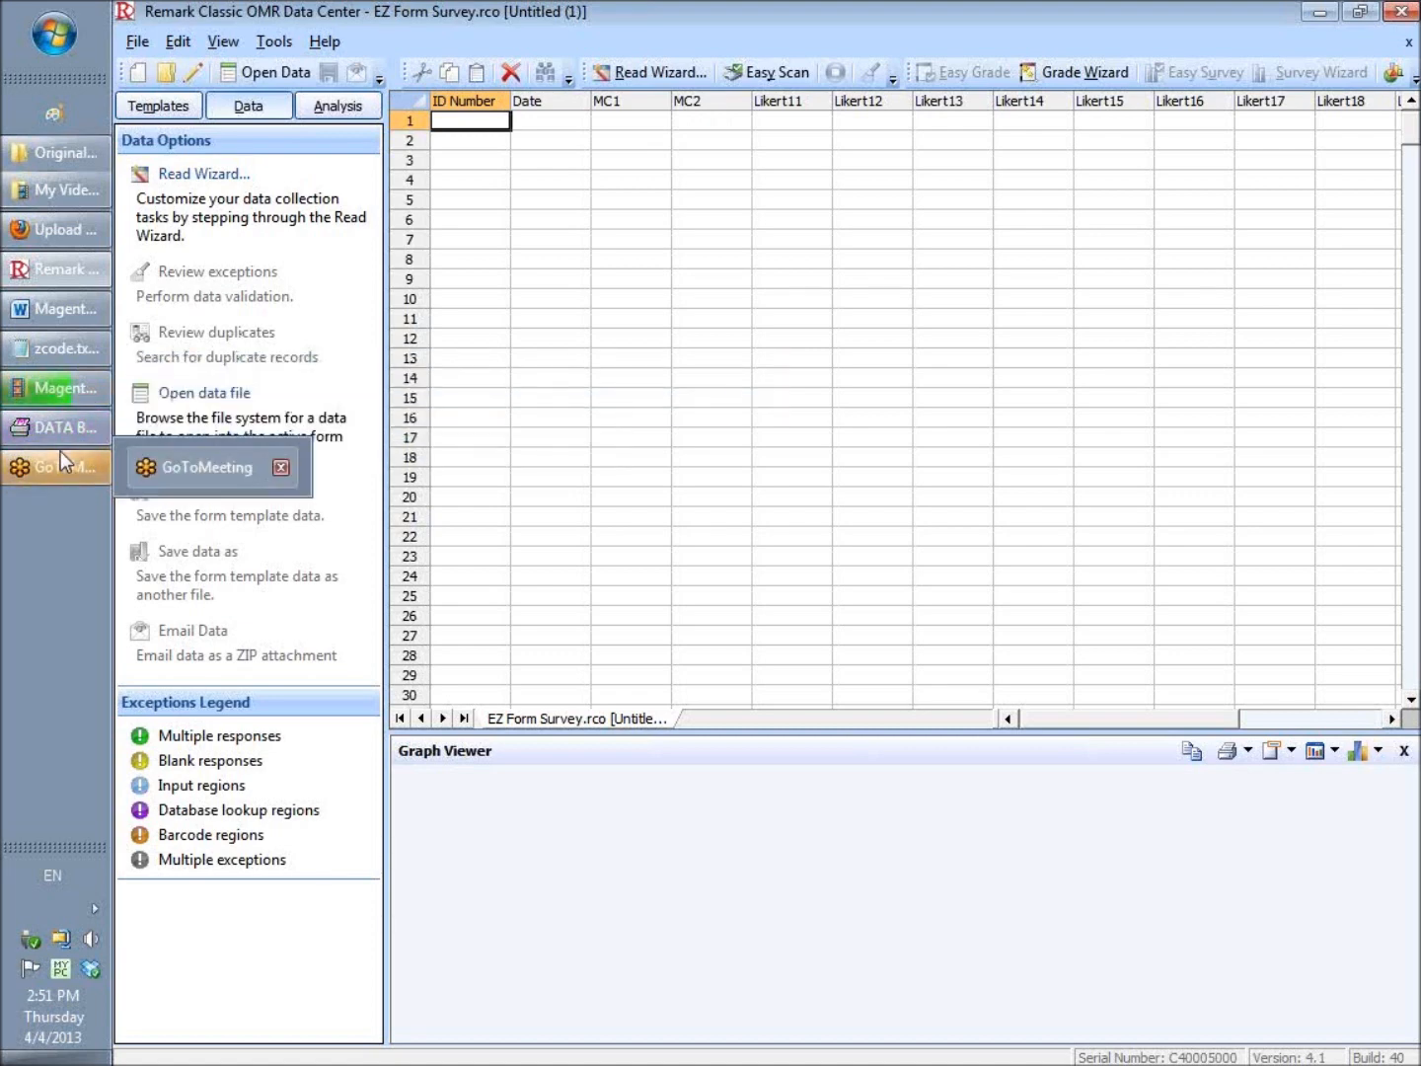
{"action": "left_click", "coordinate": [58, 440]}
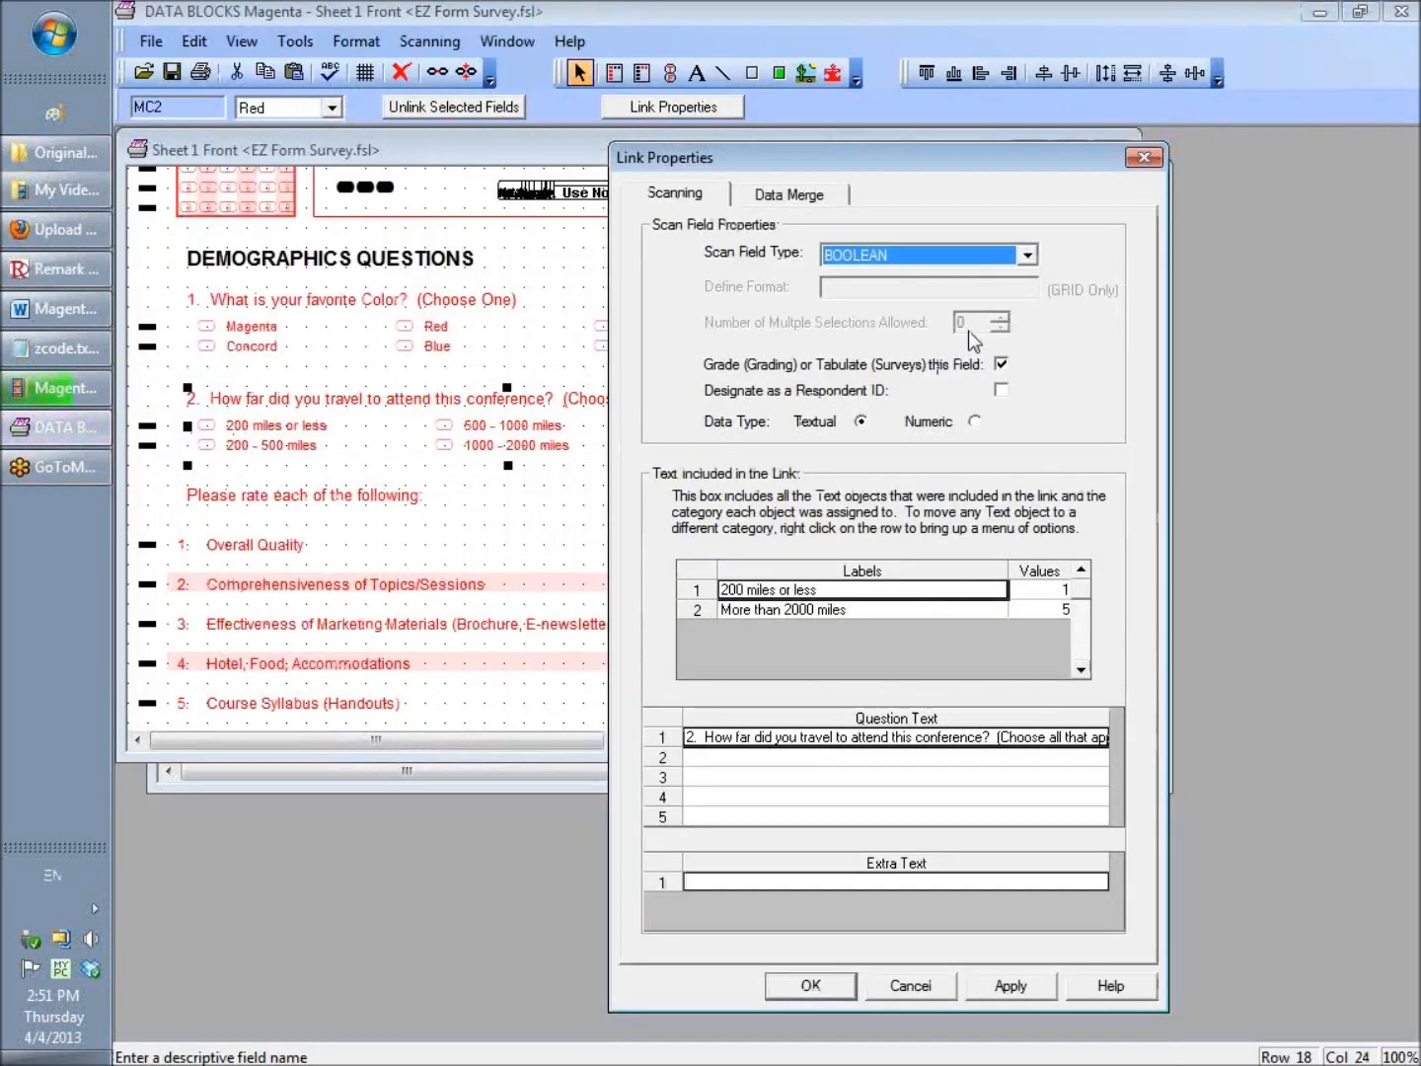
Step: Try ALL THAT APPLY as question 2's scan field type, check the columns in Remark Classic OMR Data Center, and cancel the link properties
{"action": "left_click", "coordinate": [1029, 258]}
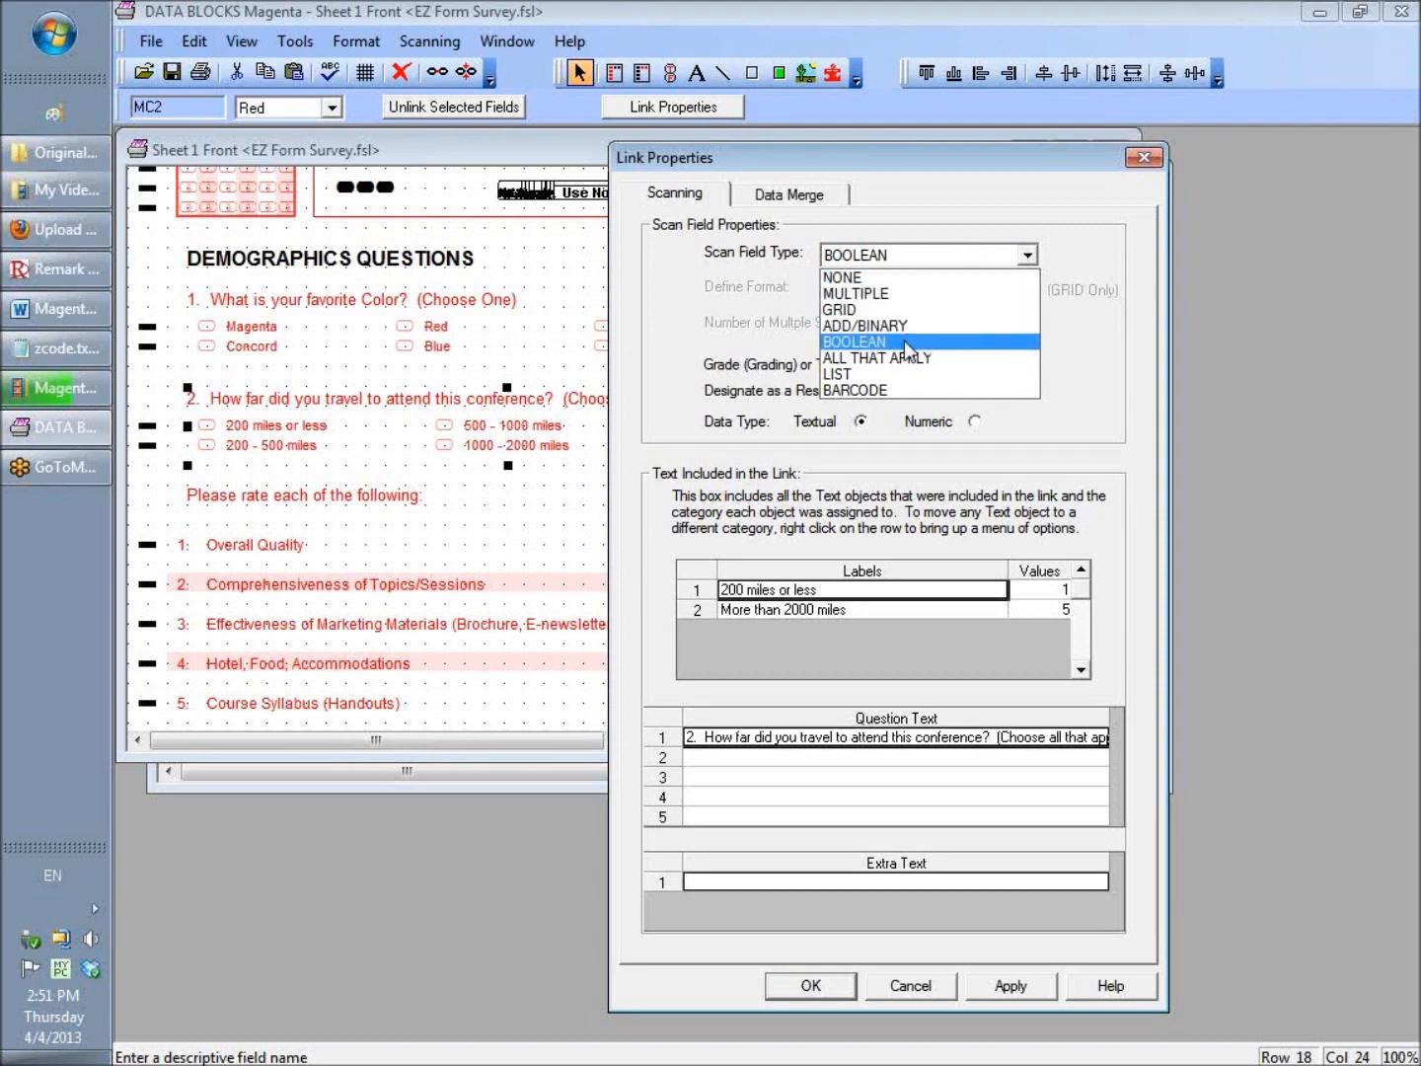
{"action": "left_click", "coordinate": [899, 357]}
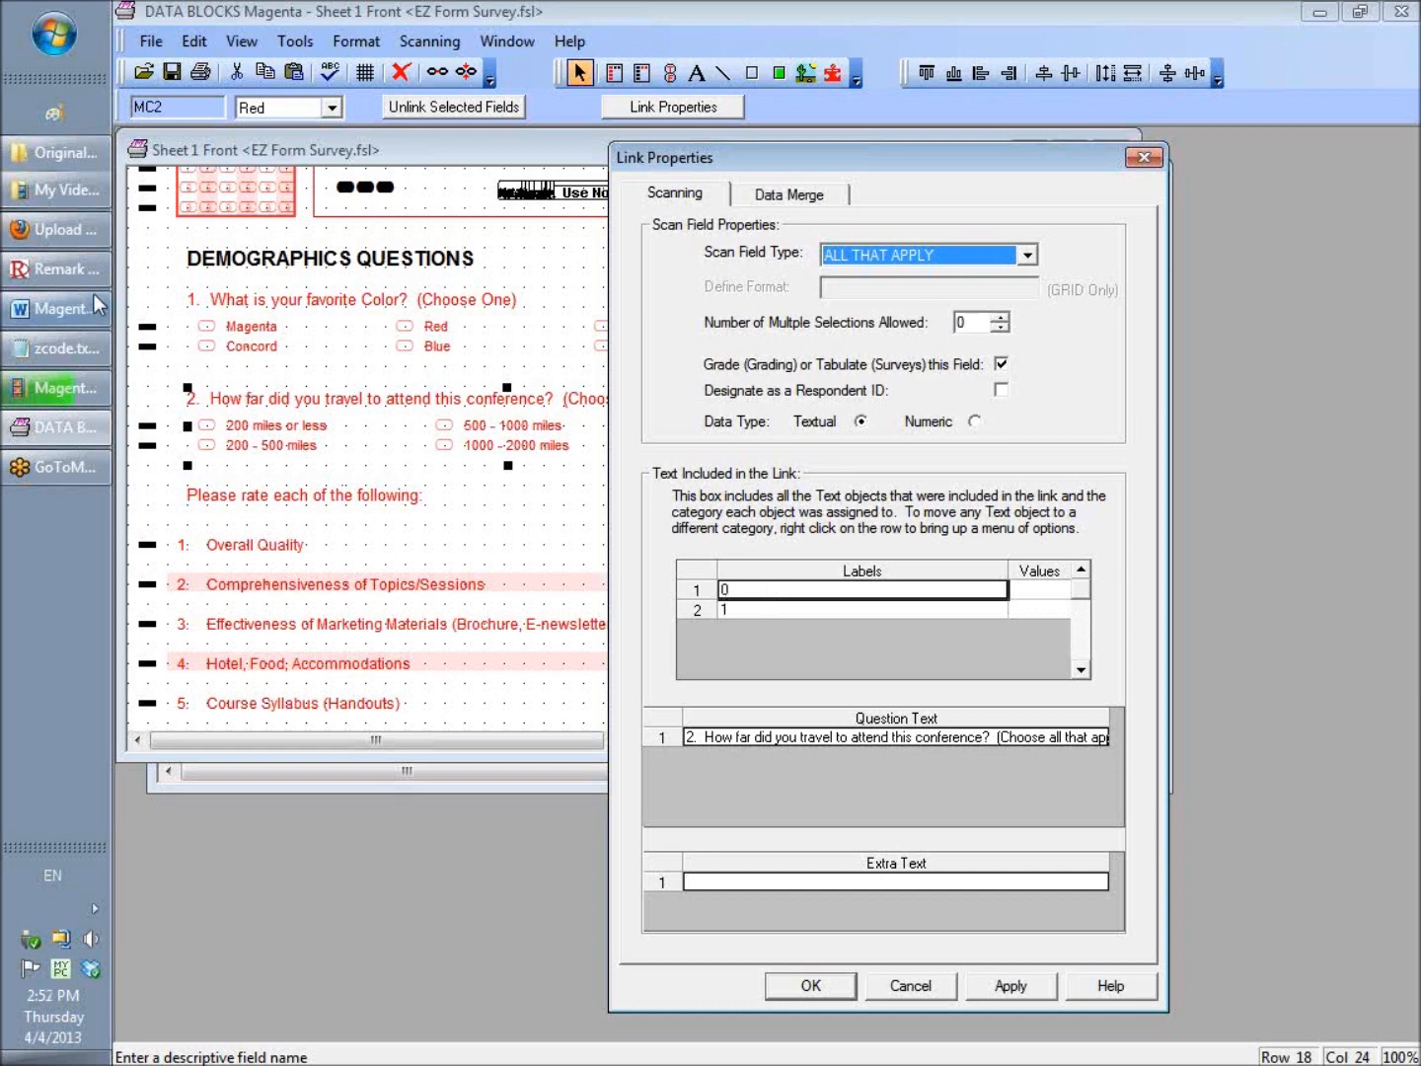
{"action": "left_click", "coordinate": [65, 266]}
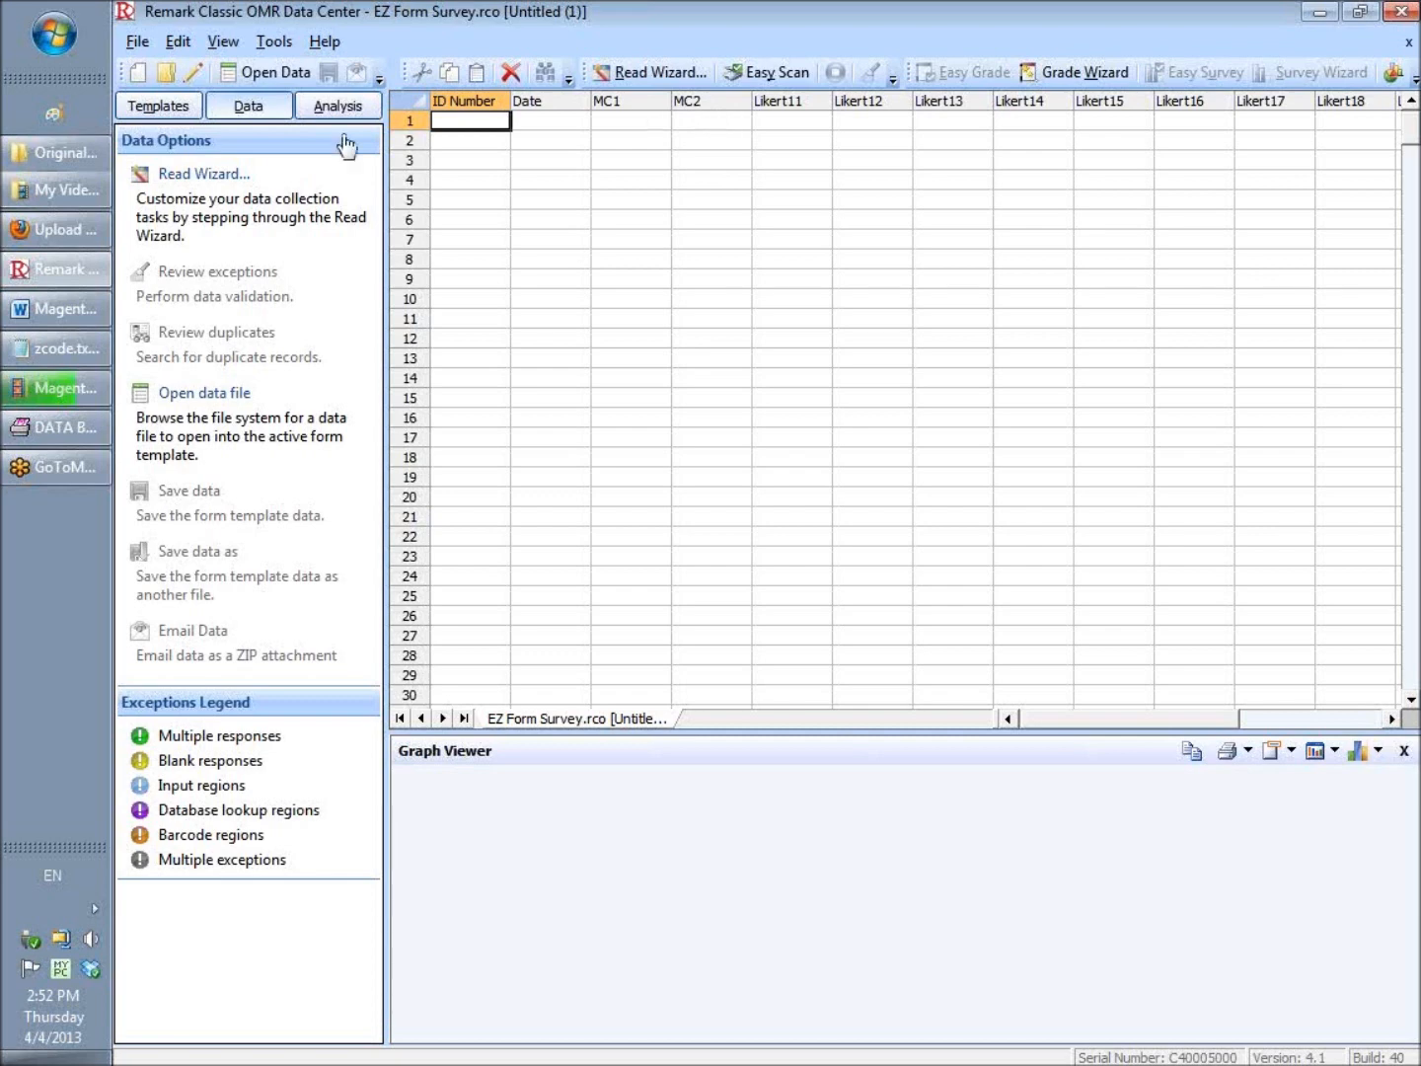
{"action": "left_click", "coordinate": [37, 434]}
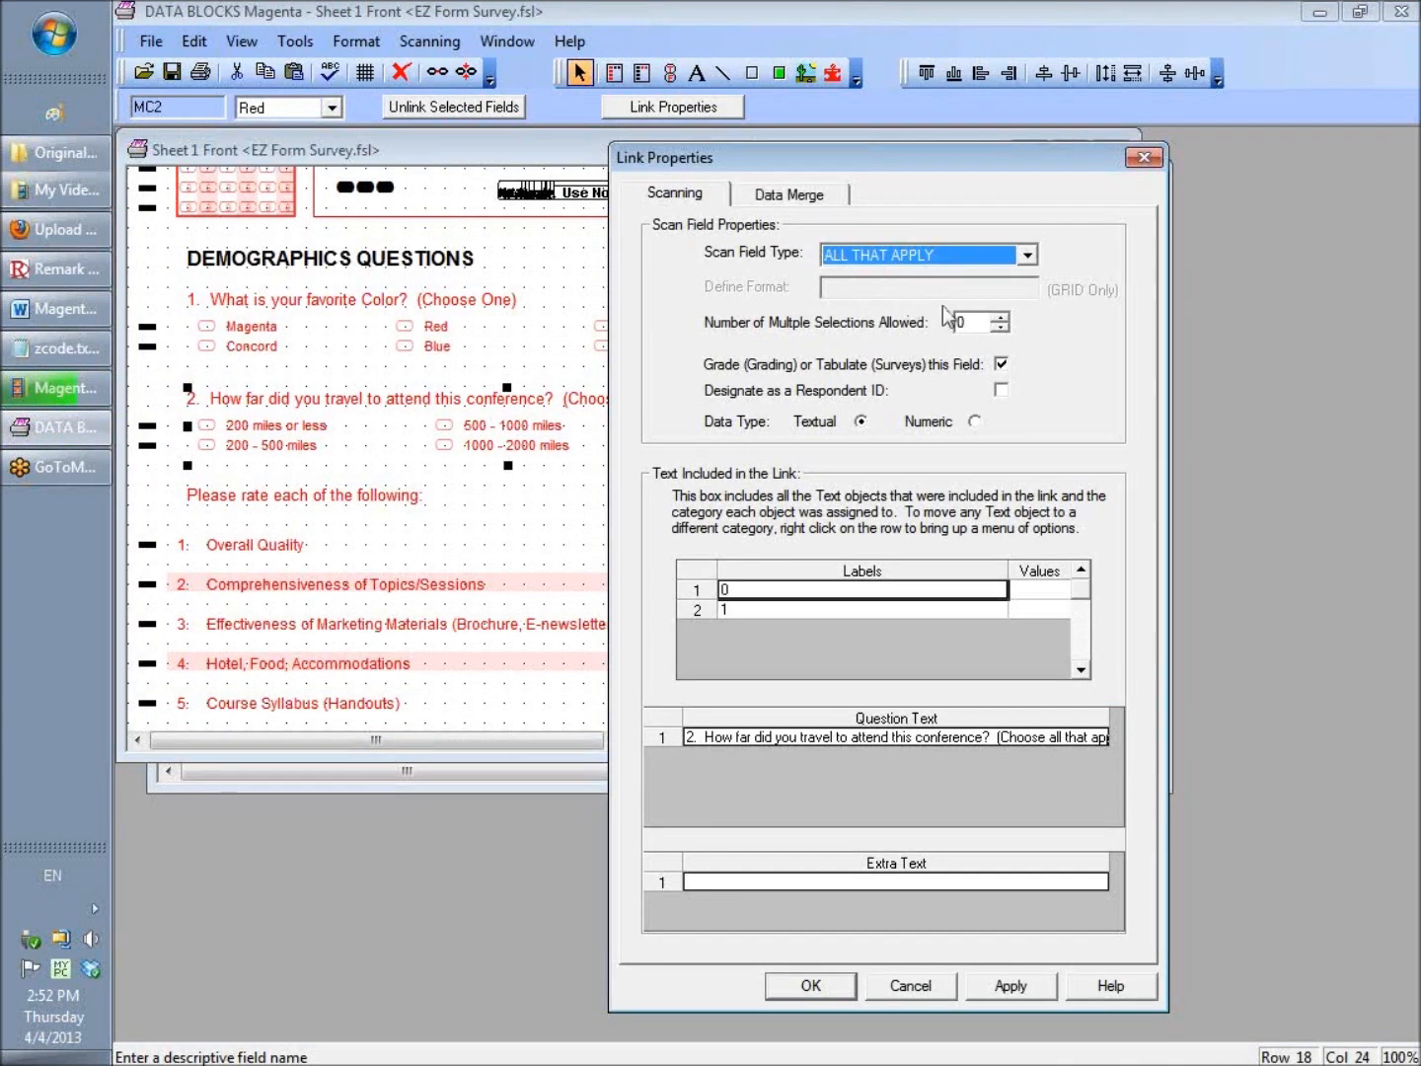
{"action": "left_click", "coordinate": [910, 990]}
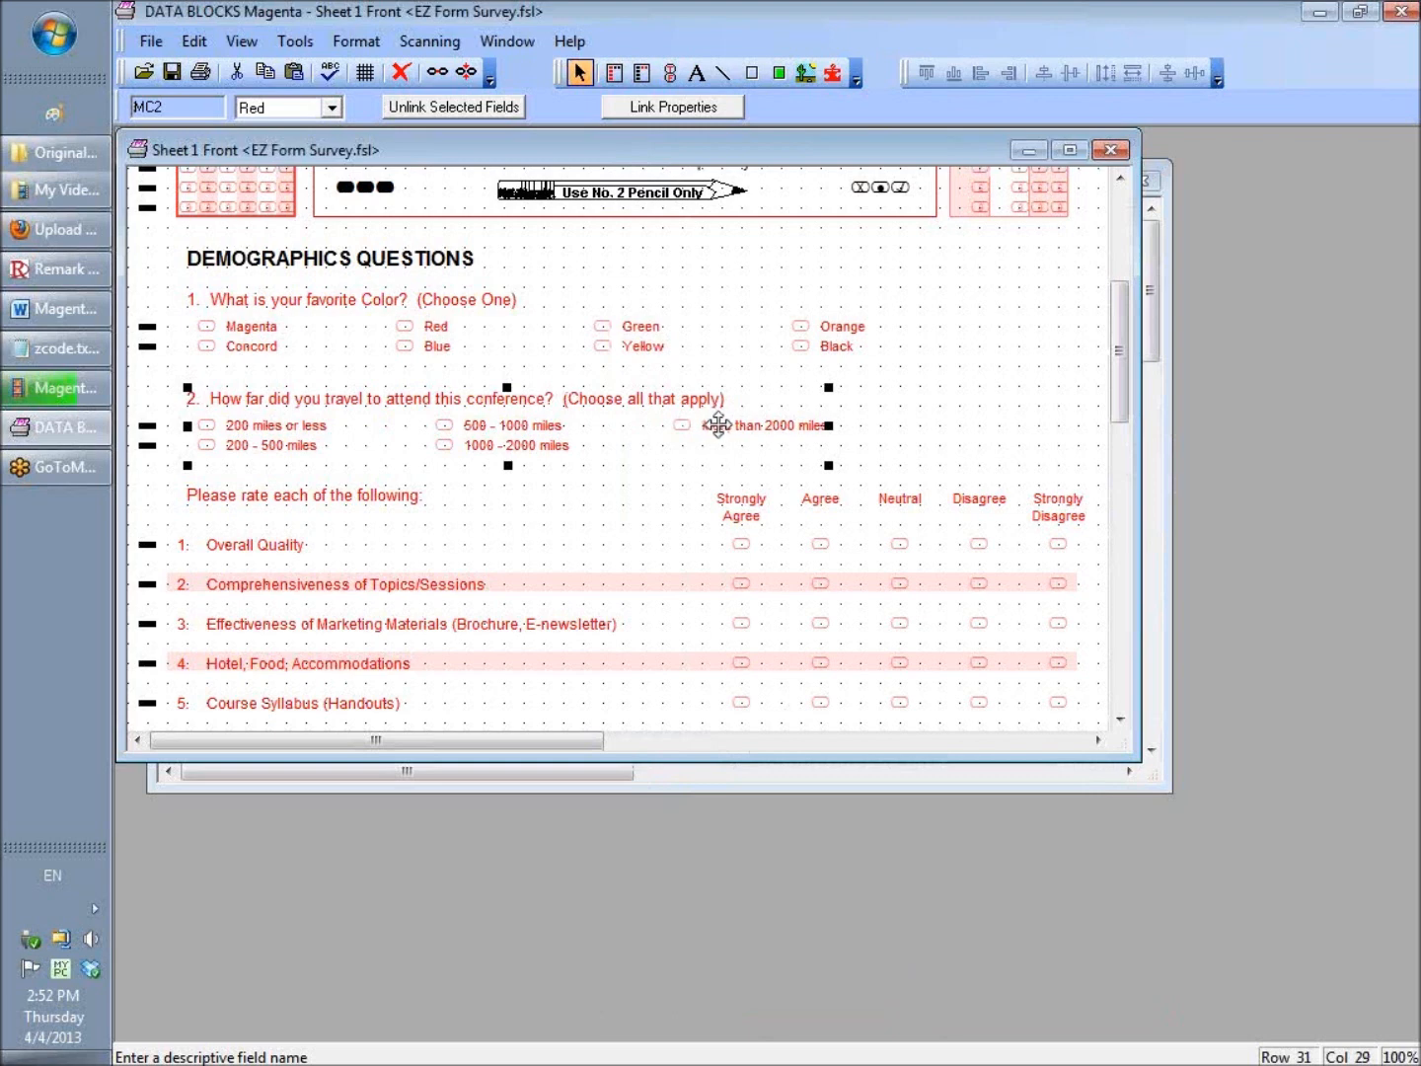
Step: Unlink the rating questions on Sheet 1 Front and try to link them together with the "Please rate each of the following:" text
{"action": "left_click_drag", "start_coordinate": [1119, 318], "coordinate": [1114, 383]}
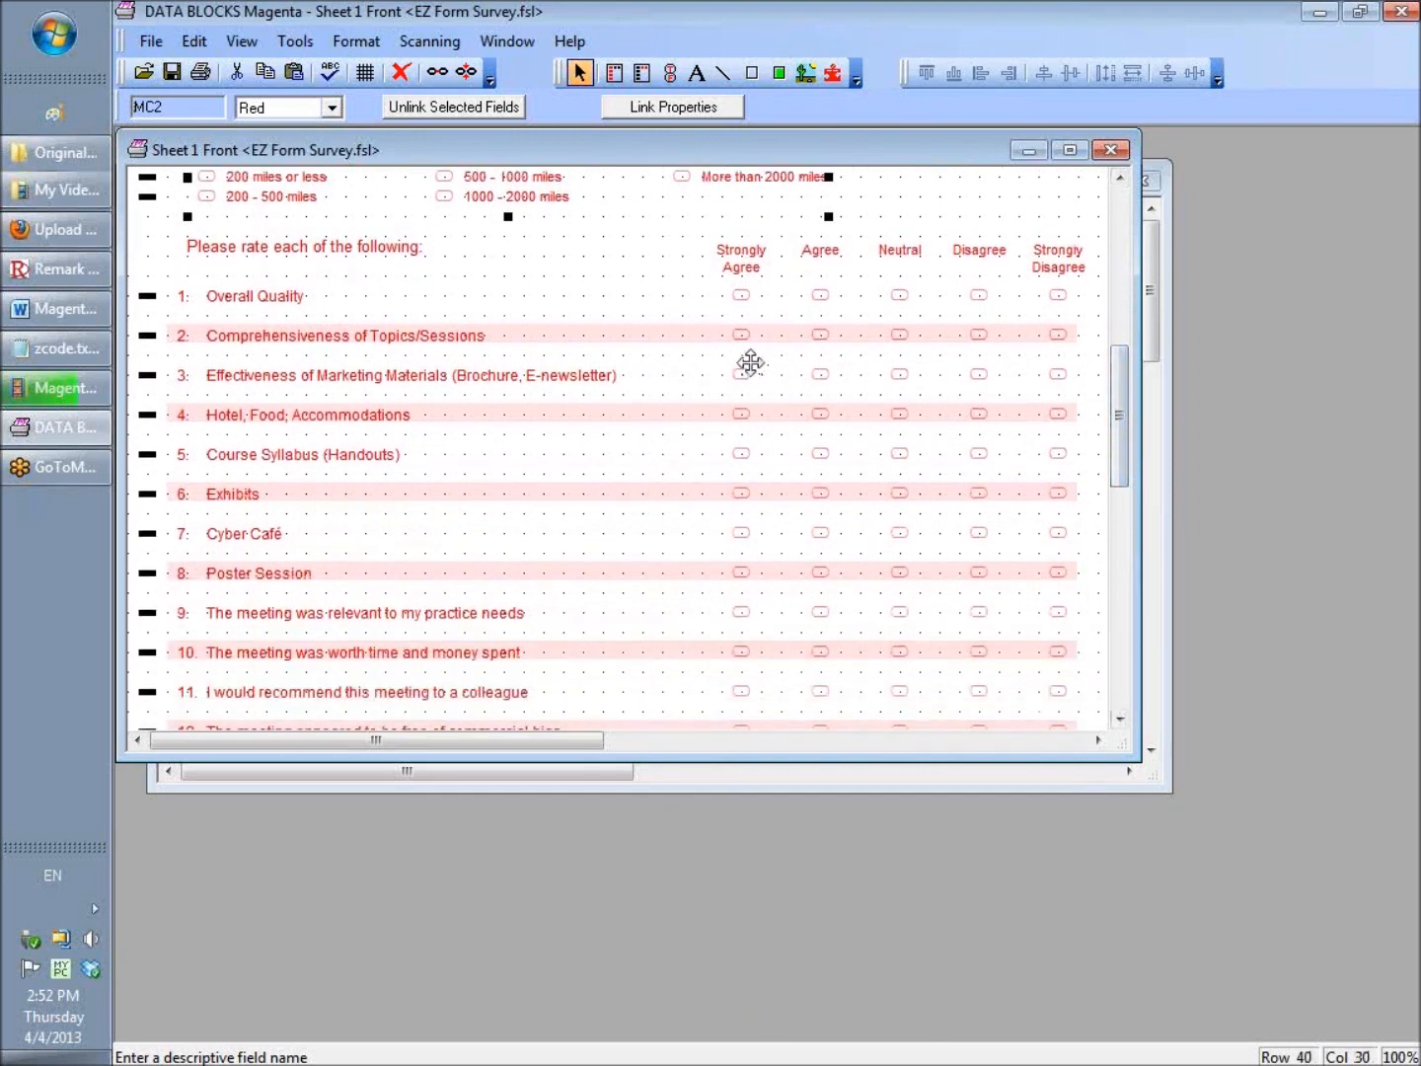
{"action": "left_click", "coordinate": [746, 298]}
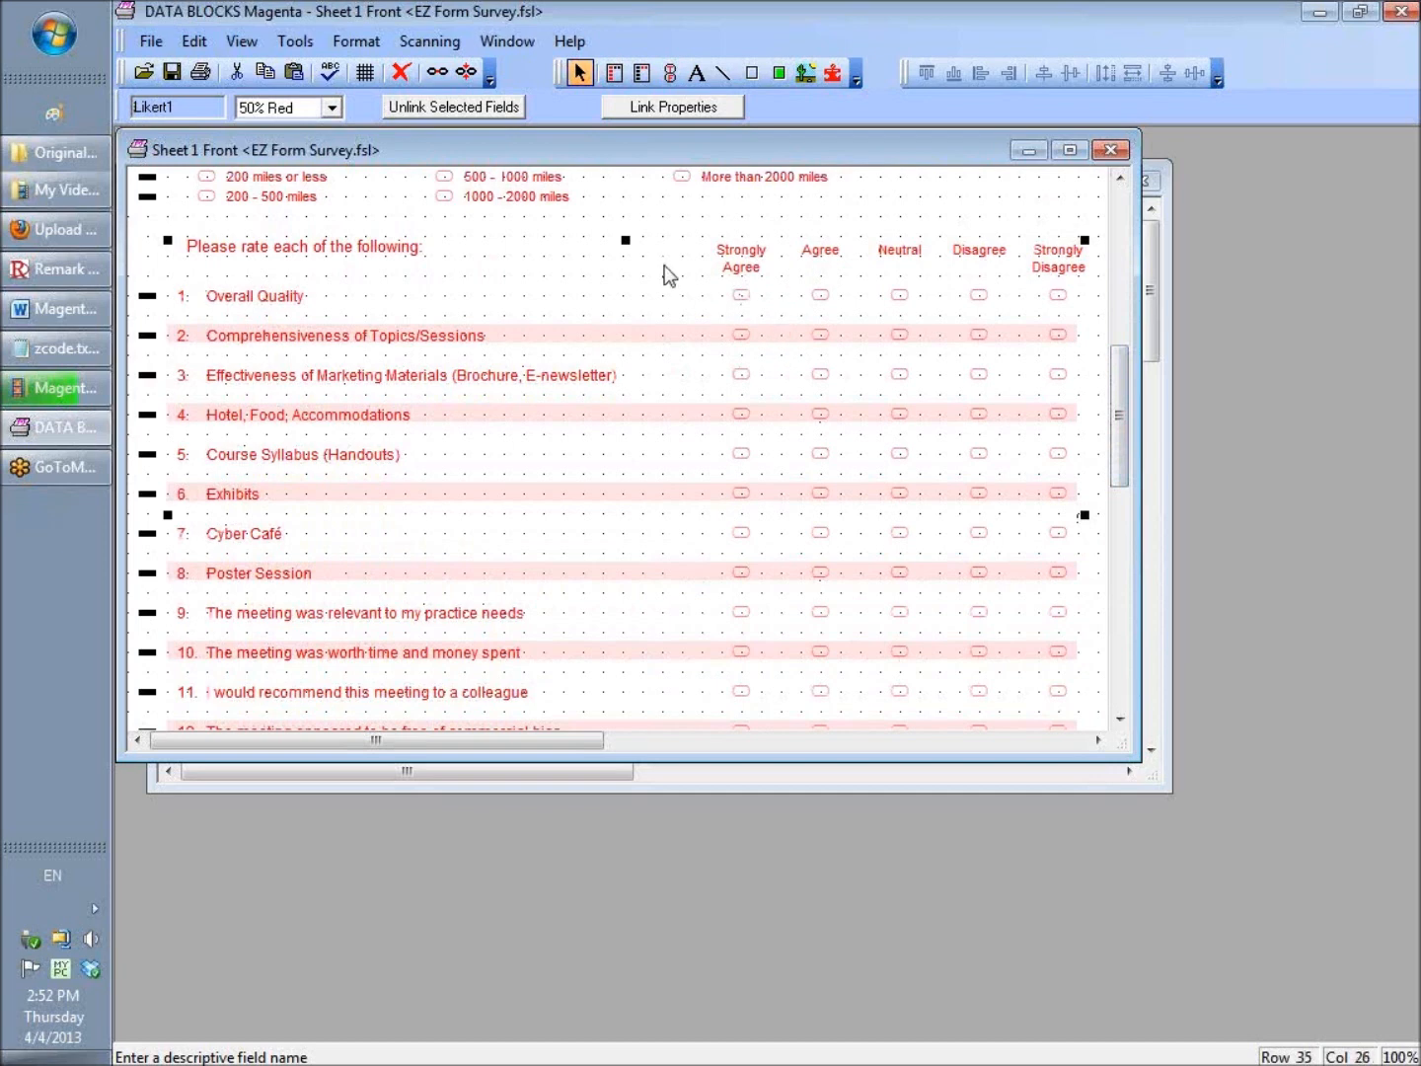
{"action": "left_click", "coordinate": [491, 112]}
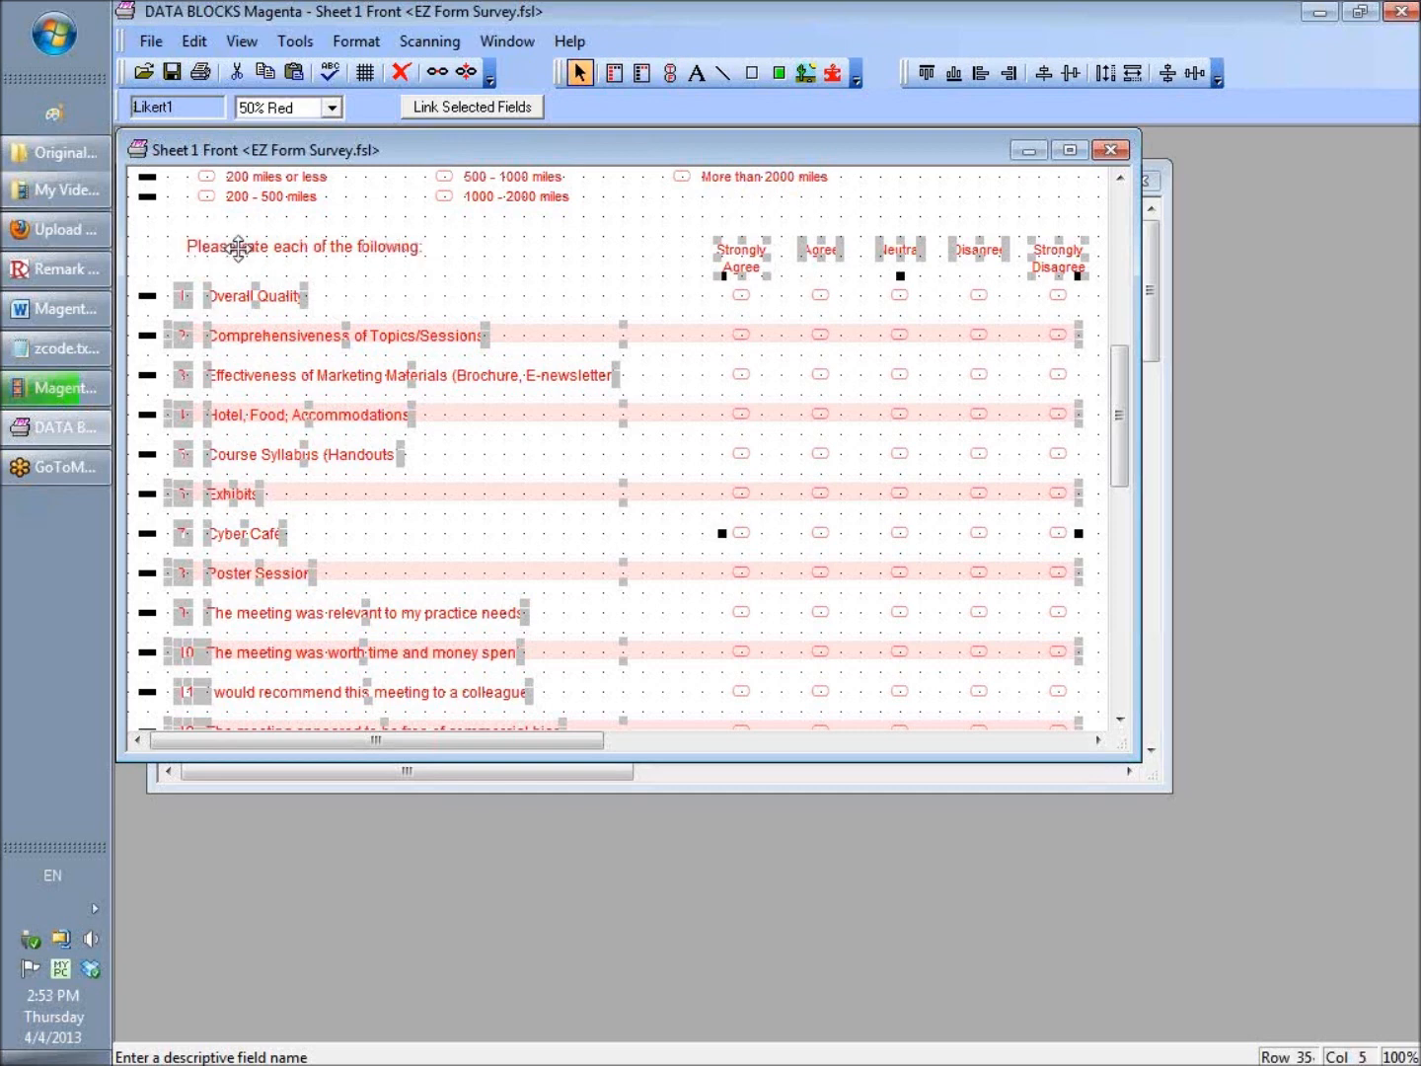
{"action": "left_click", "coordinate": [366, 252]}
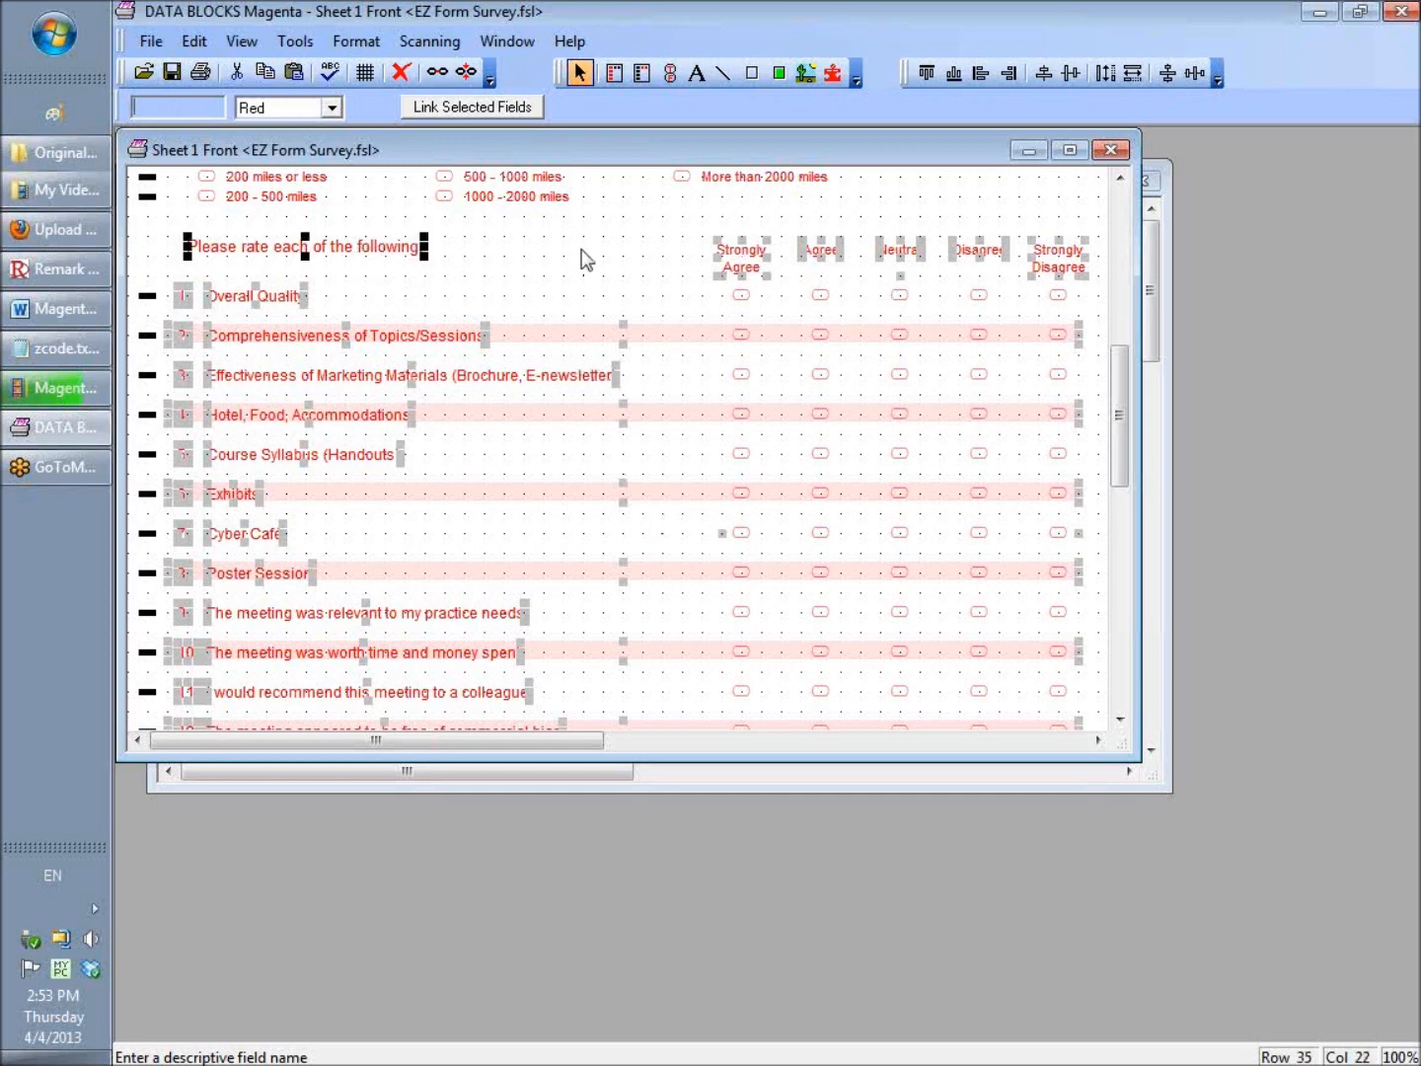
{"action": "left_click", "coordinate": [517, 111]}
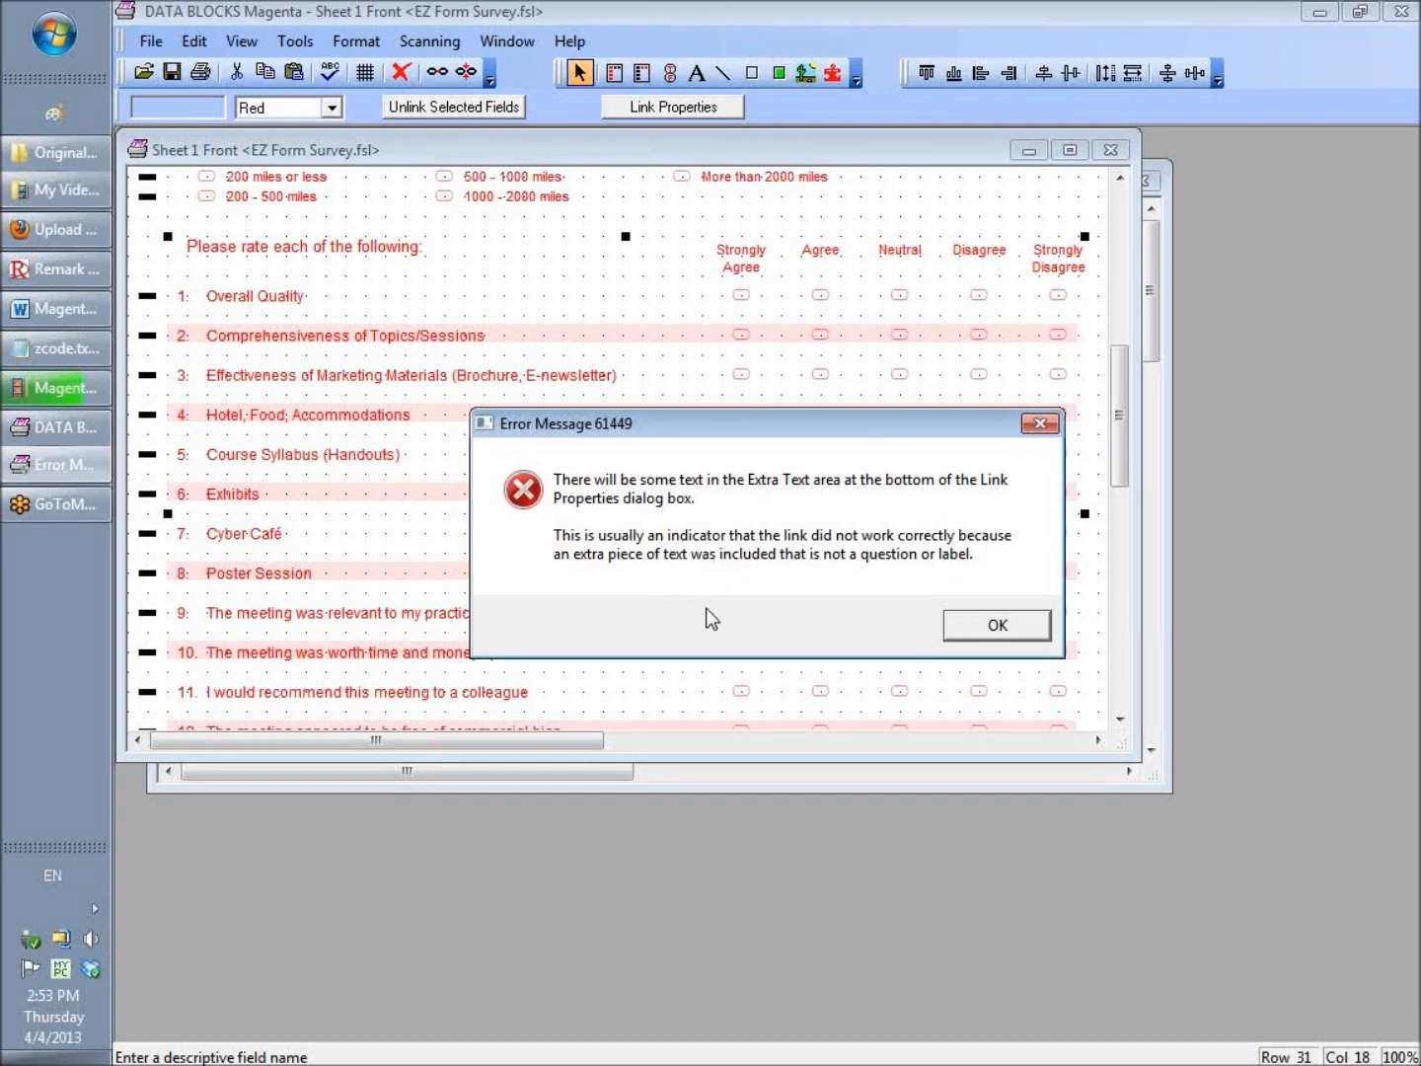
{"action": "left_click", "coordinate": [976, 624]}
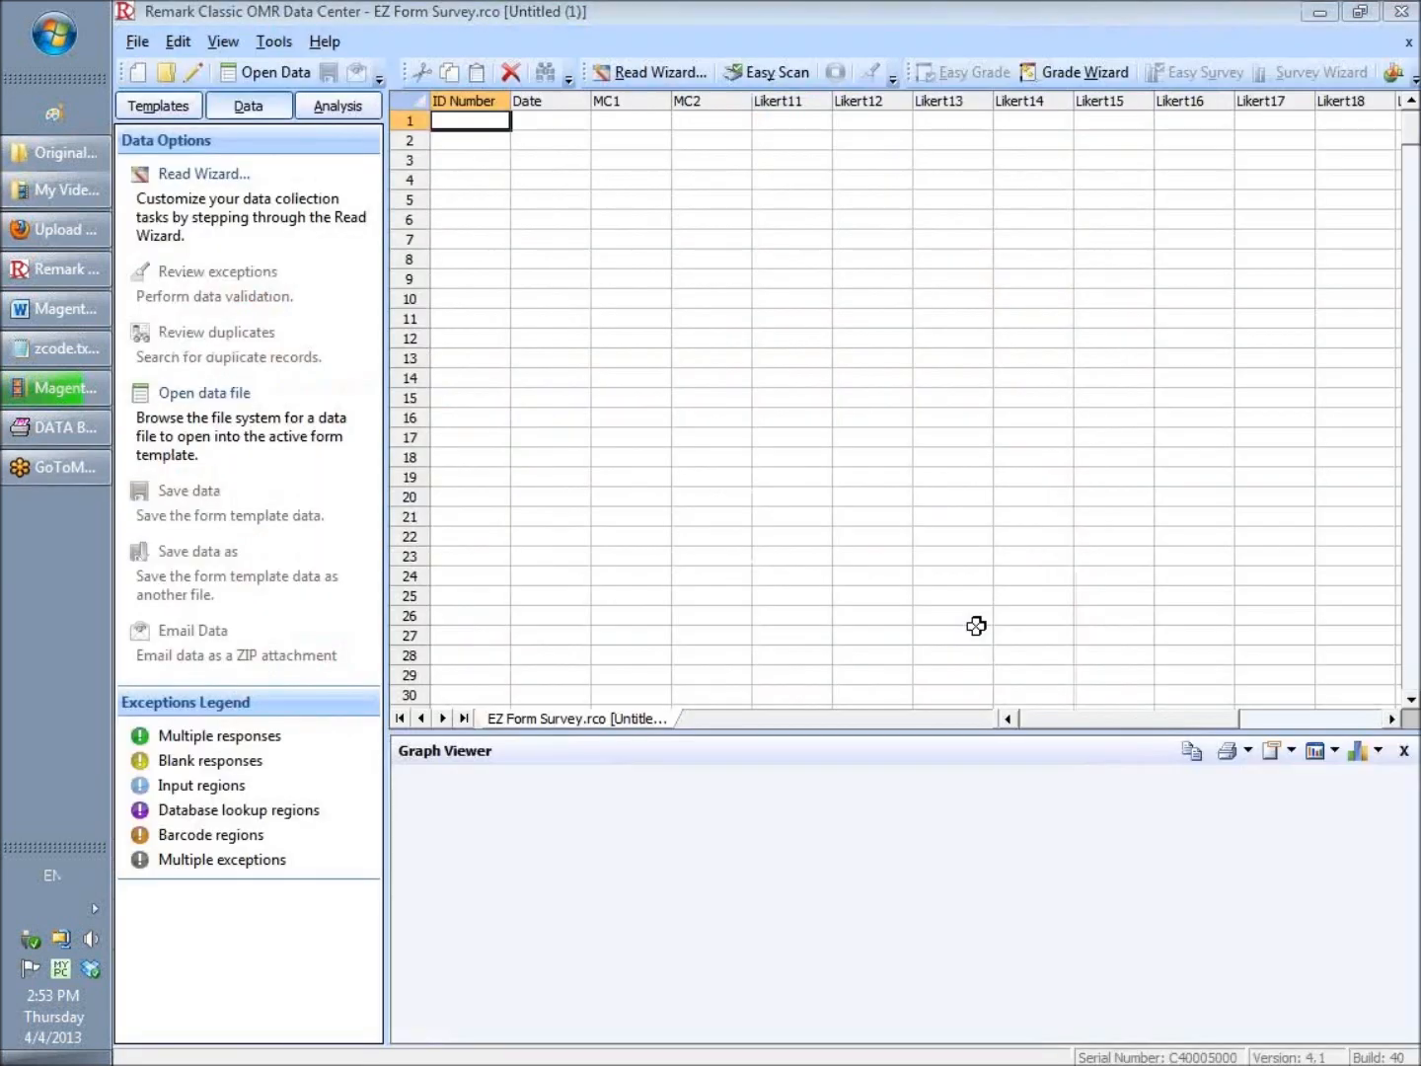
{"action": "left_click", "coordinate": [78, 434]}
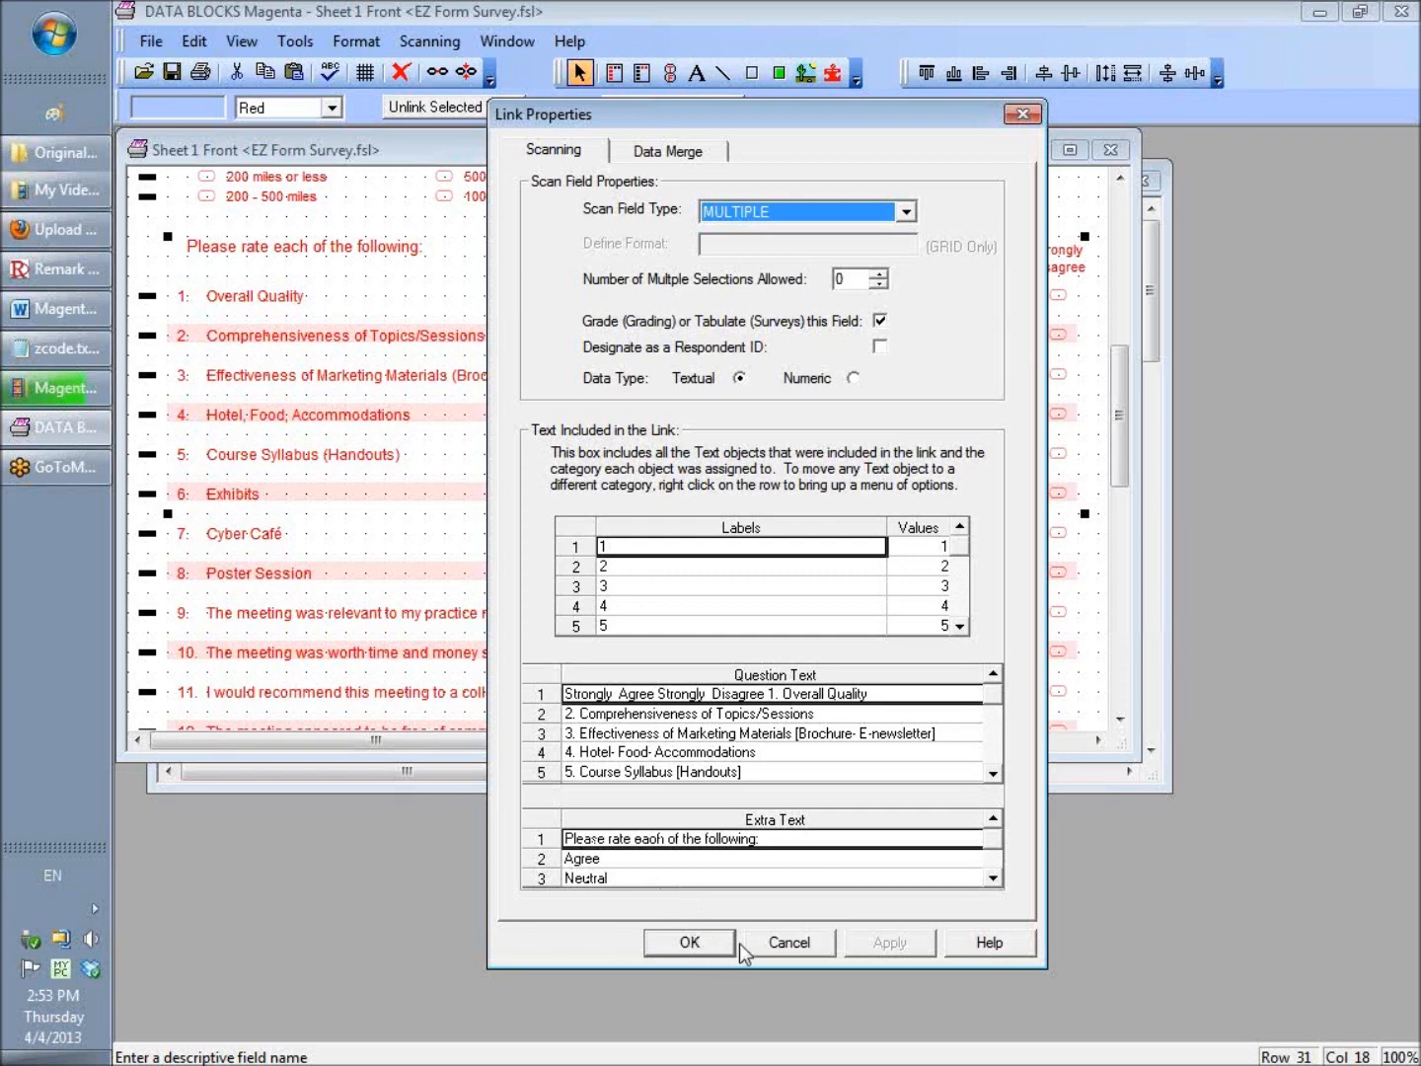
{"action": "left_click", "coordinate": [776, 946]}
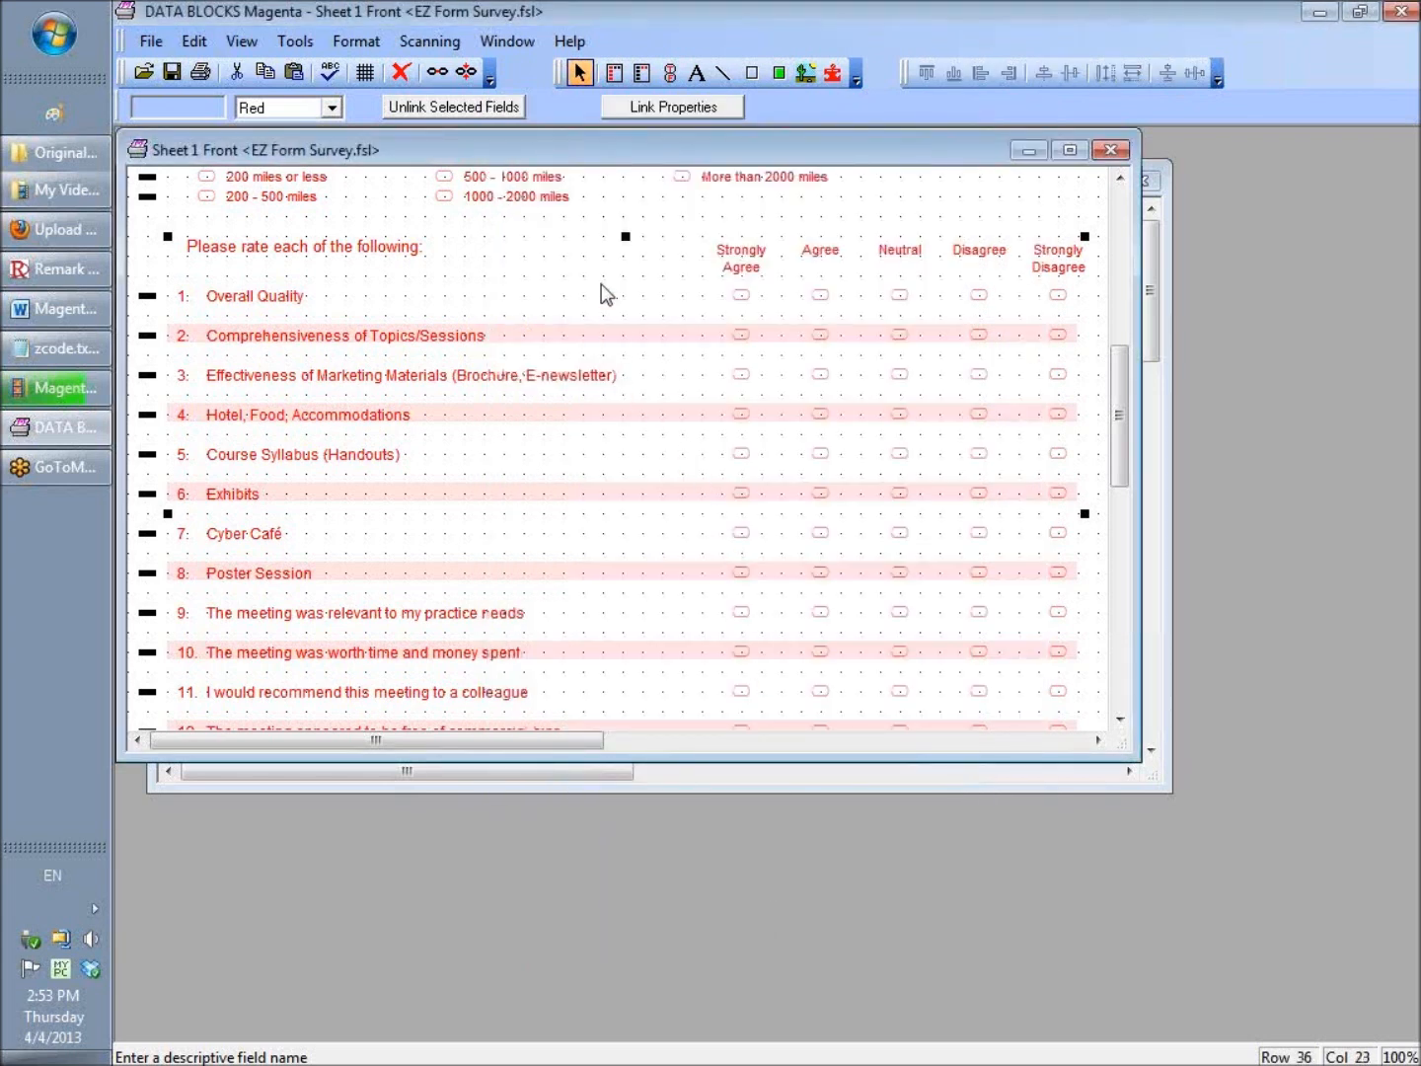
Step: Unlink the rating questions, exclude the "Please rate each of the following:" text from the selection, and link the remaining fields again
{"action": "left_click", "coordinate": [474, 107]}
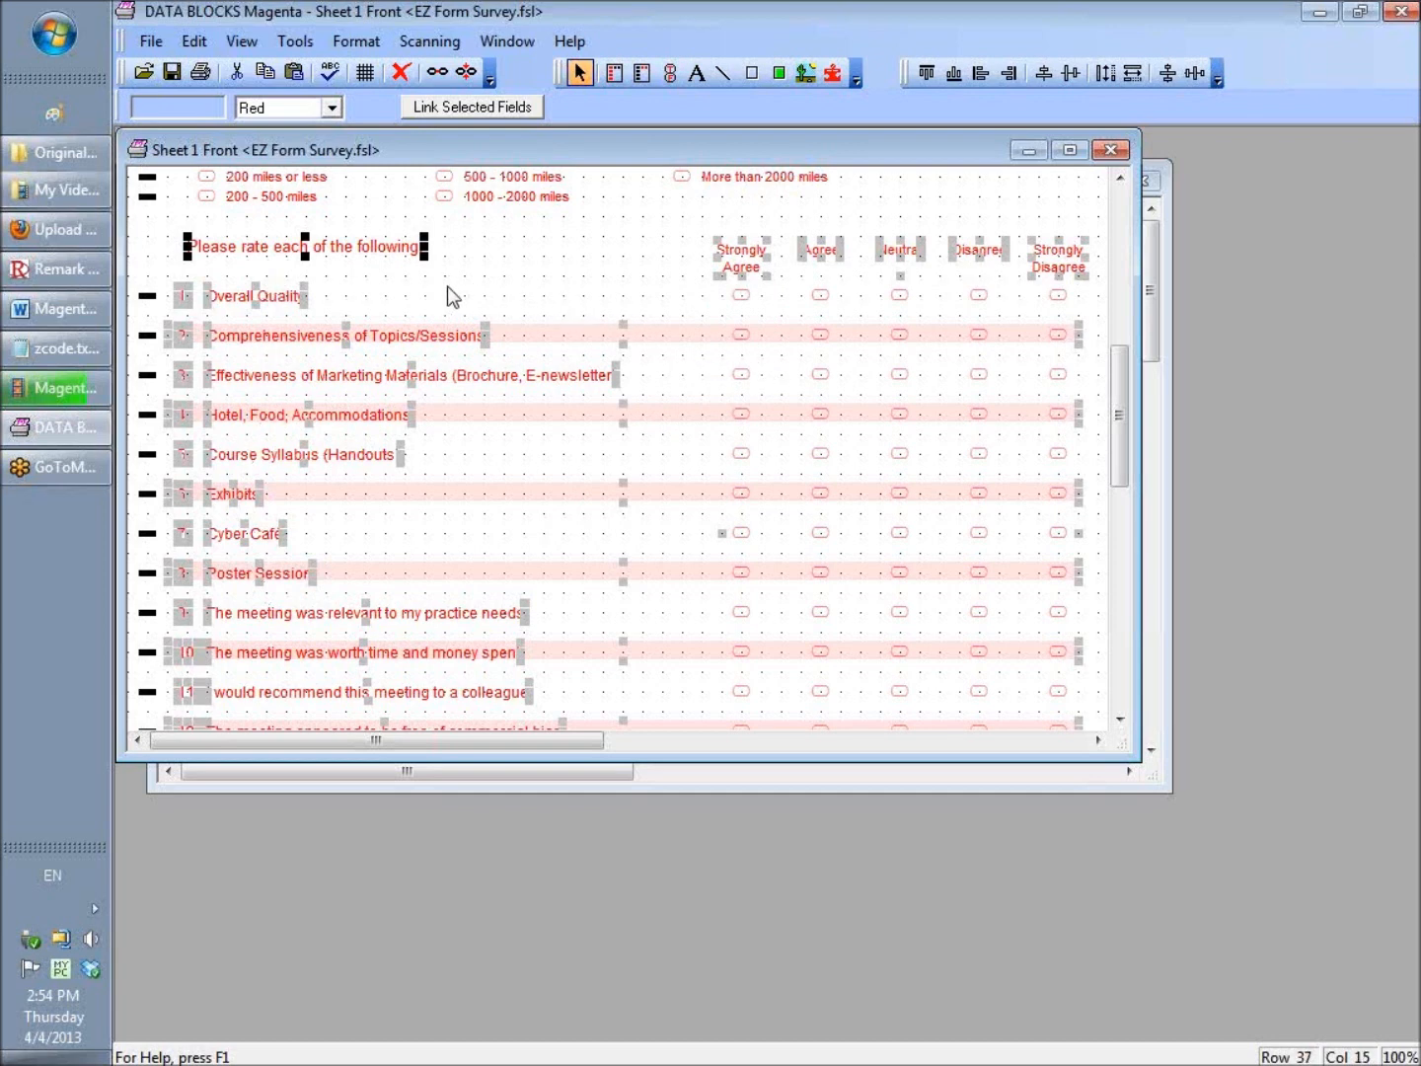
{"action": "left_click", "coordinate": [398, 276]}
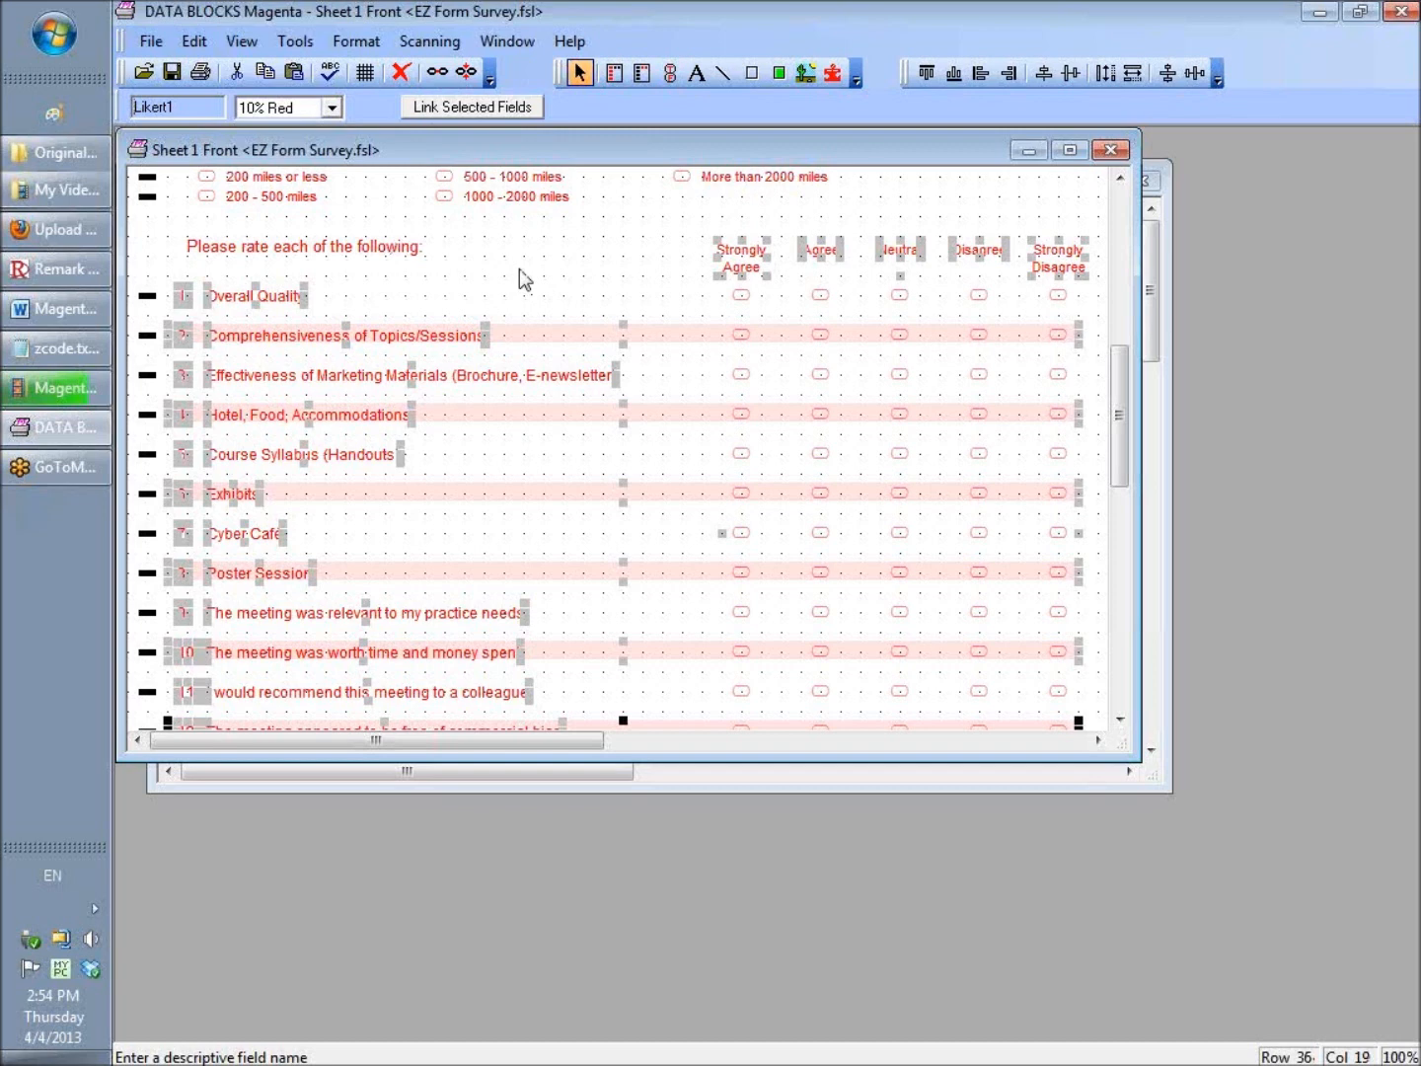
{"action": "left_click", "coordinate": [489, 106]}
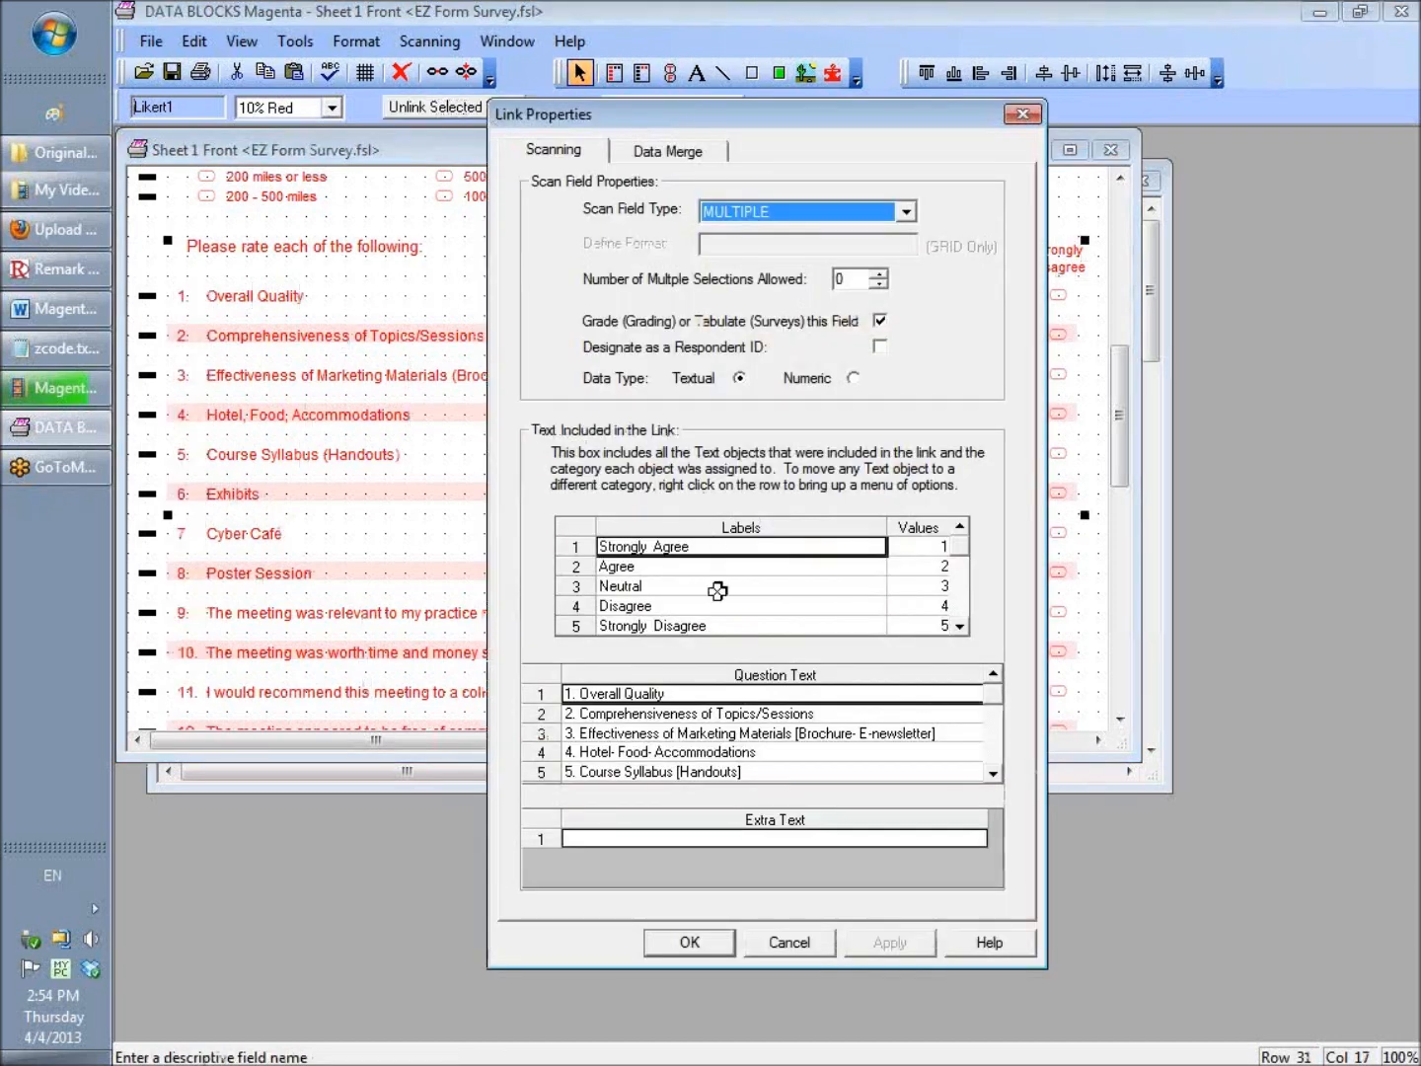
Step: Review the rating link's question texts through question 13 and accept the link properties
{"action": "left_click", "coordinate": [993, 774]}
{"action": "left_click", "coordinate": [993, 774]}
{"action": "left_click", "coordinate": [993, 775]}
{"action": "left_click", "coordinate": [993, 774]}
{"action": "left_click", "coordinate": [993, 774]}
{"action": "left_click", "coordinate": [993, 774]}
{"action": "left_click", "coordinate": [992, 774]}
{"action": "left_click", "coordinate": [992, 773]}
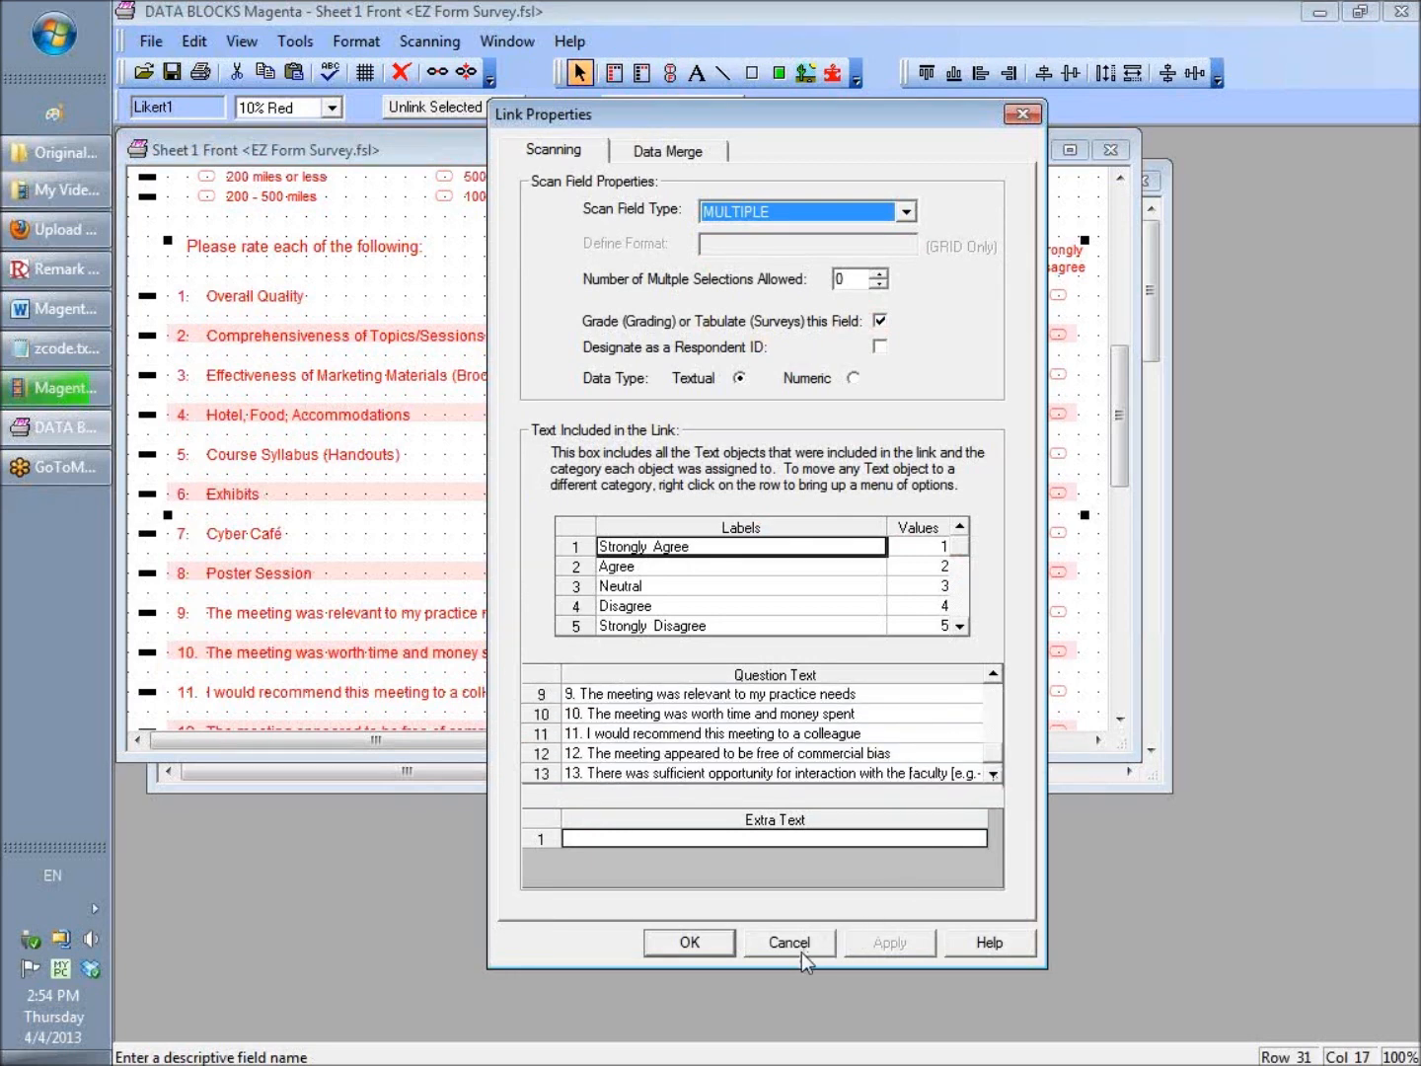
{"action": "left_click", "coordinate": [714, 939]}
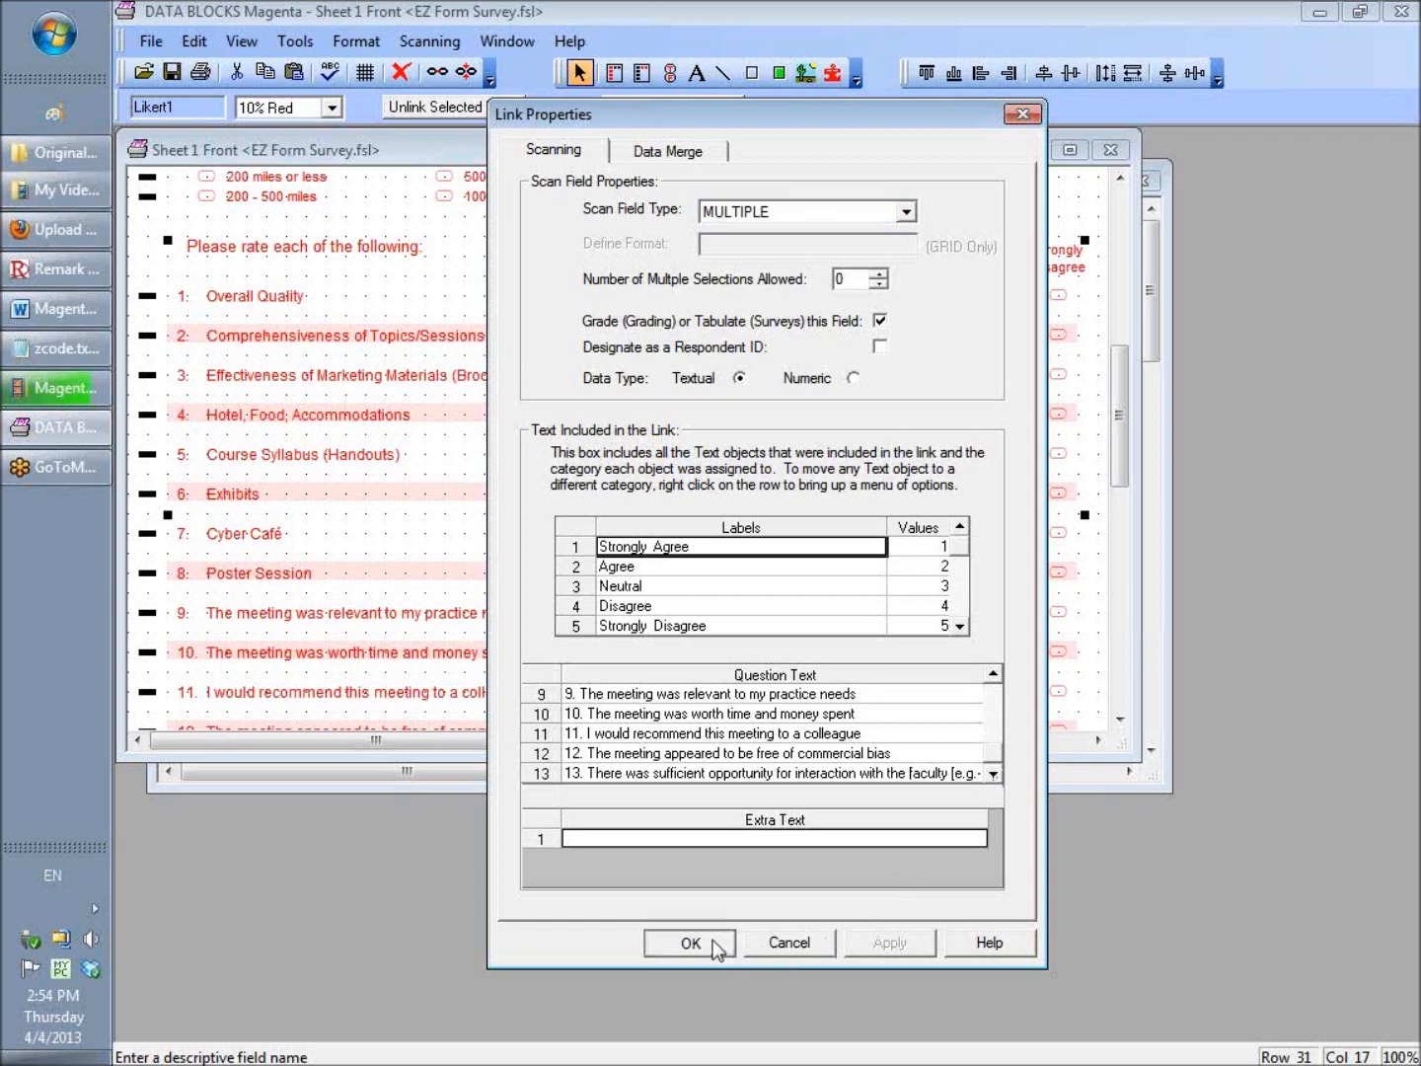
Step: Reopen the rating block's link properties to check its scan field type and labels, and close them
{"action": "mouse_move", "coordinate": [1123, 388]}
{"action": "left_mouse_down"}
{"action": "mouse_move", "coordinate": [1126, 433]}
{"action": "mouse_move", "coordinate": [1127, 363]}
{"action": "left_mouse_up"}
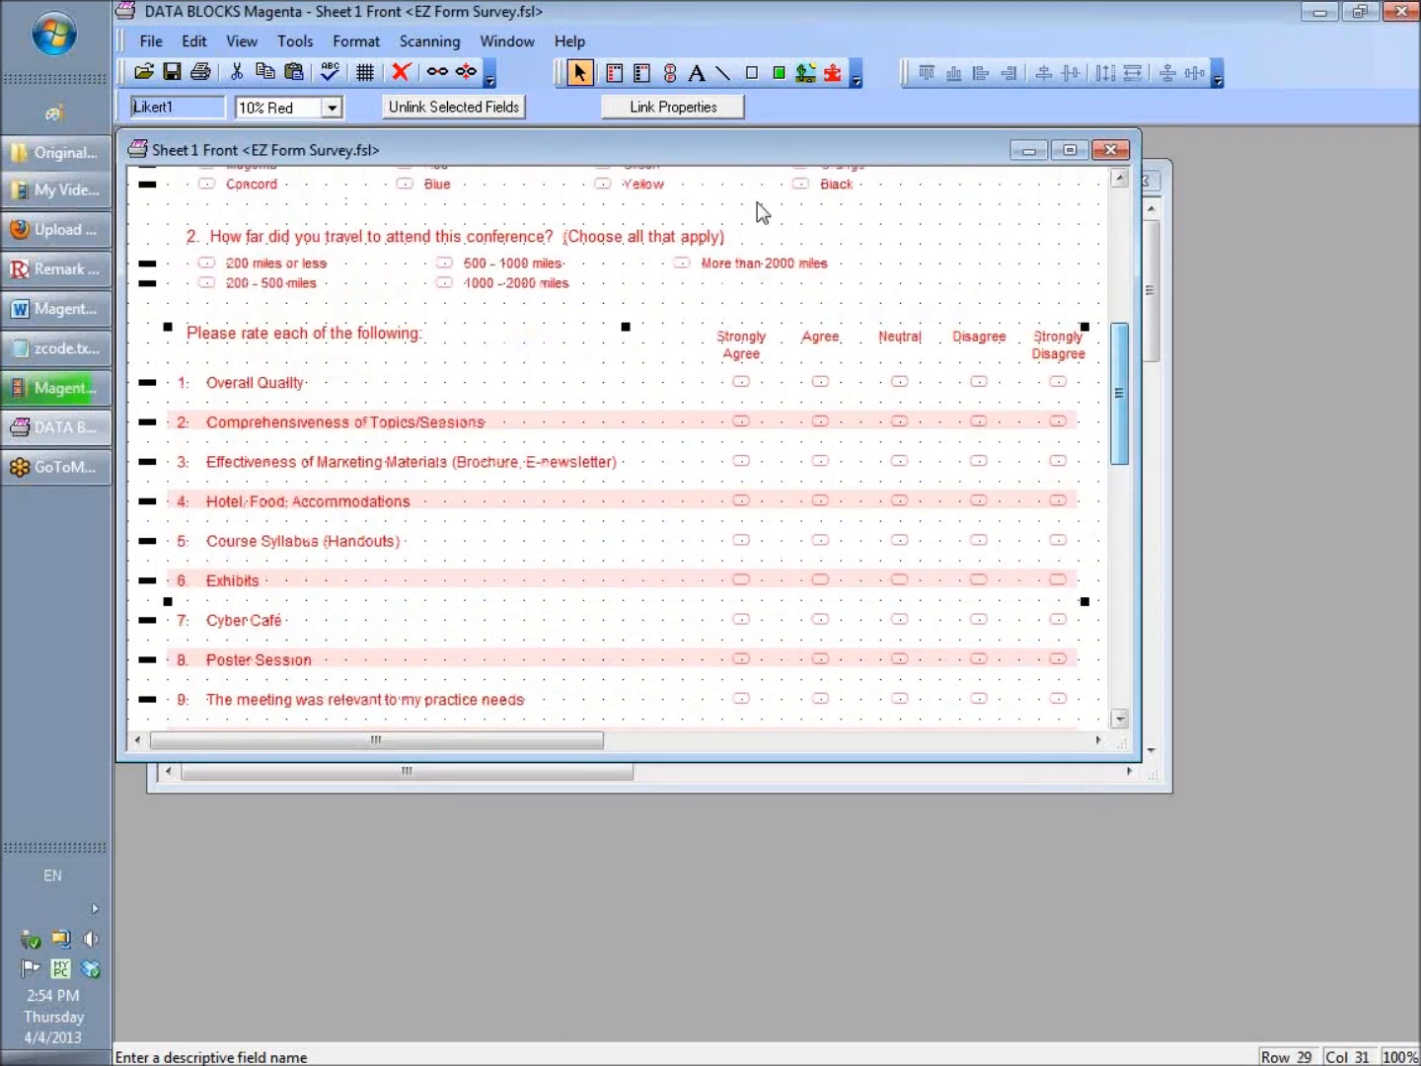
{"action": "left_click", "coordinate": [671, 106]}
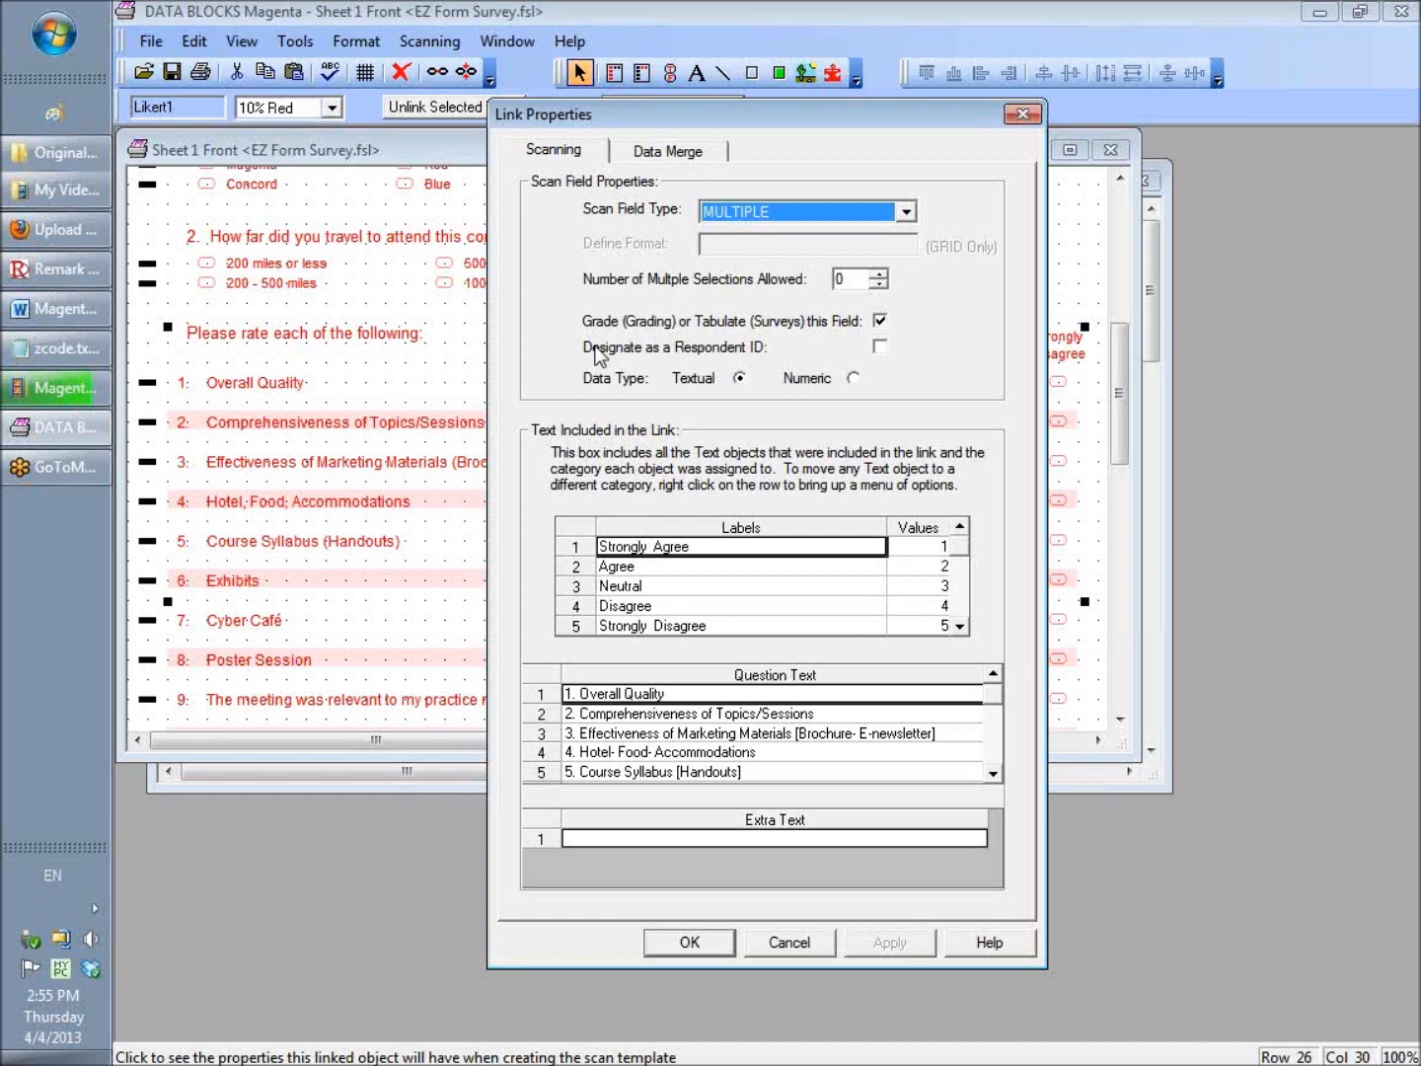
{"action": "left_click", "coordinate": [703, 941]}
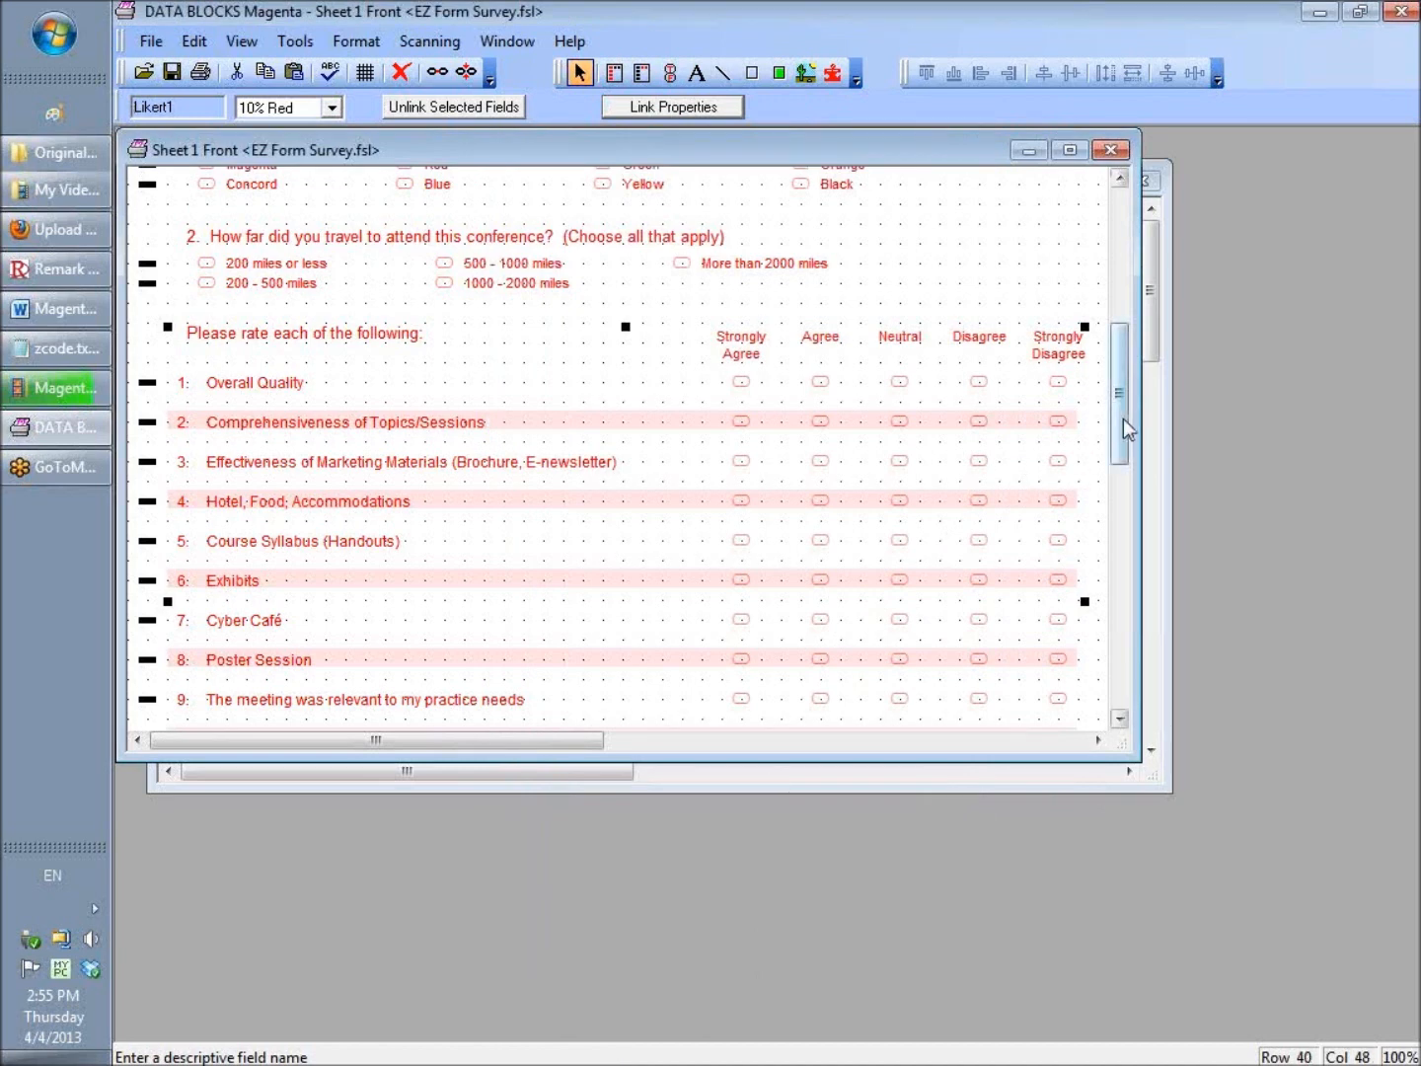
Step: Bring up Sheet 1 Back and examine the linked fields of question 3 and of rating statements 14 to 16
{"action": "left_click", "coordinate": [622, 773]}
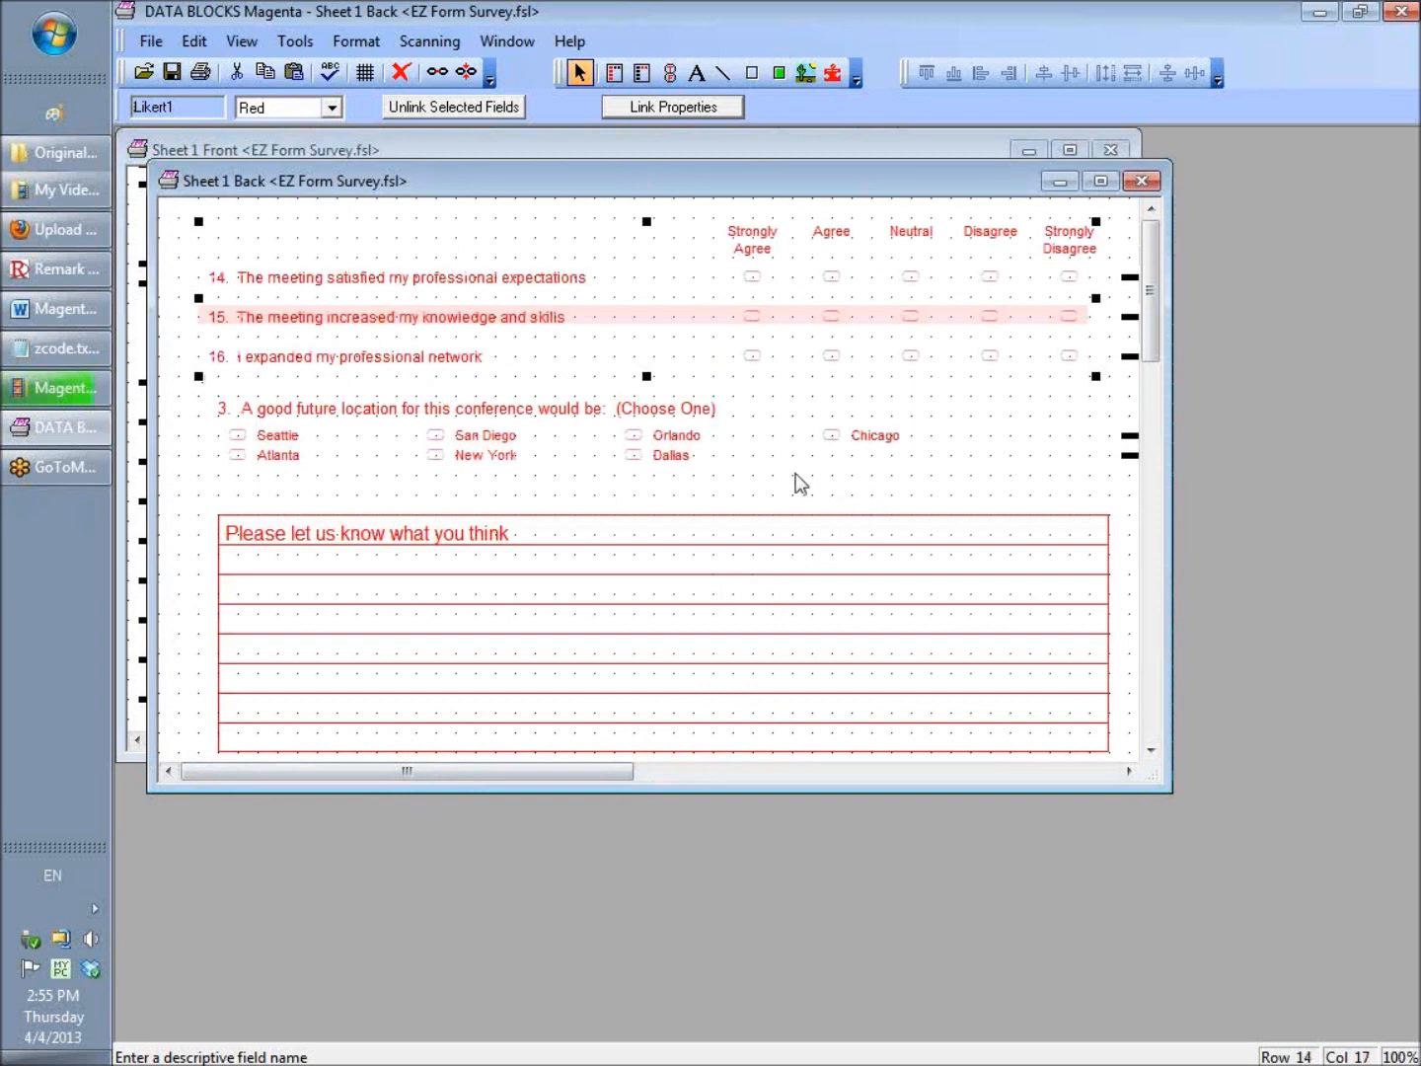
{"action": "left_click", "coordinate": [651, 434]}
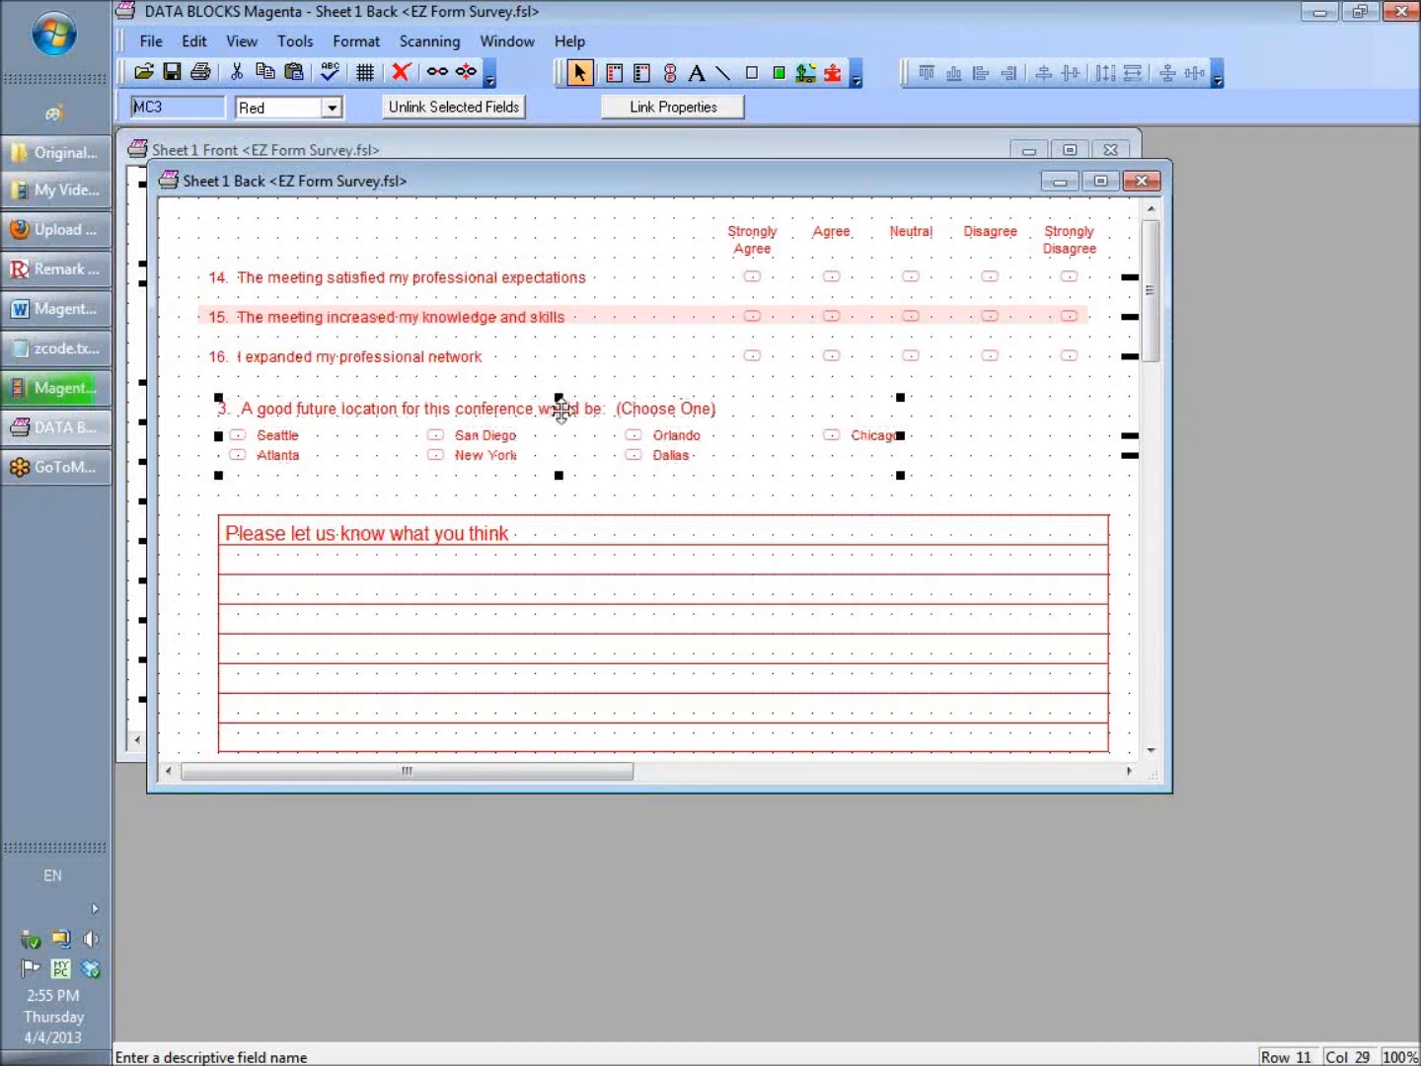
{"action": "left_click", "coordinate": [427, 447]}
{"action": "left_click", "coordinate": [494, 439]}
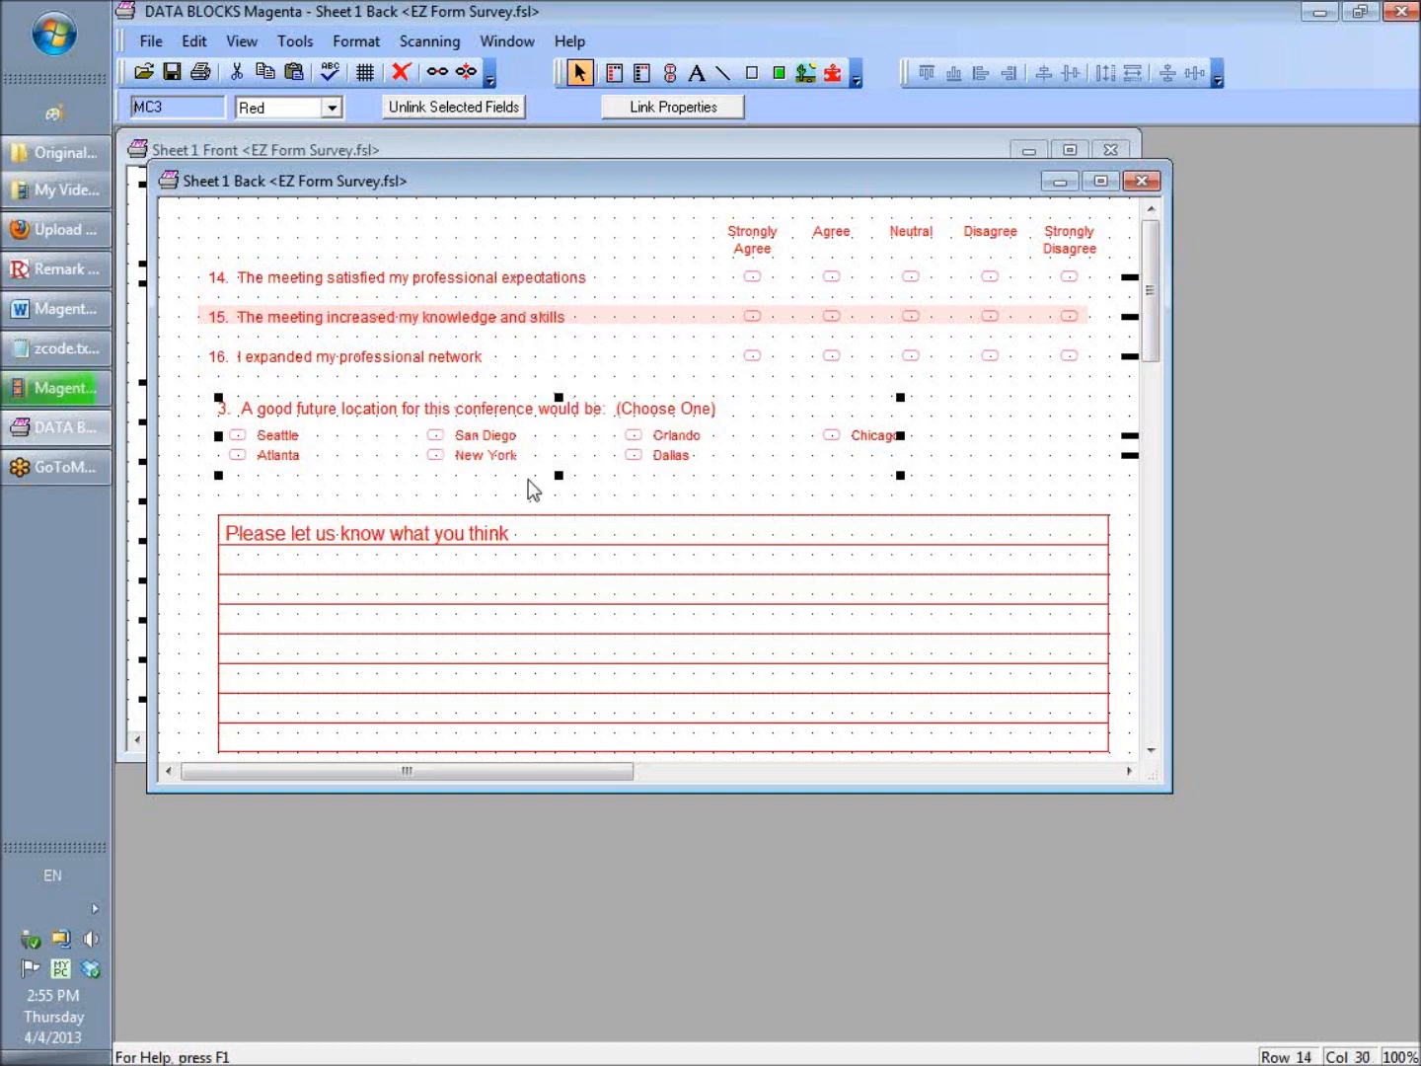
{"action": "left_click", "coordinate": [481, 265]}
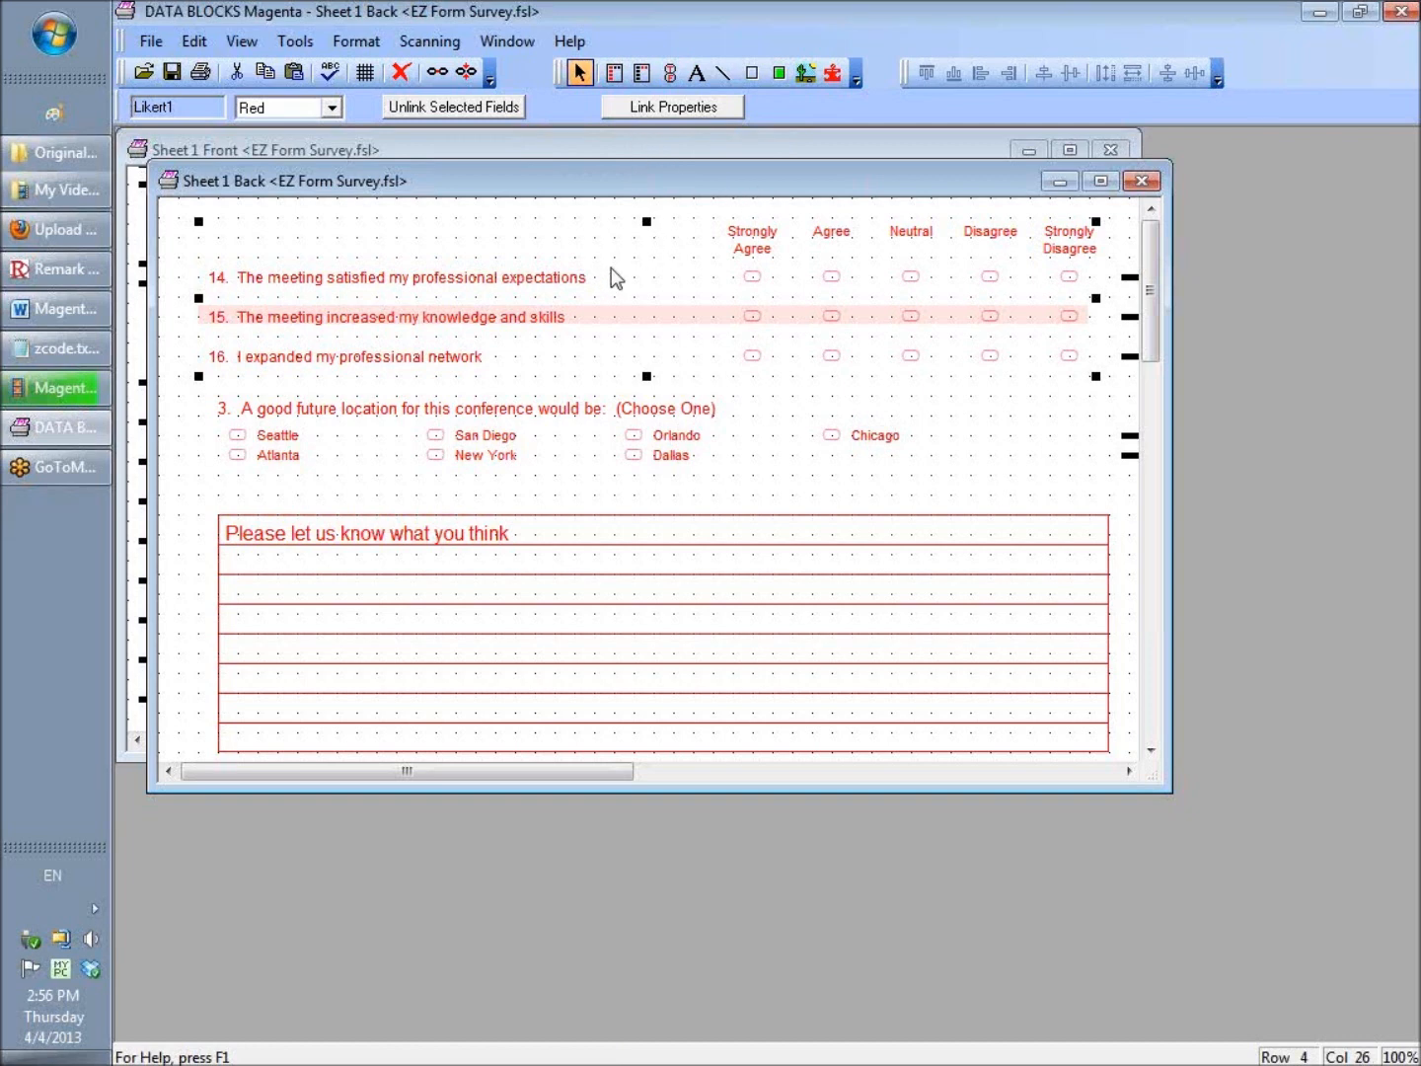
Step: Return to the upper part of Sheet 1 Front and select the ID Number grid to examine its field name
{"action": "left_click", "coordinate": [590, 145]}
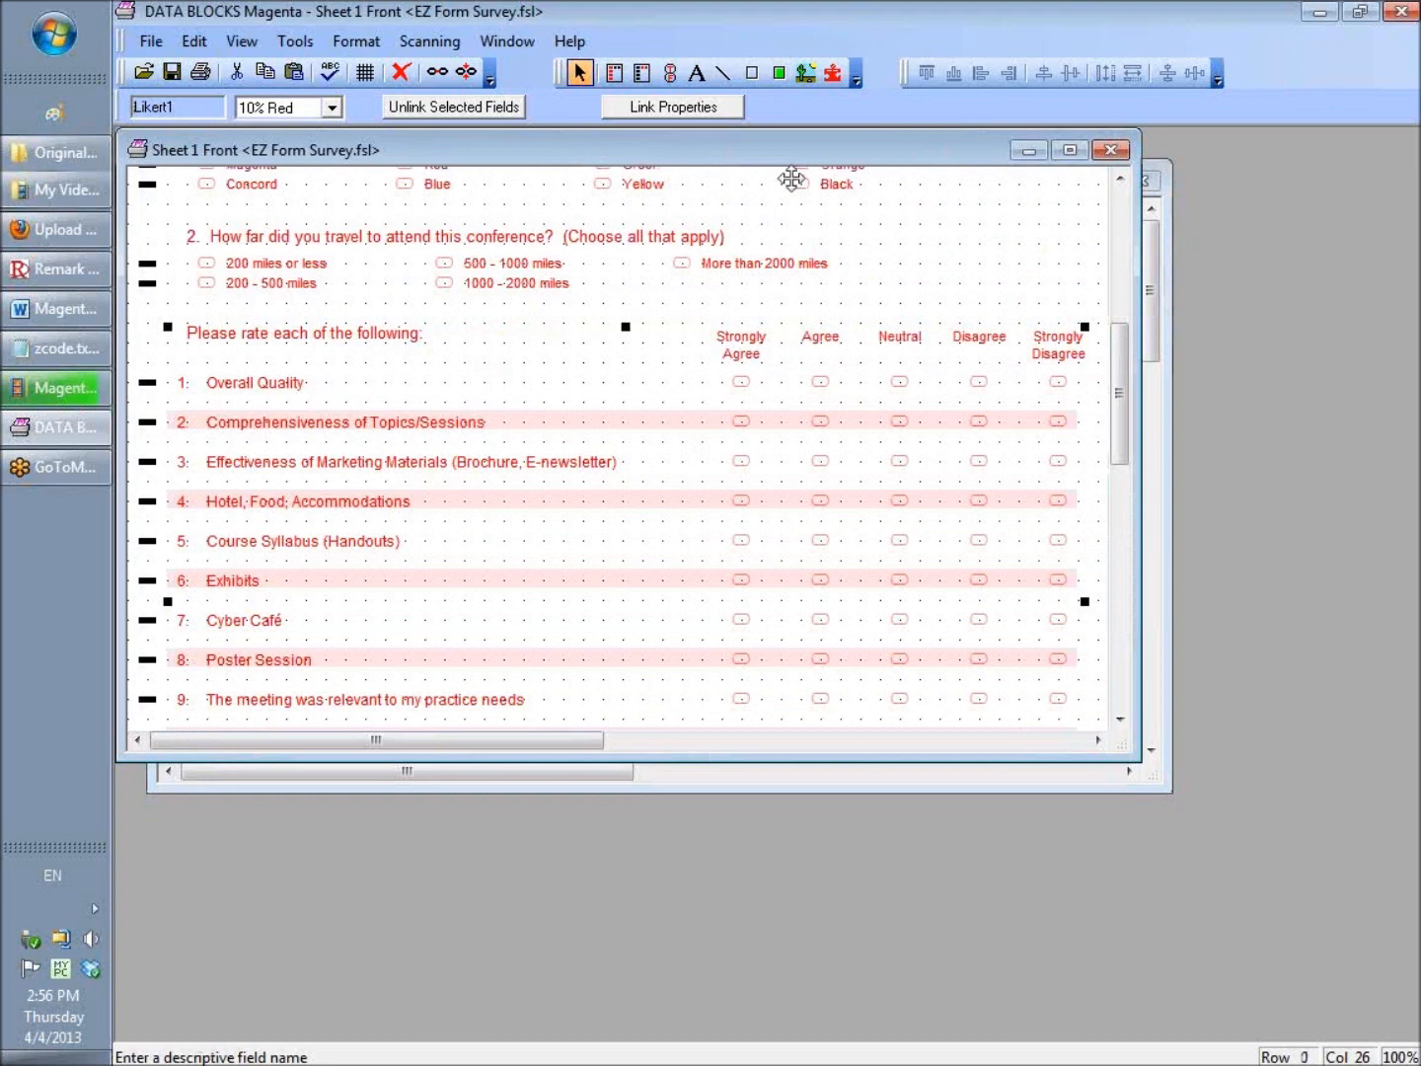
{"action": "scroll", "coordinate": [1118, 411], "scroll_direction": "up", "scroll_amount": 4}
{"action": "left_click_drag", "start_coordinate": [1118, 383], "coordinate": [1134, 284]}
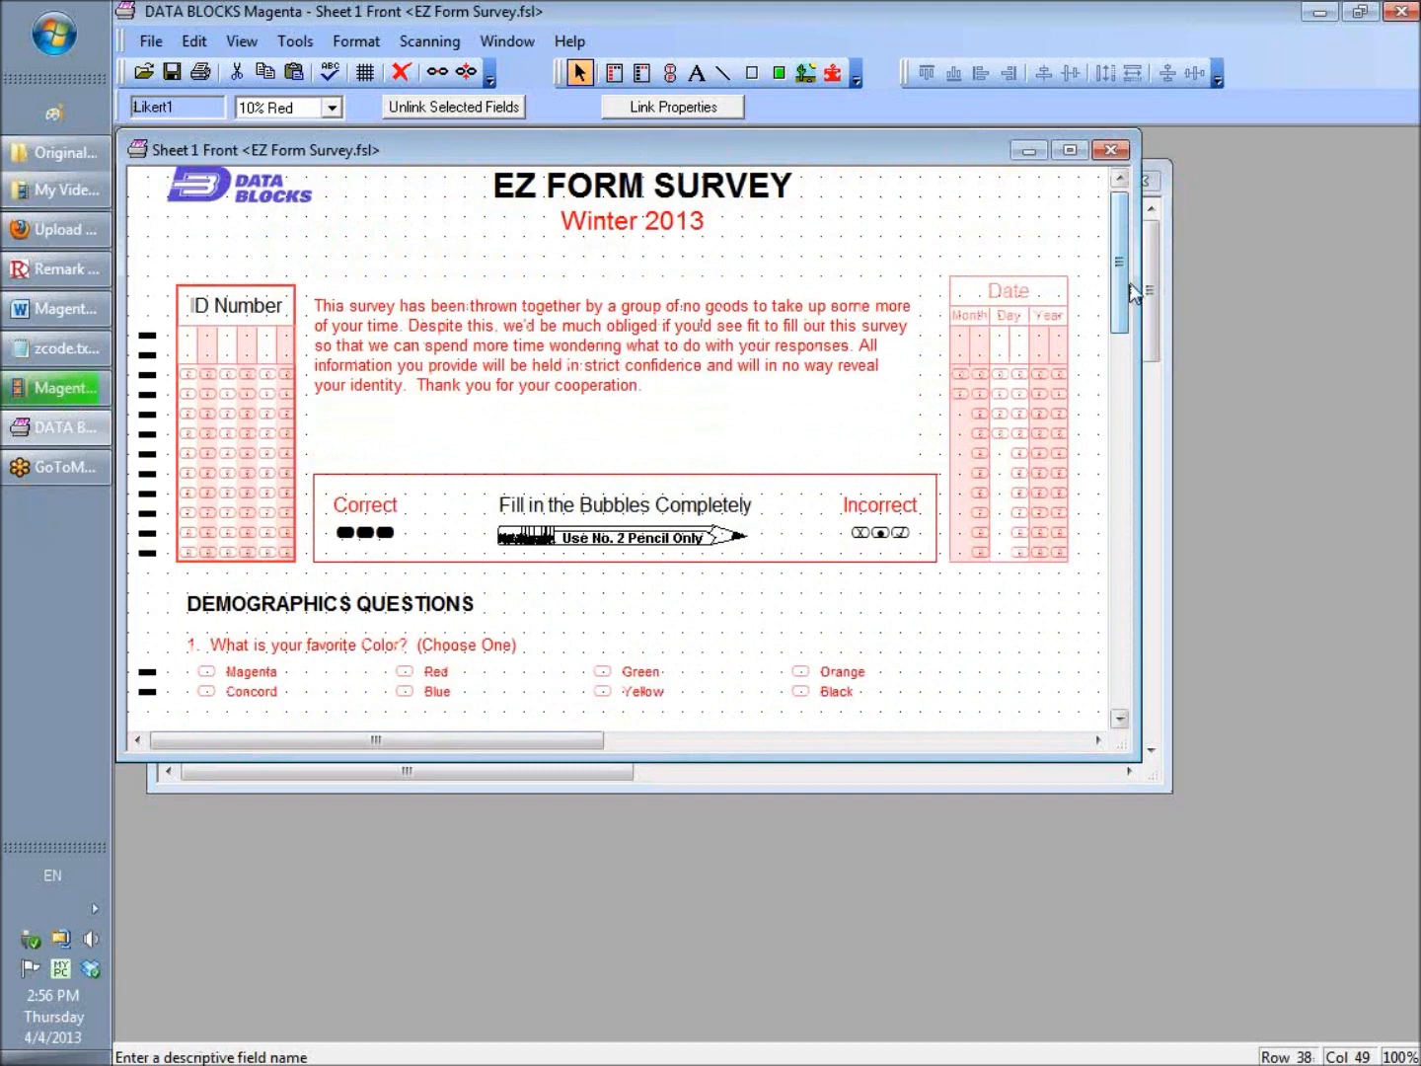
{"action": "left_click", "coordinate": [235, 401]}
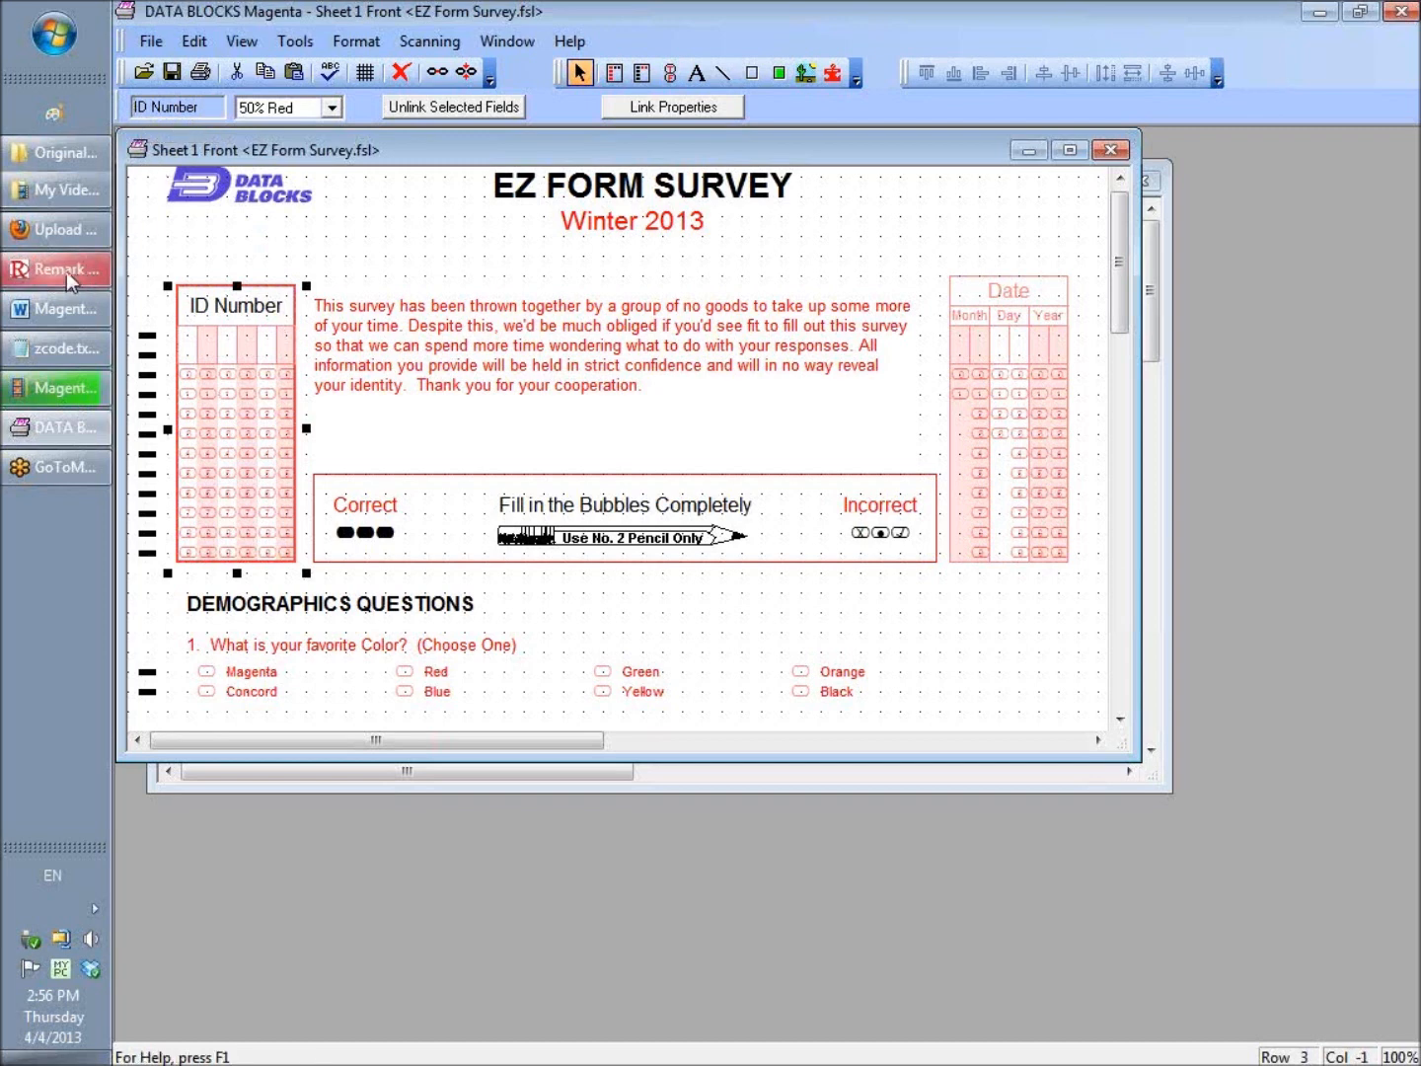
Step: Compare the field names with the columns in Remark Classic OMR Data Center, return to DATA BLOCKS Magenta, and select the Date grid
{"action": "mouse_move", "coordinate": [46, 266]}
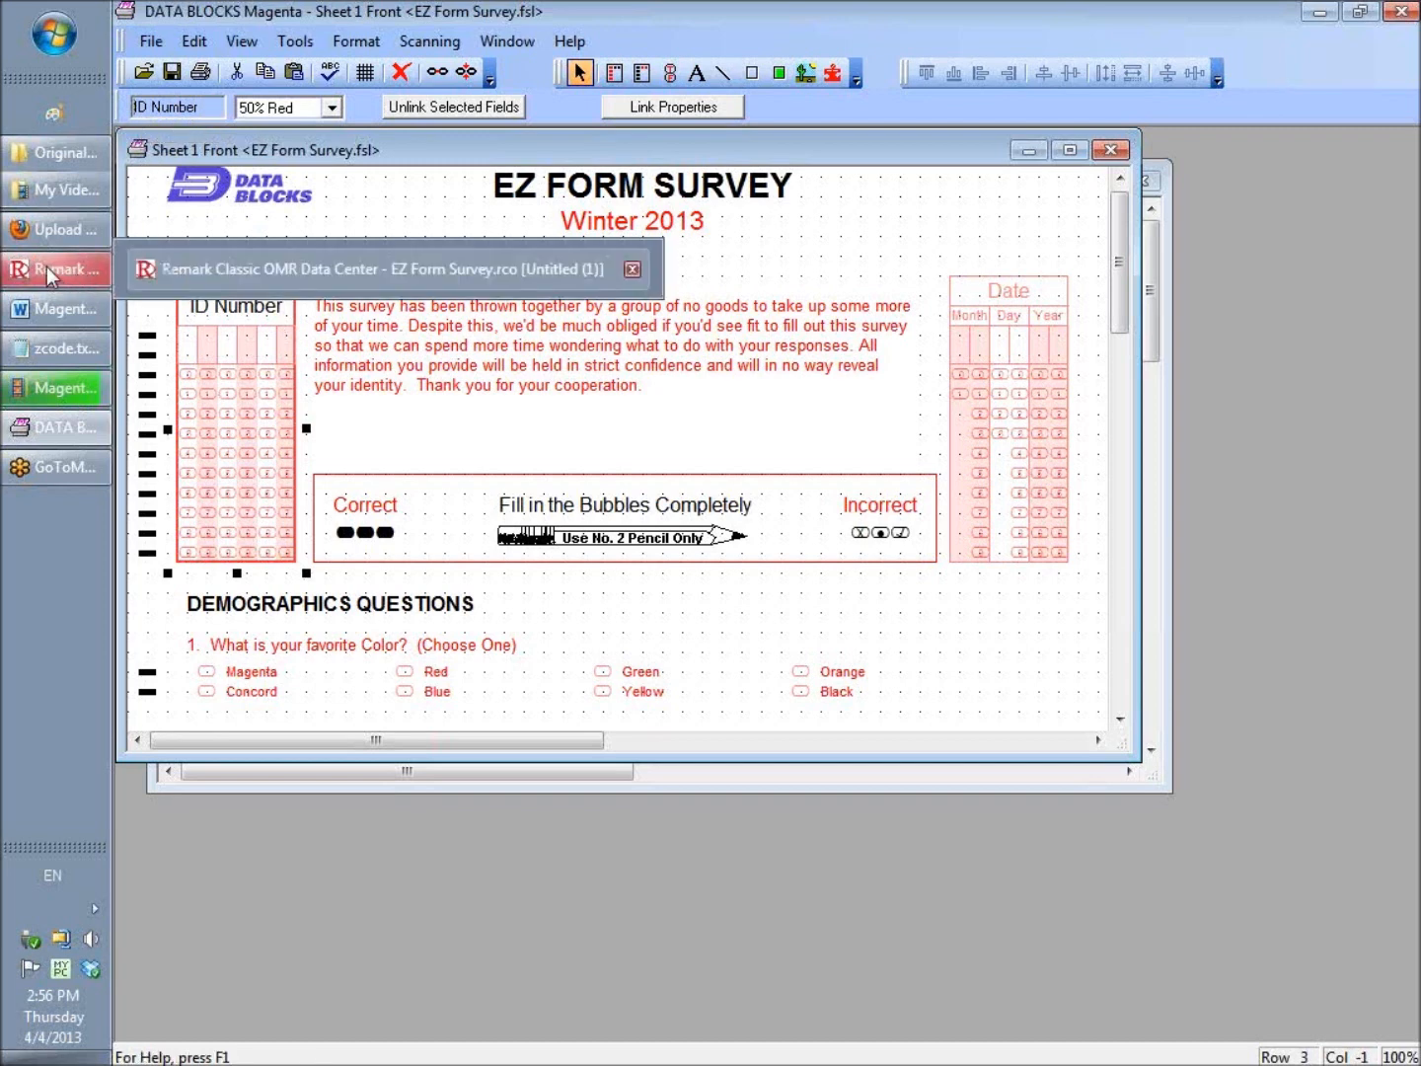
{"action": "left_click", "coordinate": [46, 267]}
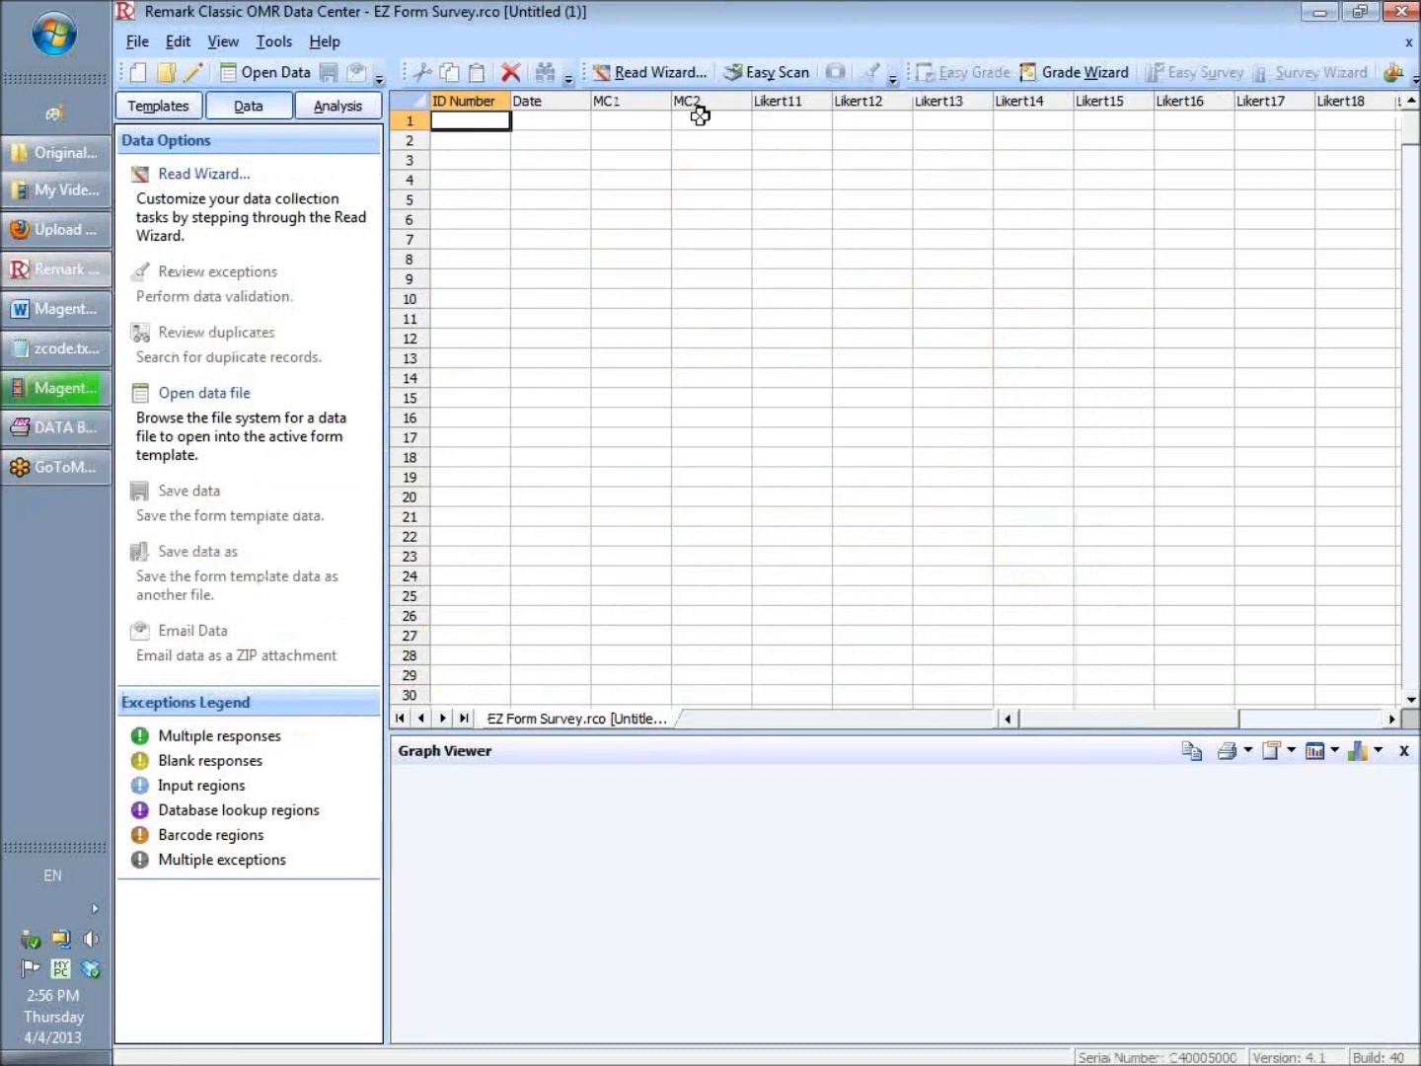
{"action": "left_click", "coordinate": [1323, 12]}
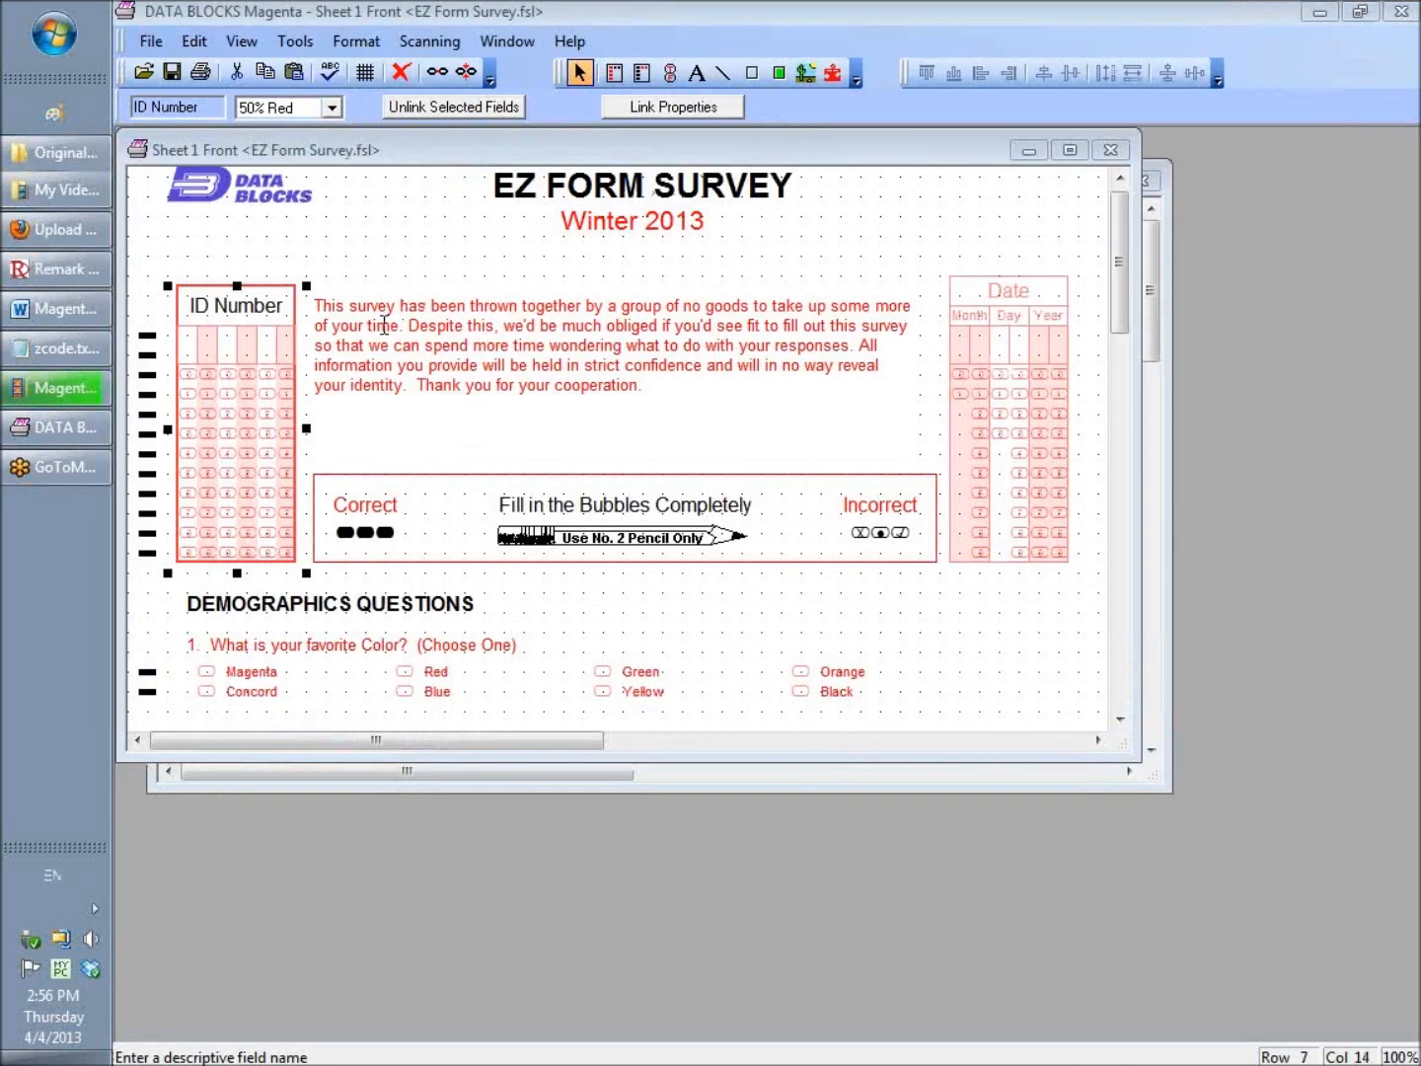
{"action": "left_click", "coordinate": [993, 381]}
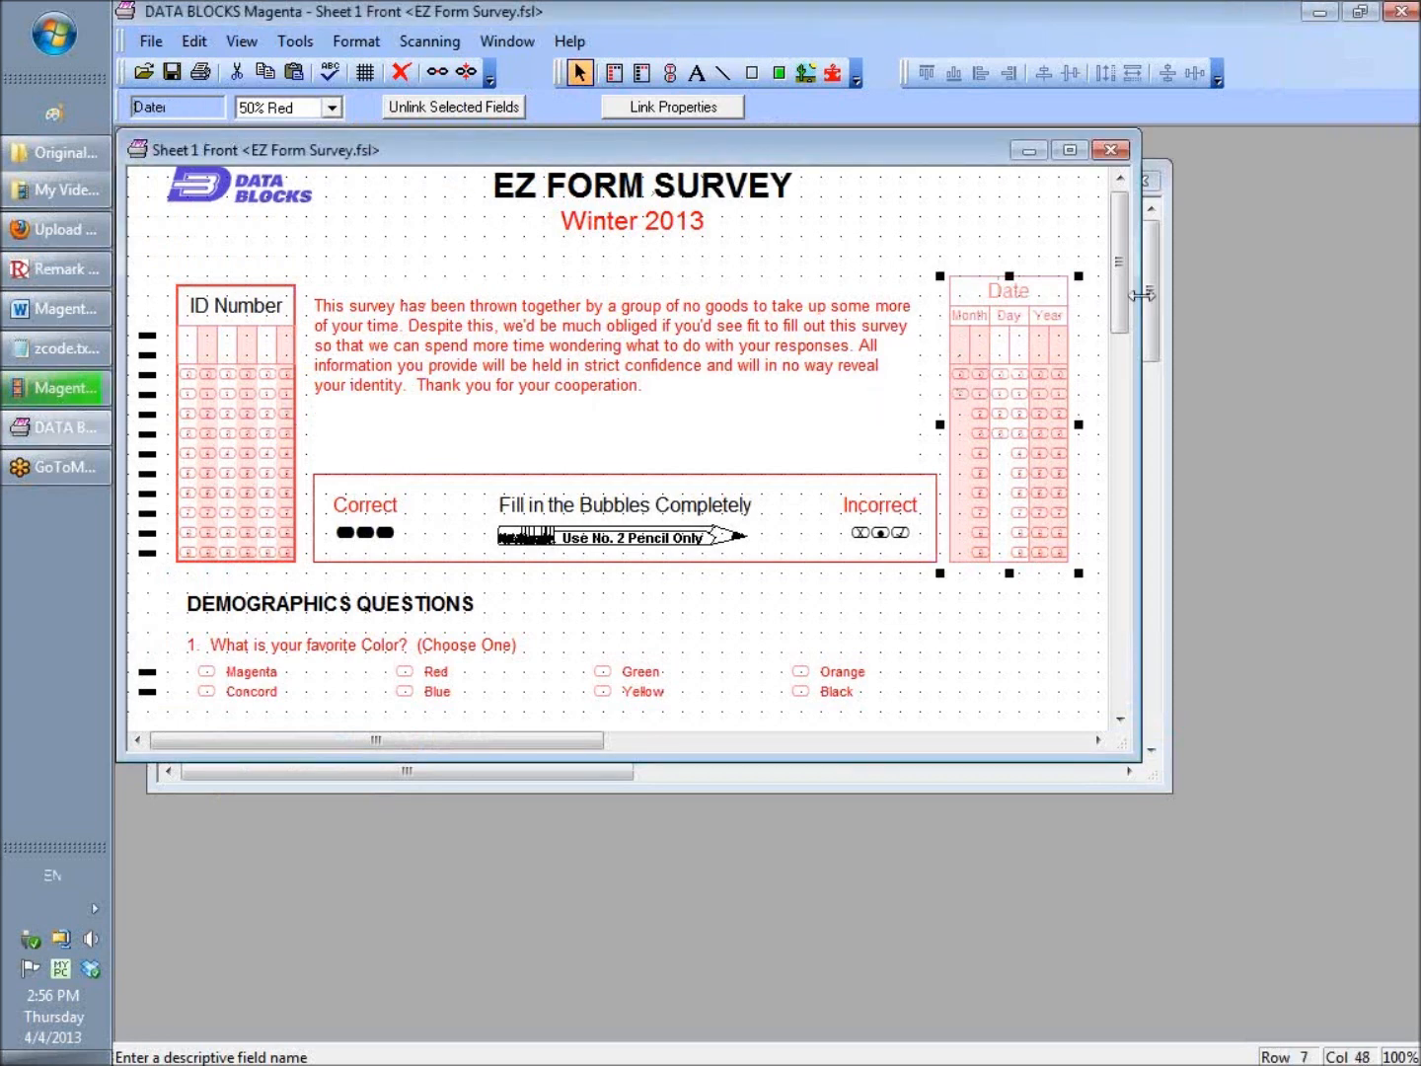
Step: Rename the linked fields of questions 1 and 2 on Sheet 1 Front as MC
{"action": "left_click_drag", "start_coordinate": [1120, 263], "coordinate": [1104, 358]}
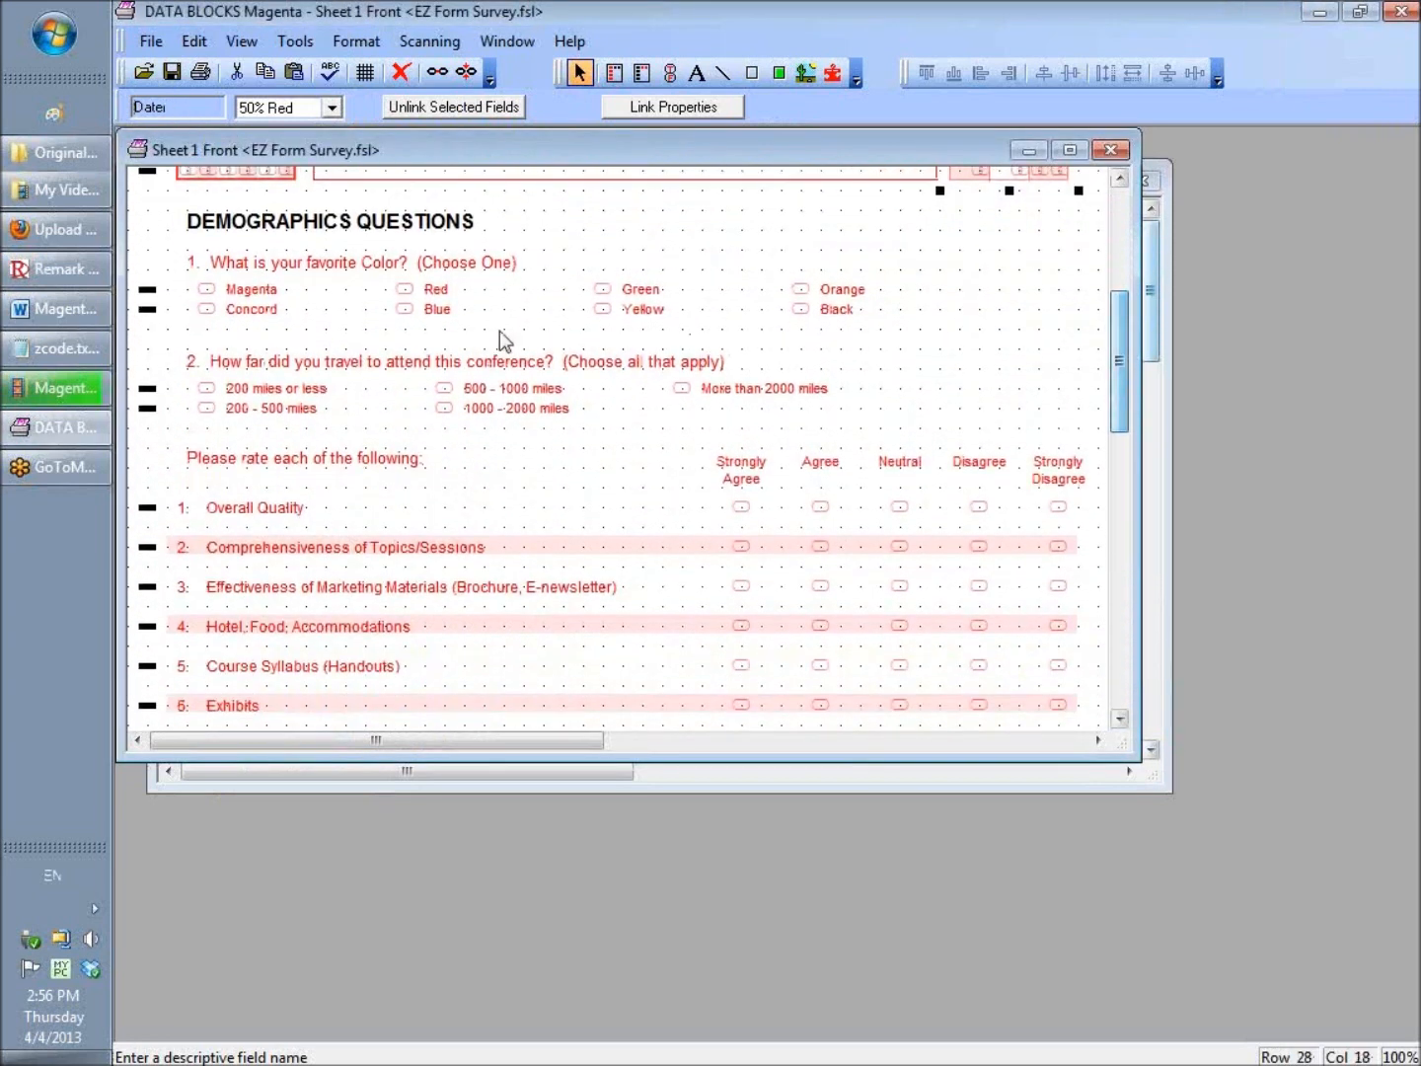
{"action": "left_click", "coordinate": [408, 289]}
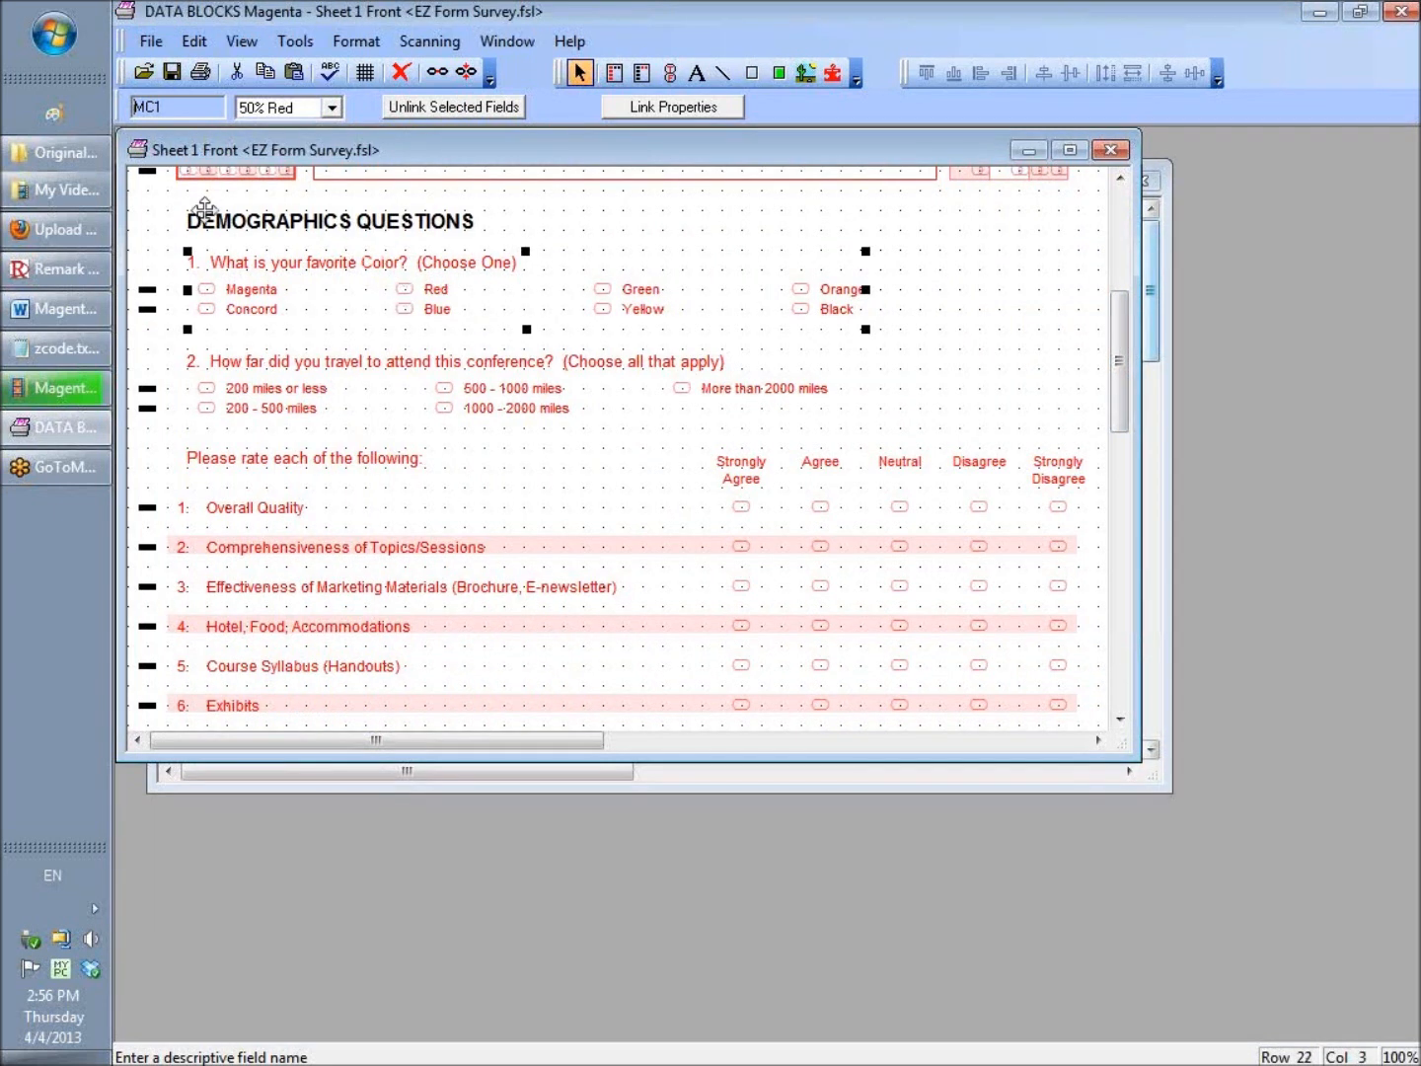
{"action": "left_click", "coordinate": [200, 106]}
{"action": "left_click", "coordinate": [232, 383]}
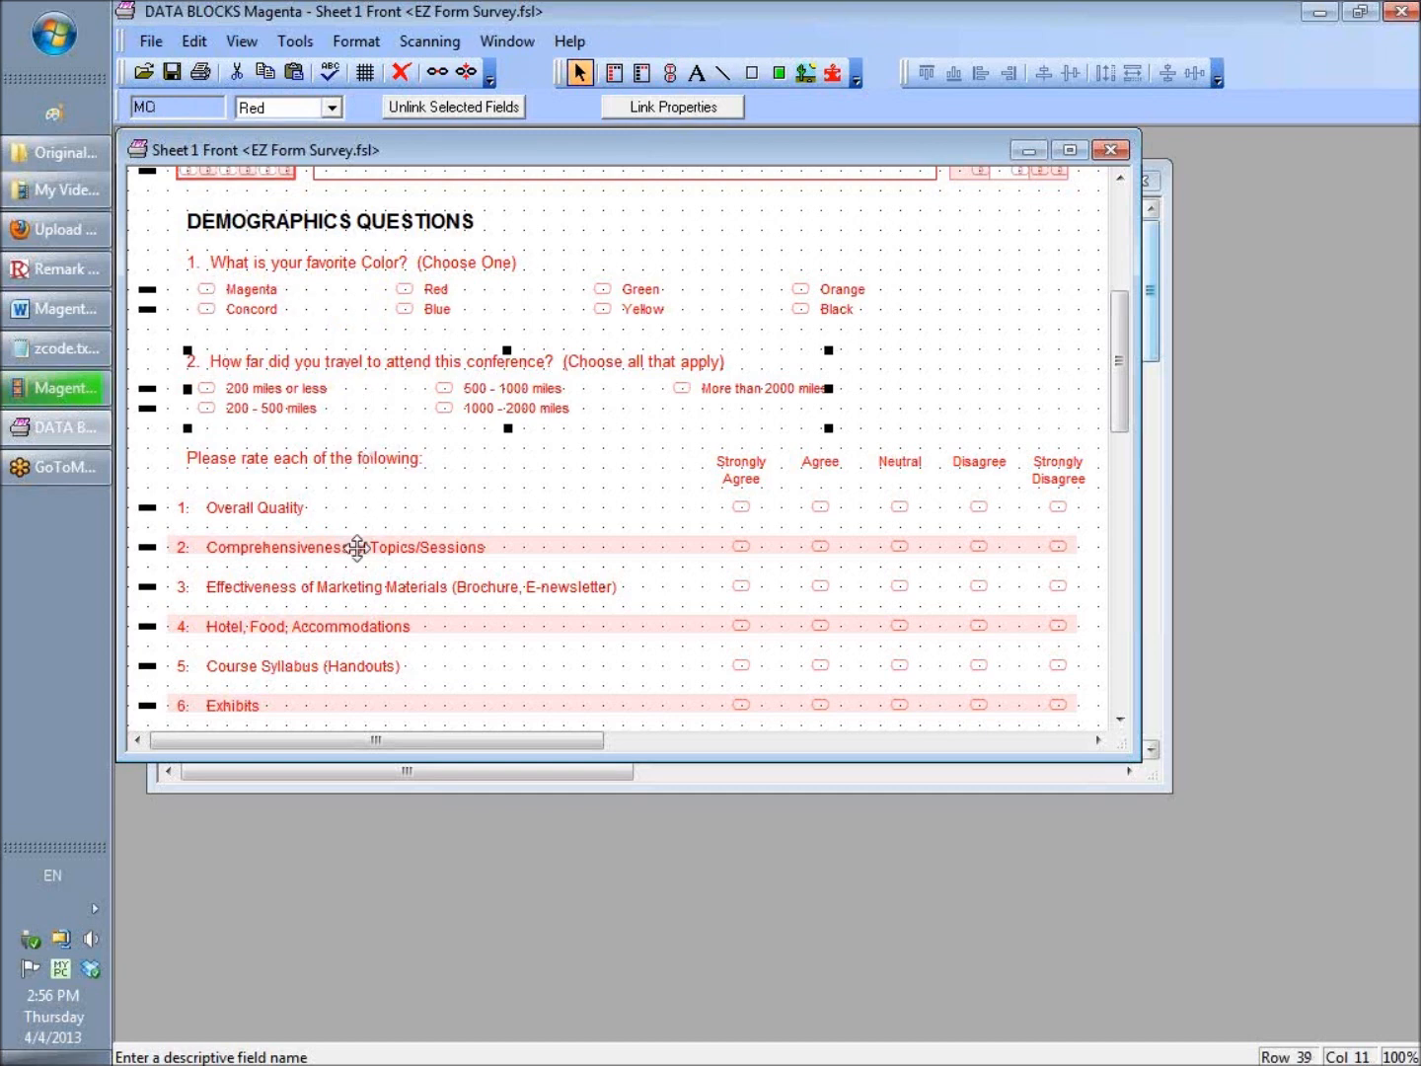
Step: Rename the rating block's linked field on Sheet 1 Front as Likert
{"action": "left_click", "coordinate": [329, 467]}
{"action": "left_click", "coordinate": [187, 112]}
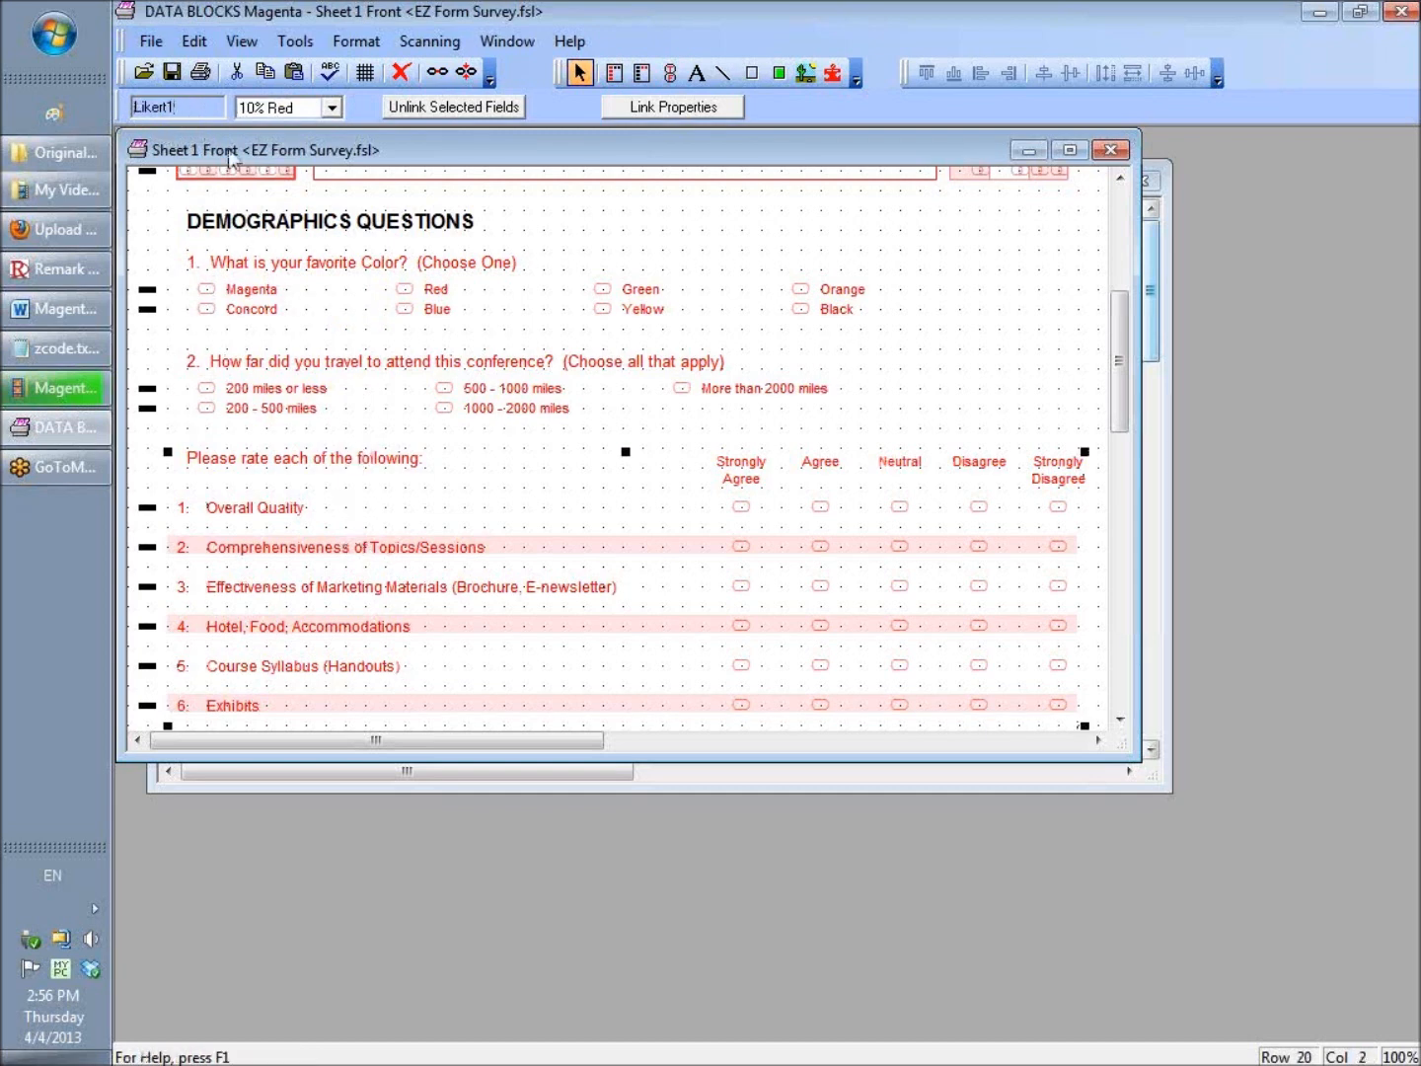
{"action": "key", "text": "BackSpace"}
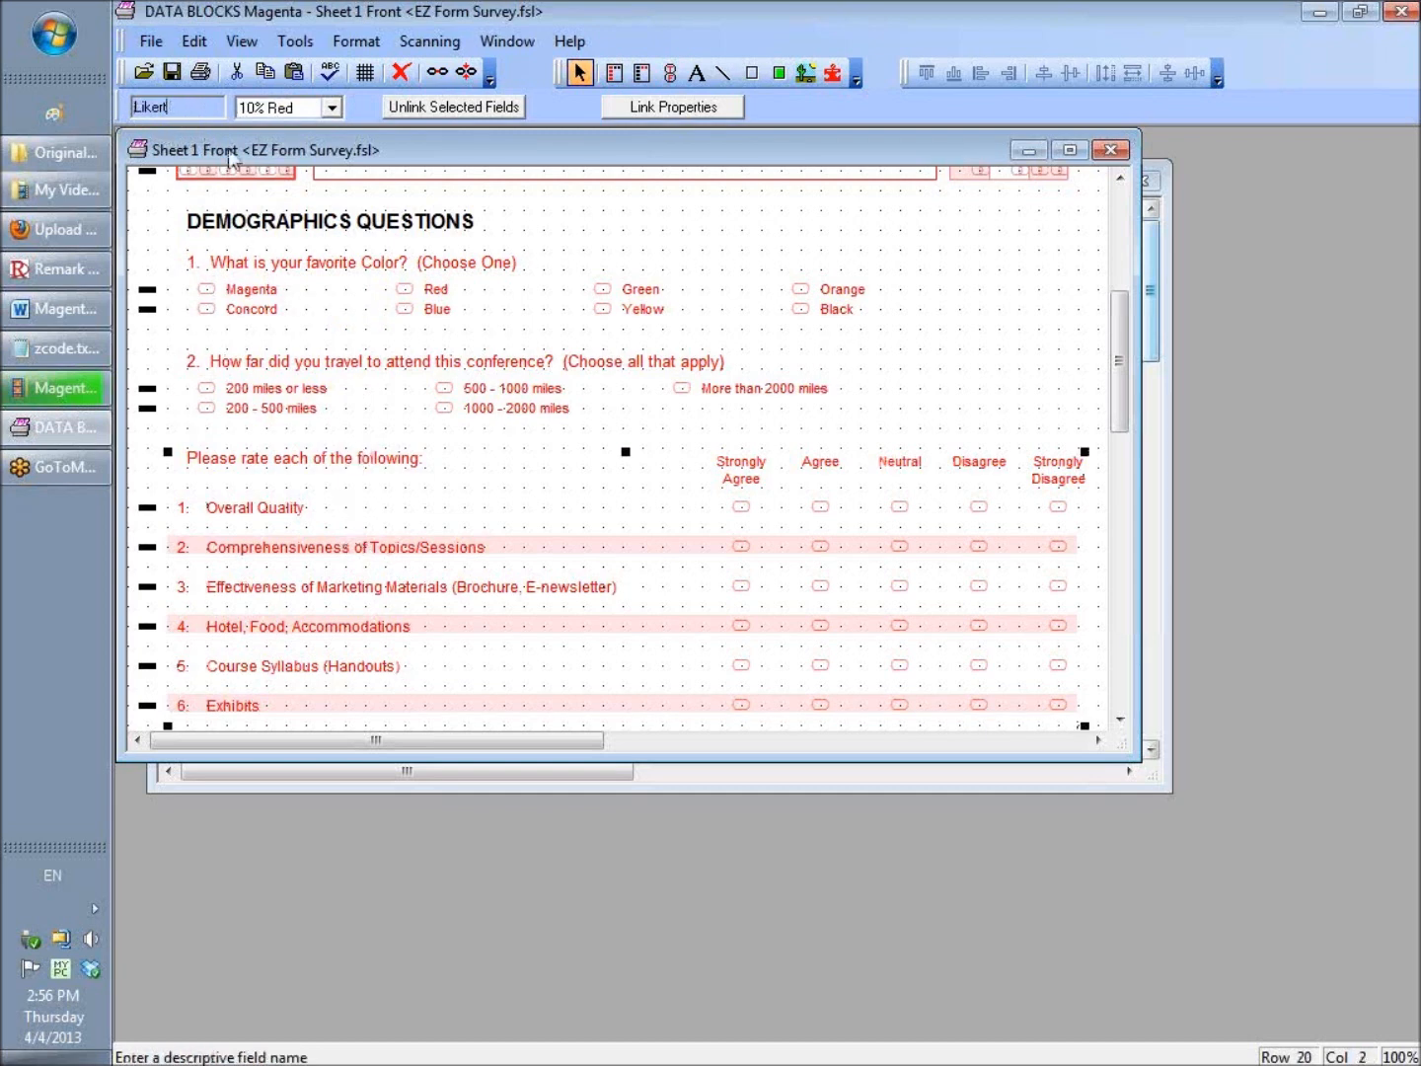
Step: On Sheet 1 Back, rename the field of rating statements 14 to 16 as Likert and the question 3 field as MC
{"action": "left_click", "coordinate": [547, 775]}
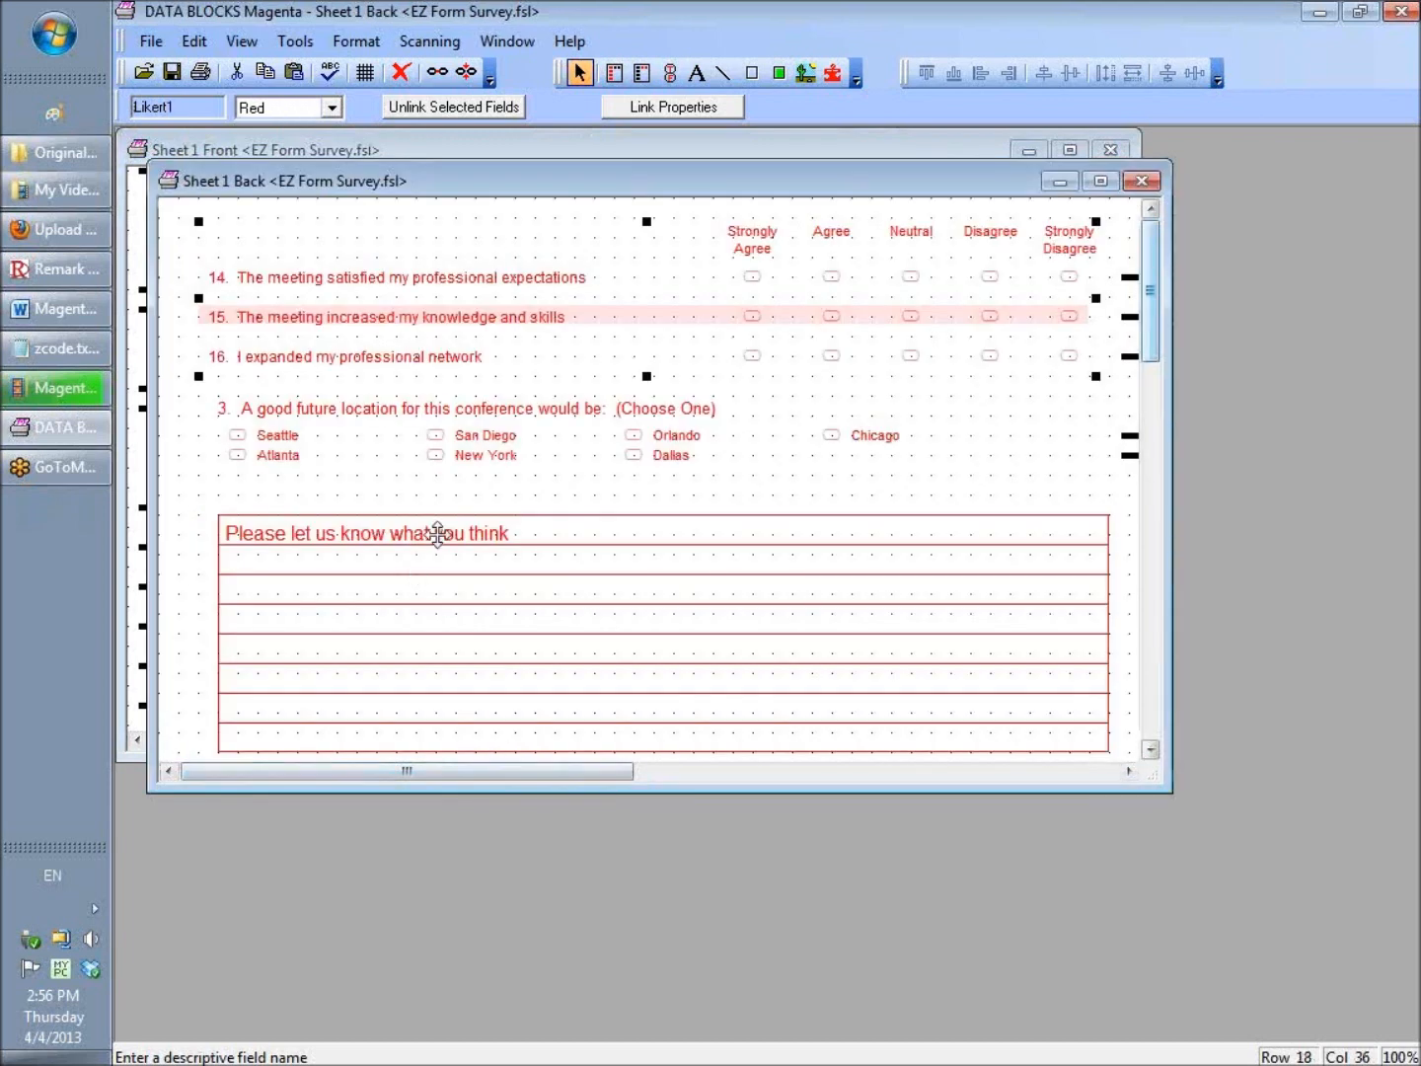
{"action": "left_click", "coordinate": [504, 390]}
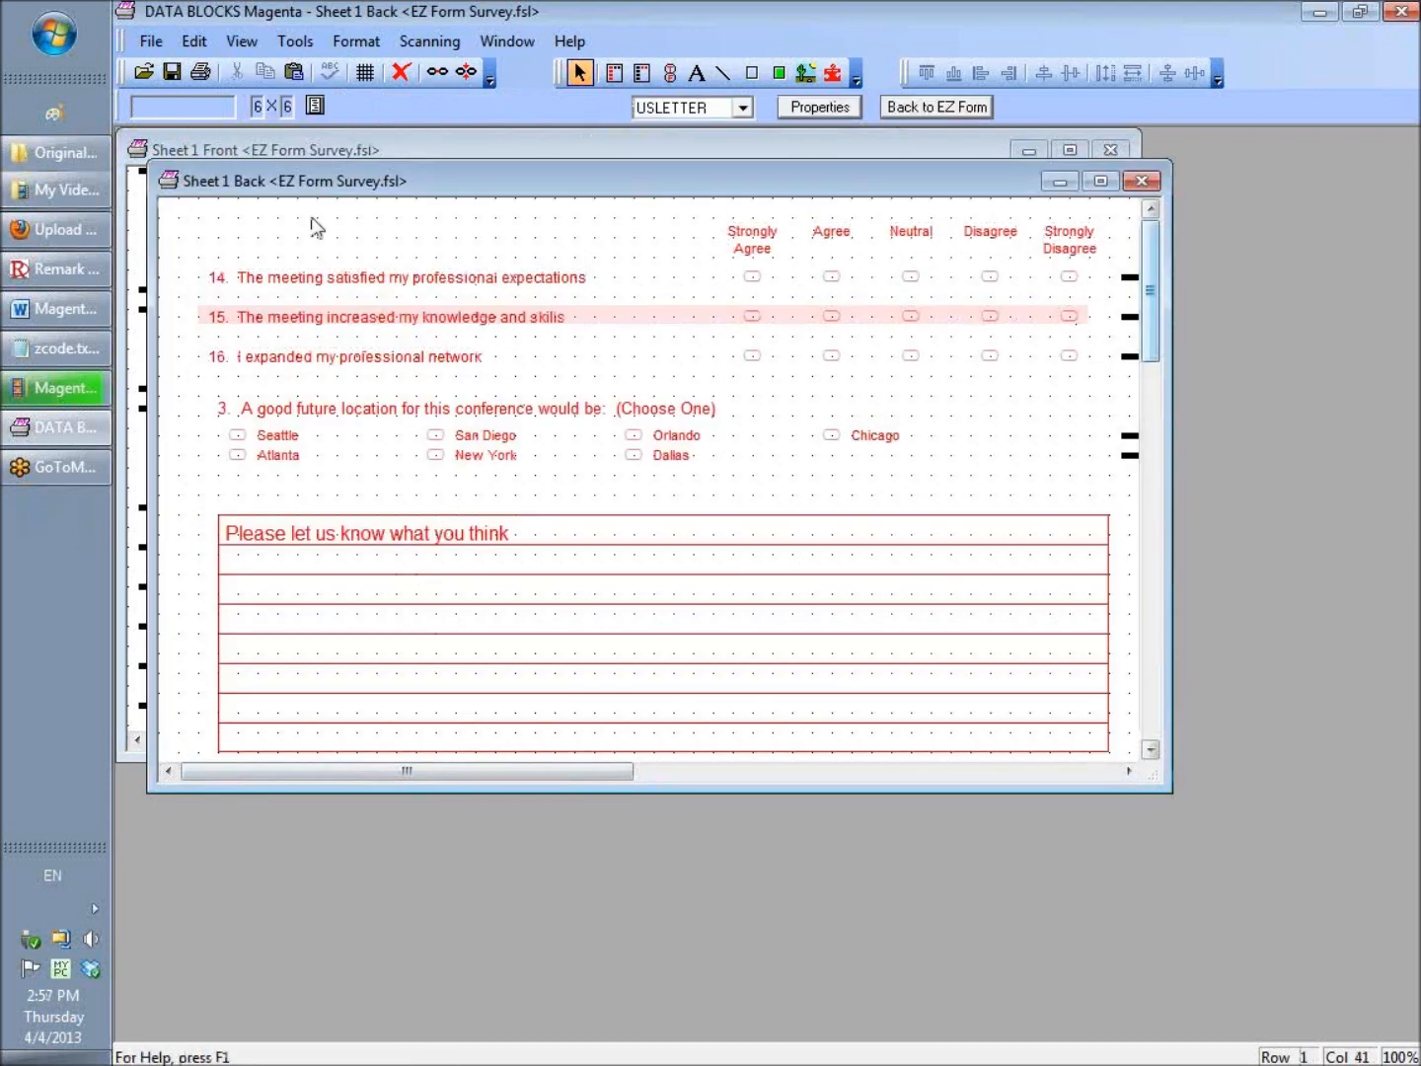
{"action": "left_click", "coordinate": [850, 278]}
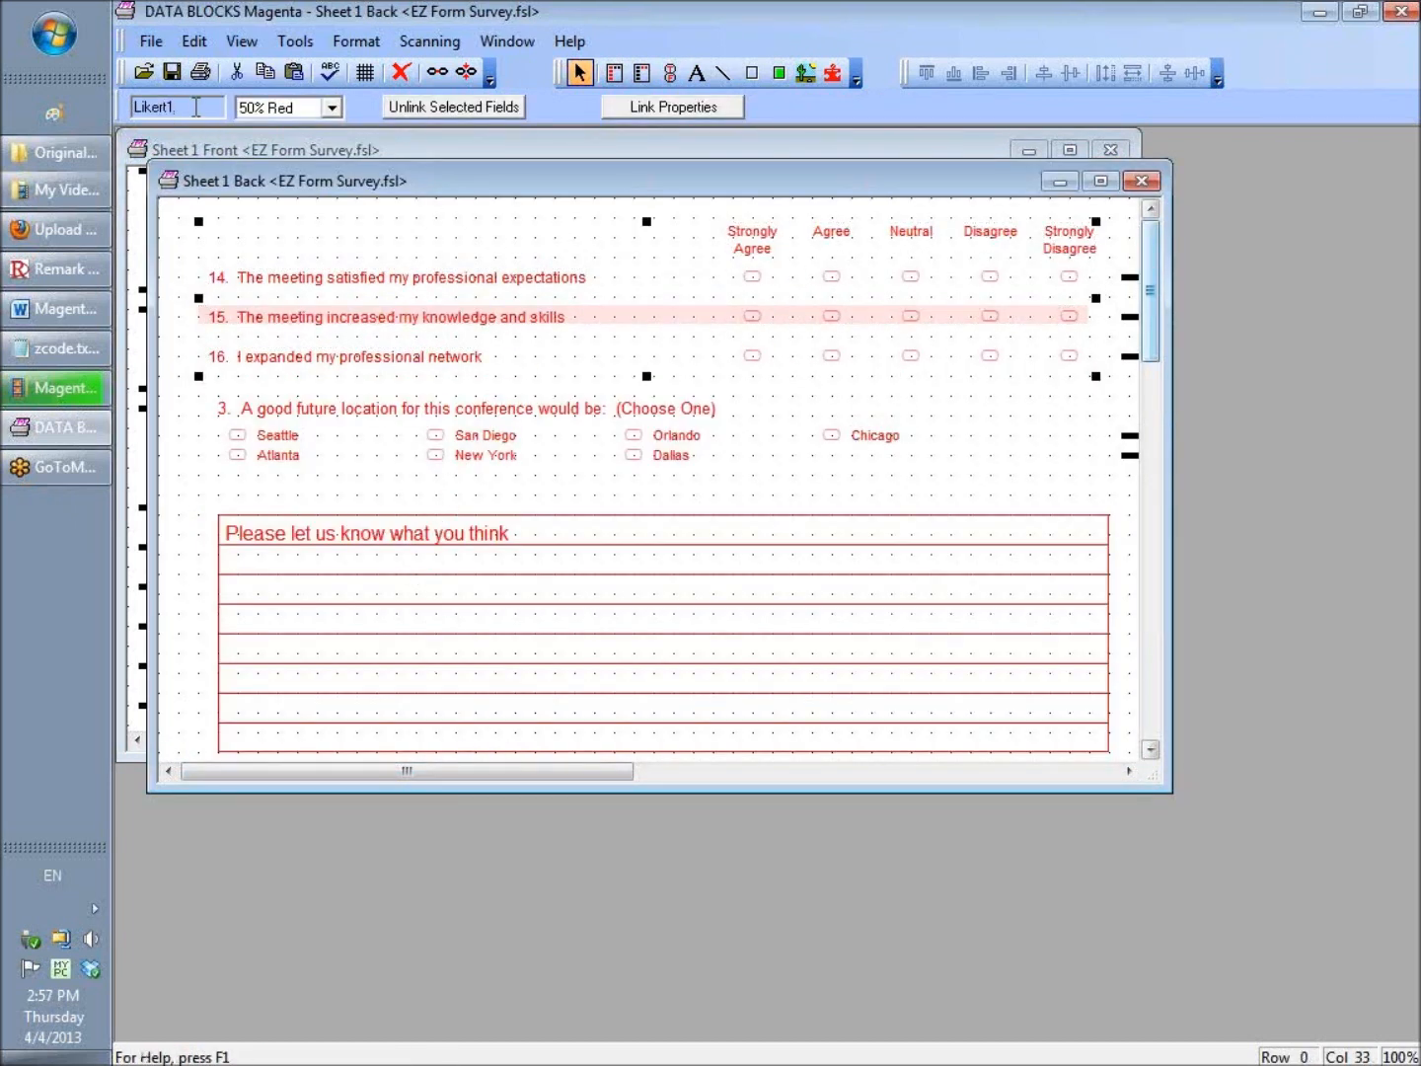
{"action": "left_click", "coordinate": [277, 435]}
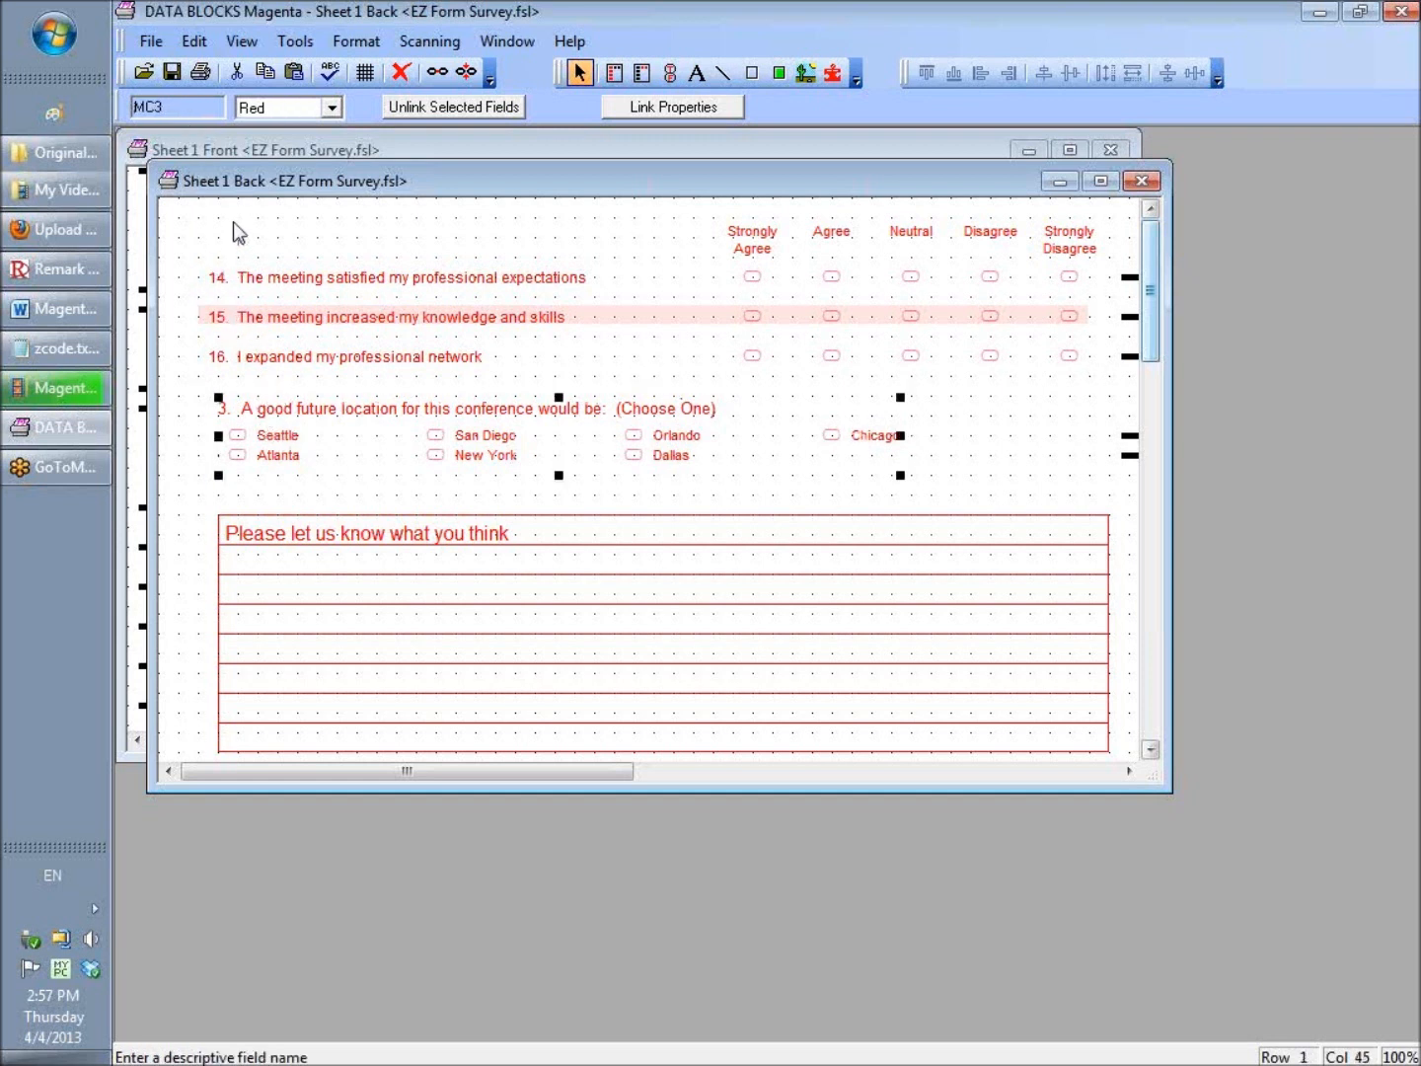
{"action": "left_click", "coordinate": [207, 105]}
{"action": "key", "text": "BackSpace"}
{"action": "left_click", "coordinate": [422, 314]}
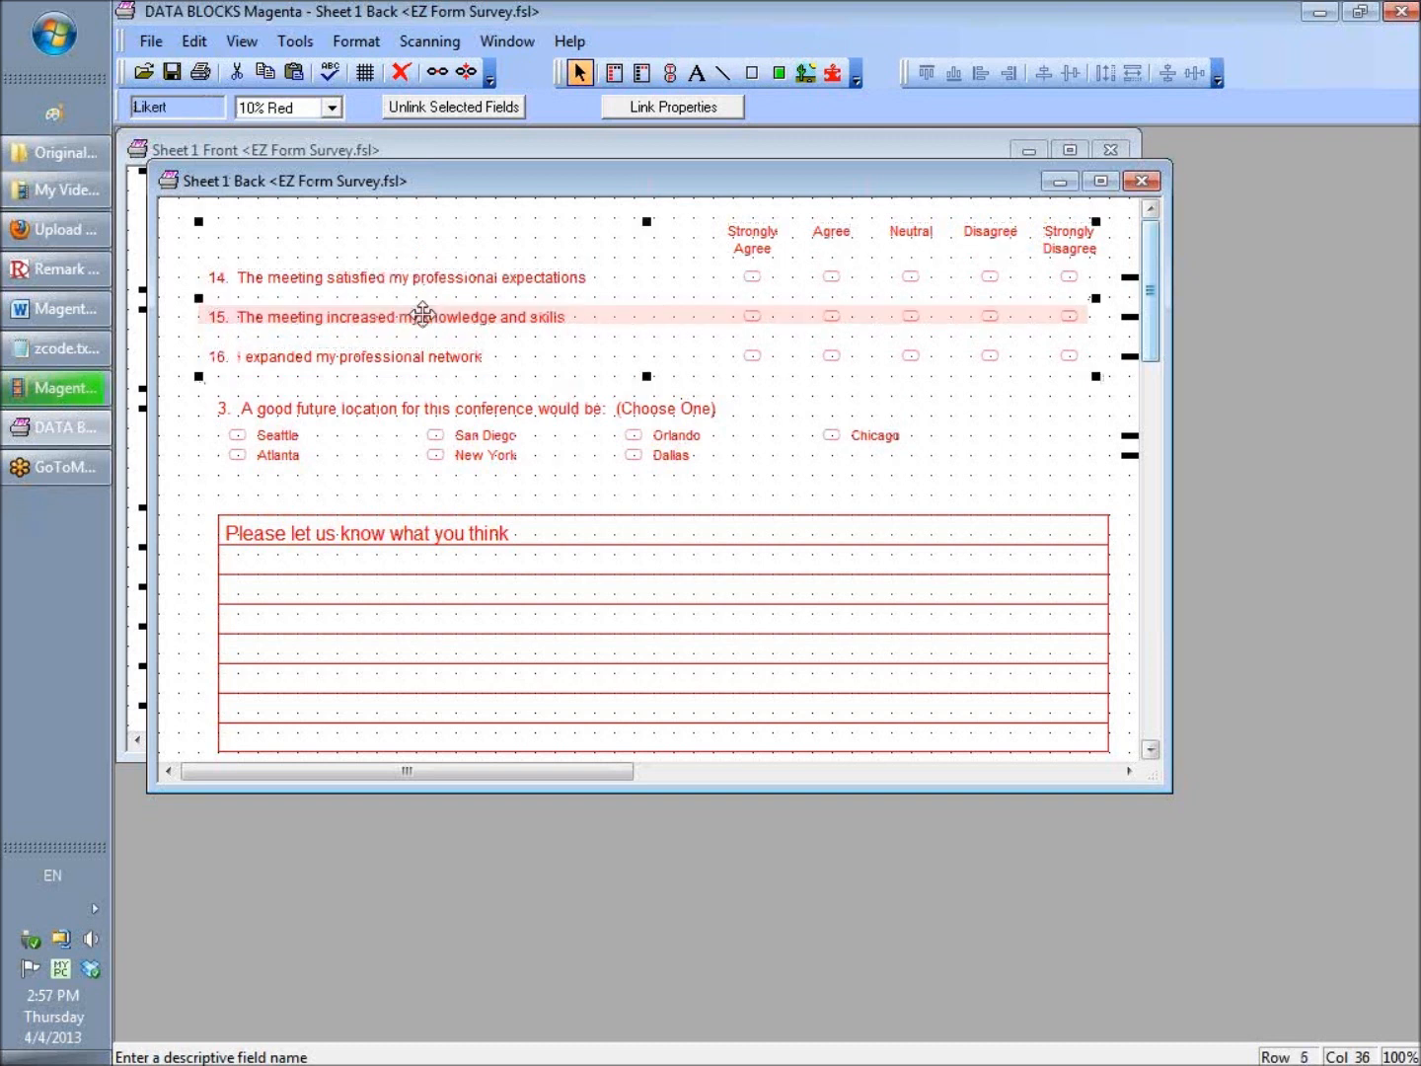
Step: Return to Sheet 1 Front, select the rating block to check its field name, and save the form
{"action": "left_click", "coordinate": [506, 147]}
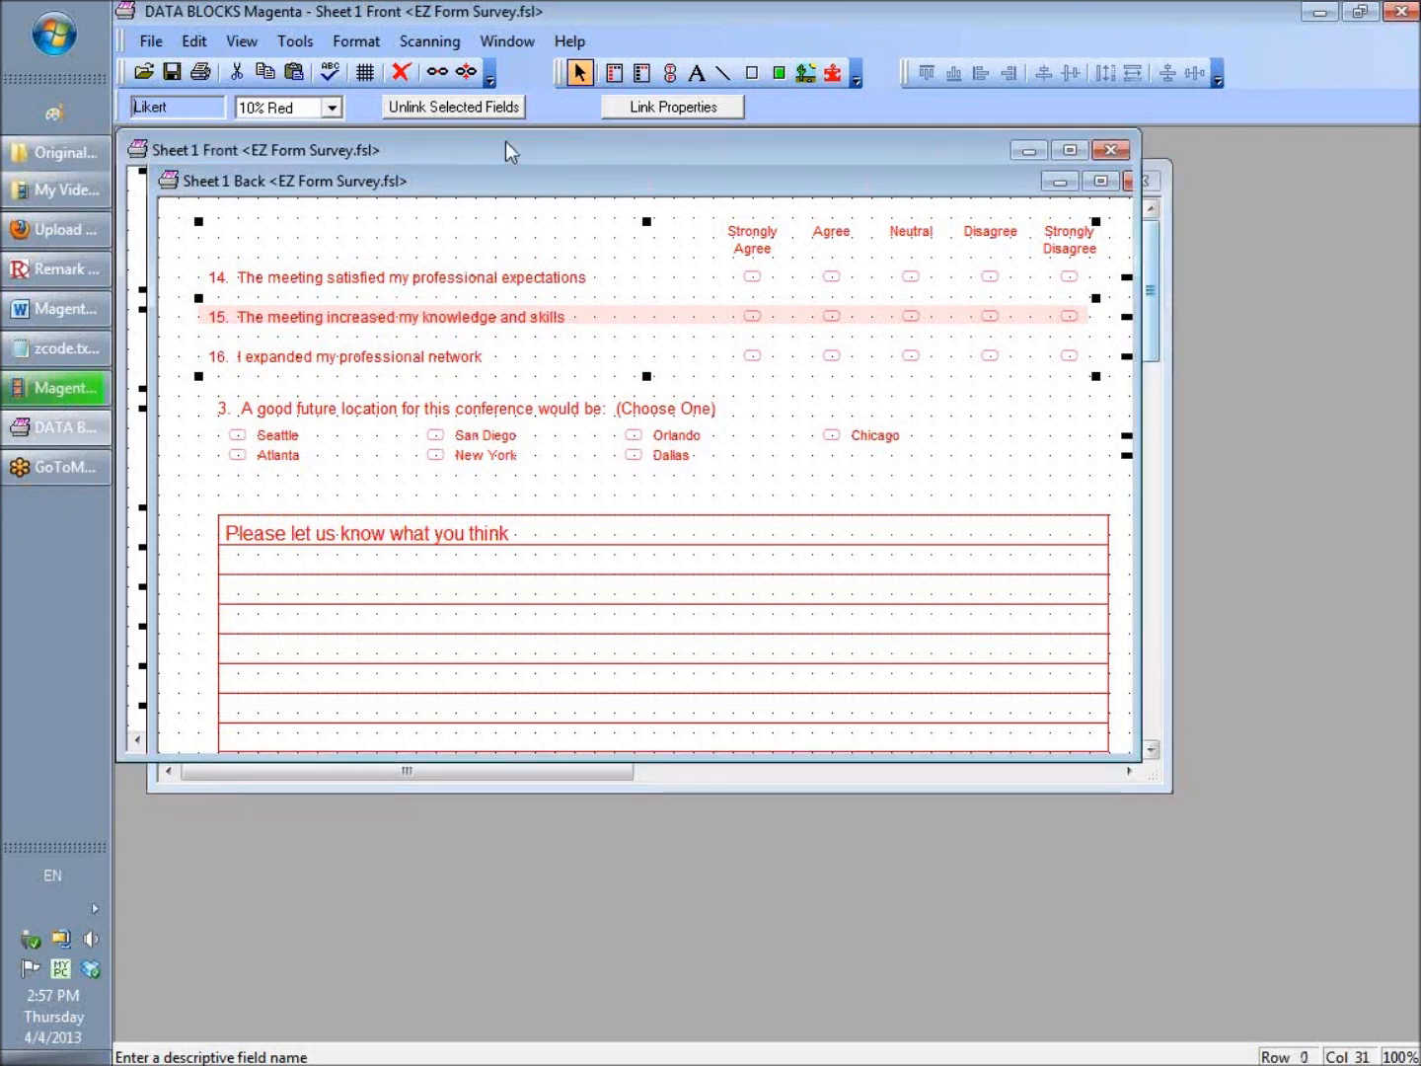
{"action": "left_click", "coordinate": [375, 600]}
{"action": "left_click", "coordinate": [363, 582]}
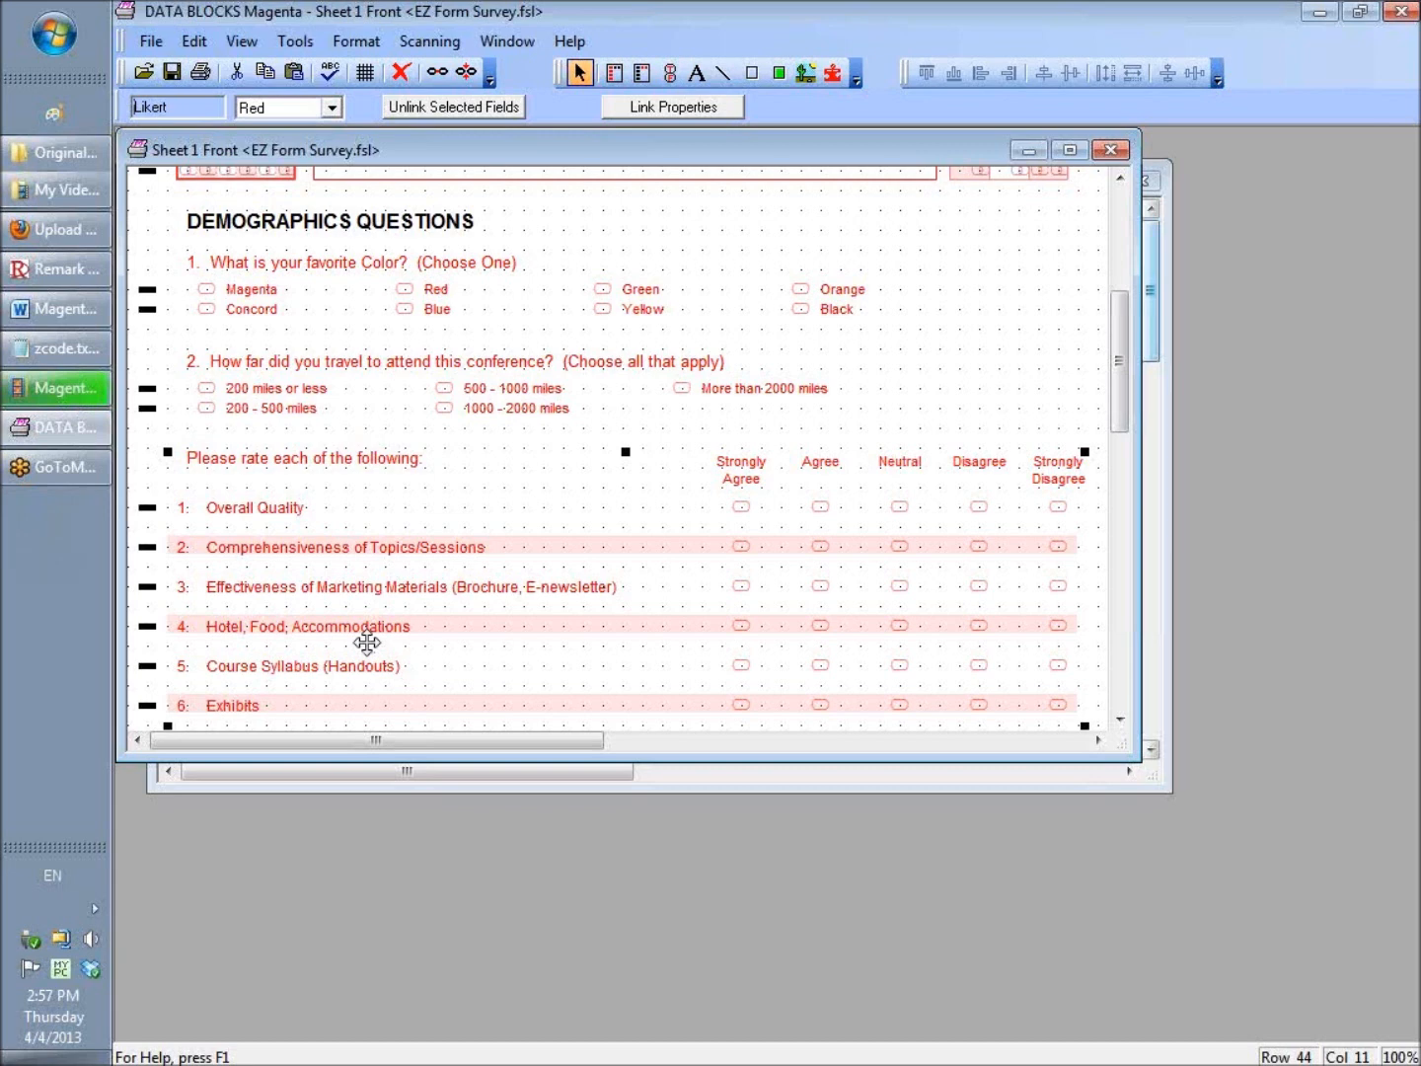
{"action": "left_click", "coordinate": [170, 72]}
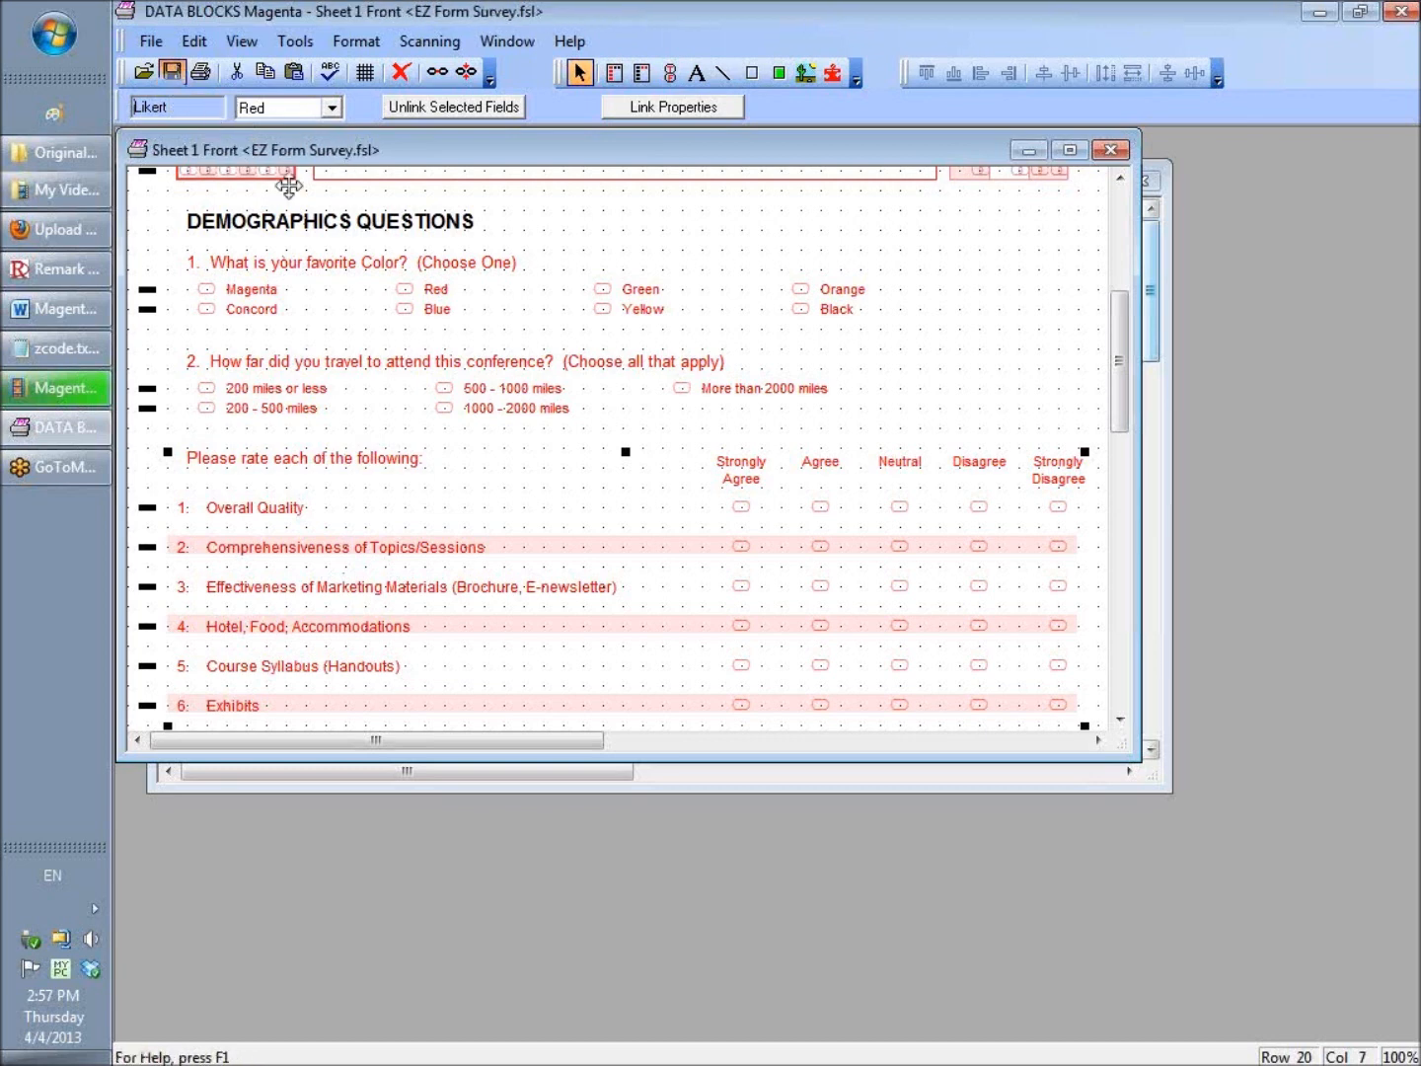
Step: Try moving the Likert field ahead of the first MC field in Sheet 1 Front's order of output fields
{"action": "left_click", "coordinate": [569, 776]}
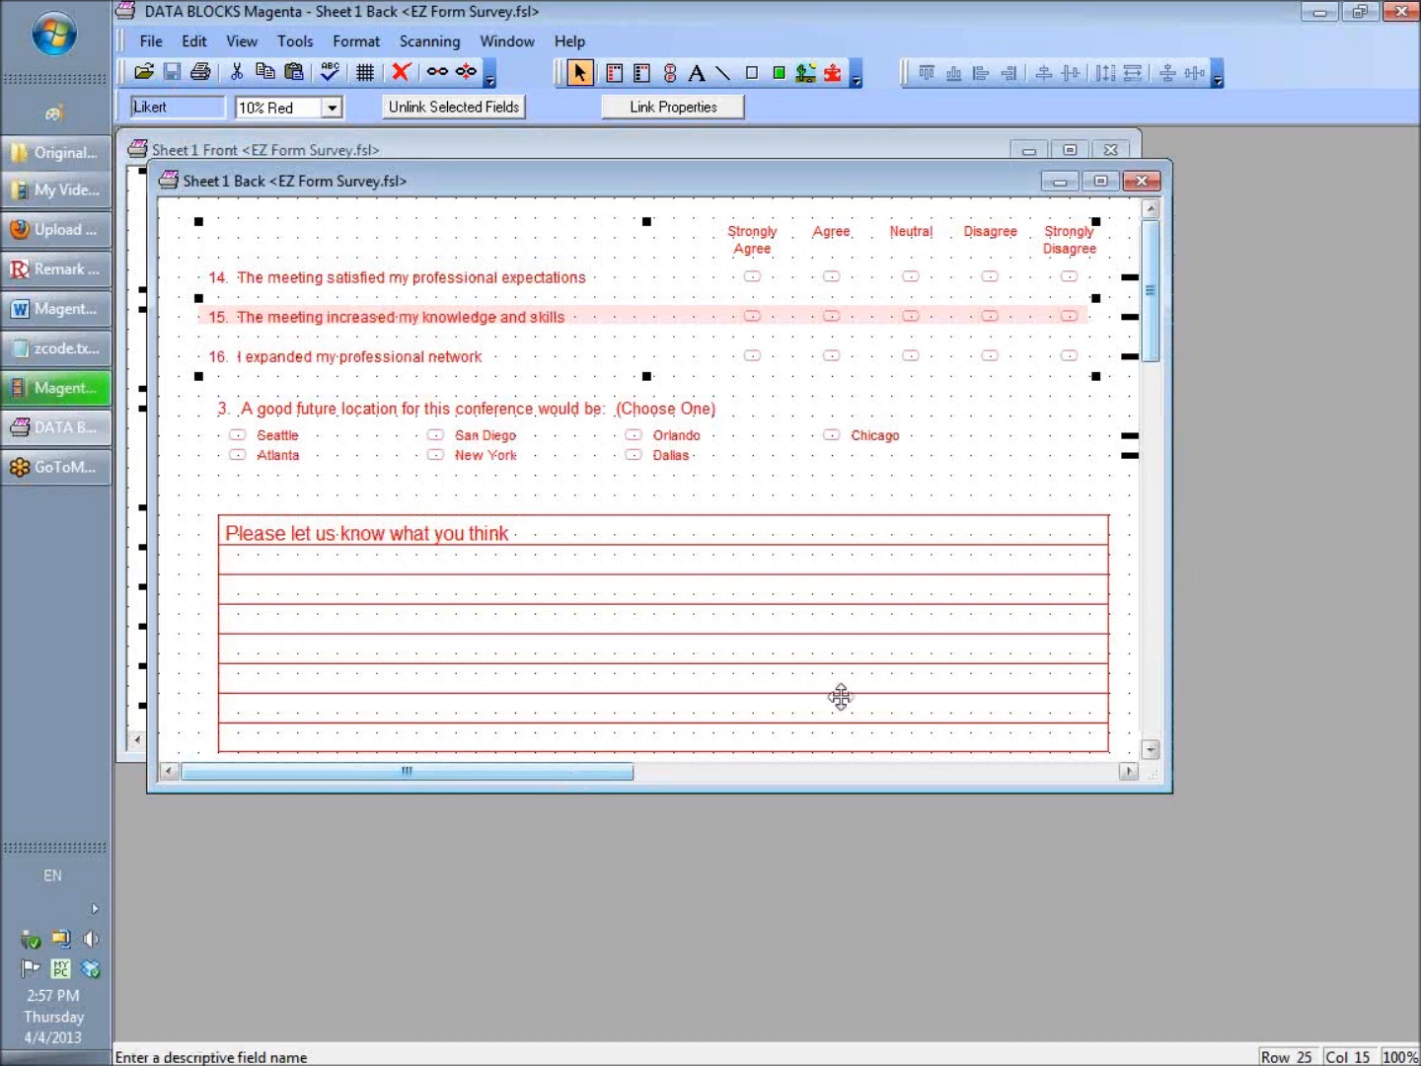
{"action": "mouse_move", "coordinate": [1156, 315]}
{"action": "left_mouse_down"}
{"action": "mouse_move", "coordinate": [1156, 365]}
{"action": "mouse_move", "coordinate": [1156, 321]}
{"action": "left_mouse_up"}
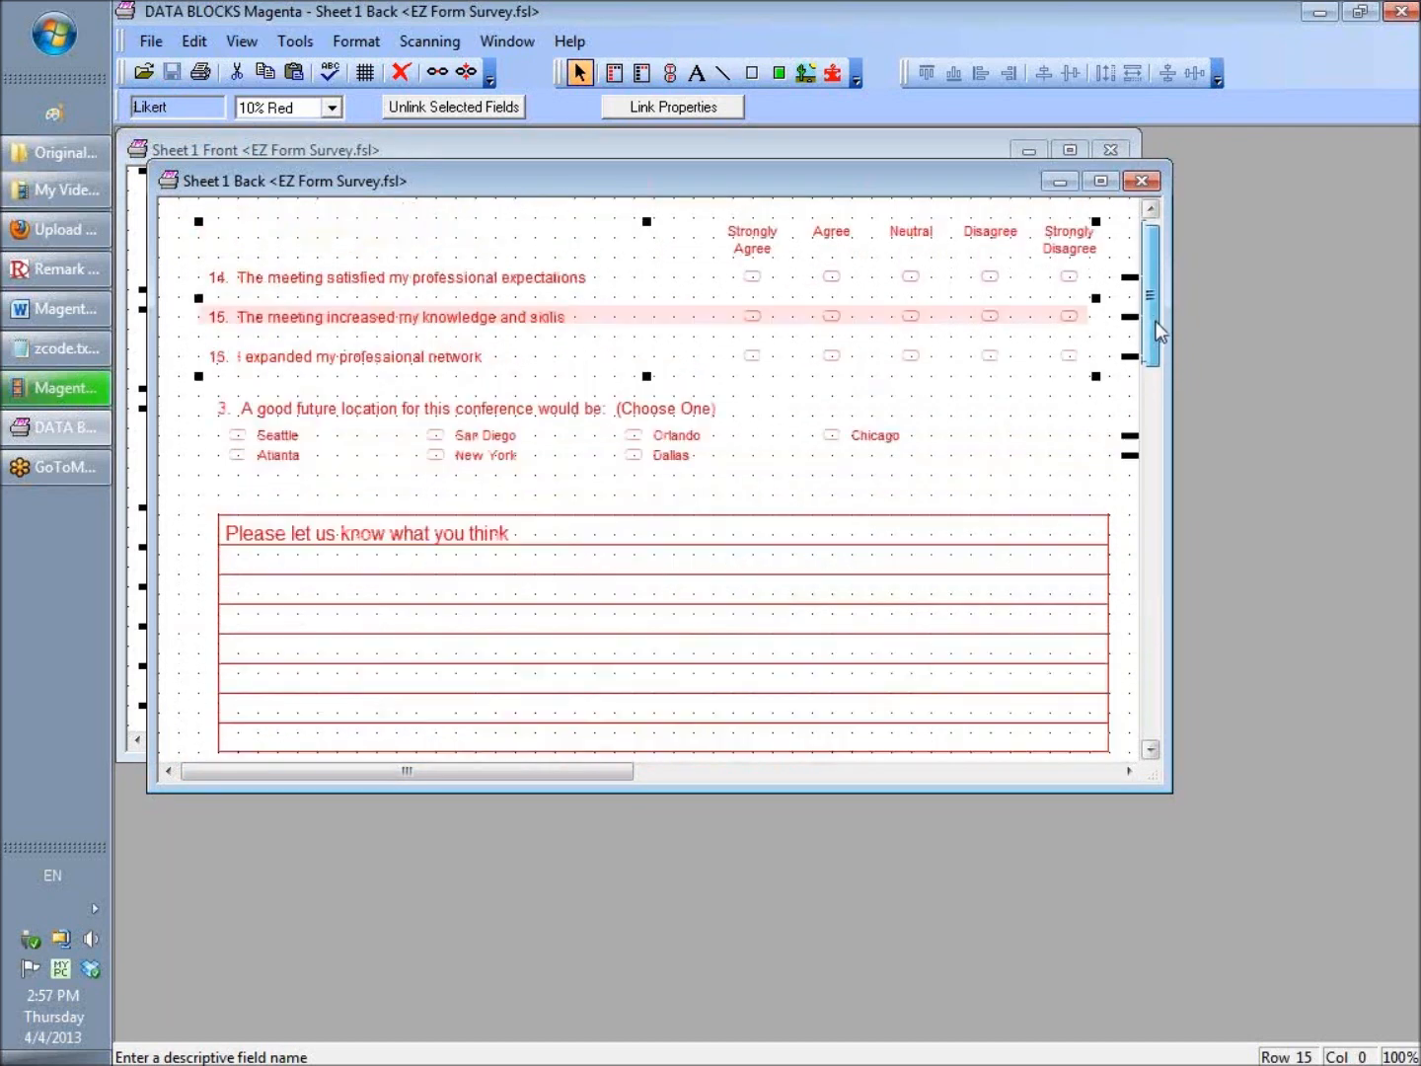
{"action": "left_click", "coordinate": [742, 151]}
{"action": "left_click_drag", "start_coordinate": [1122, 339], "coordinate": [1117, 225]}
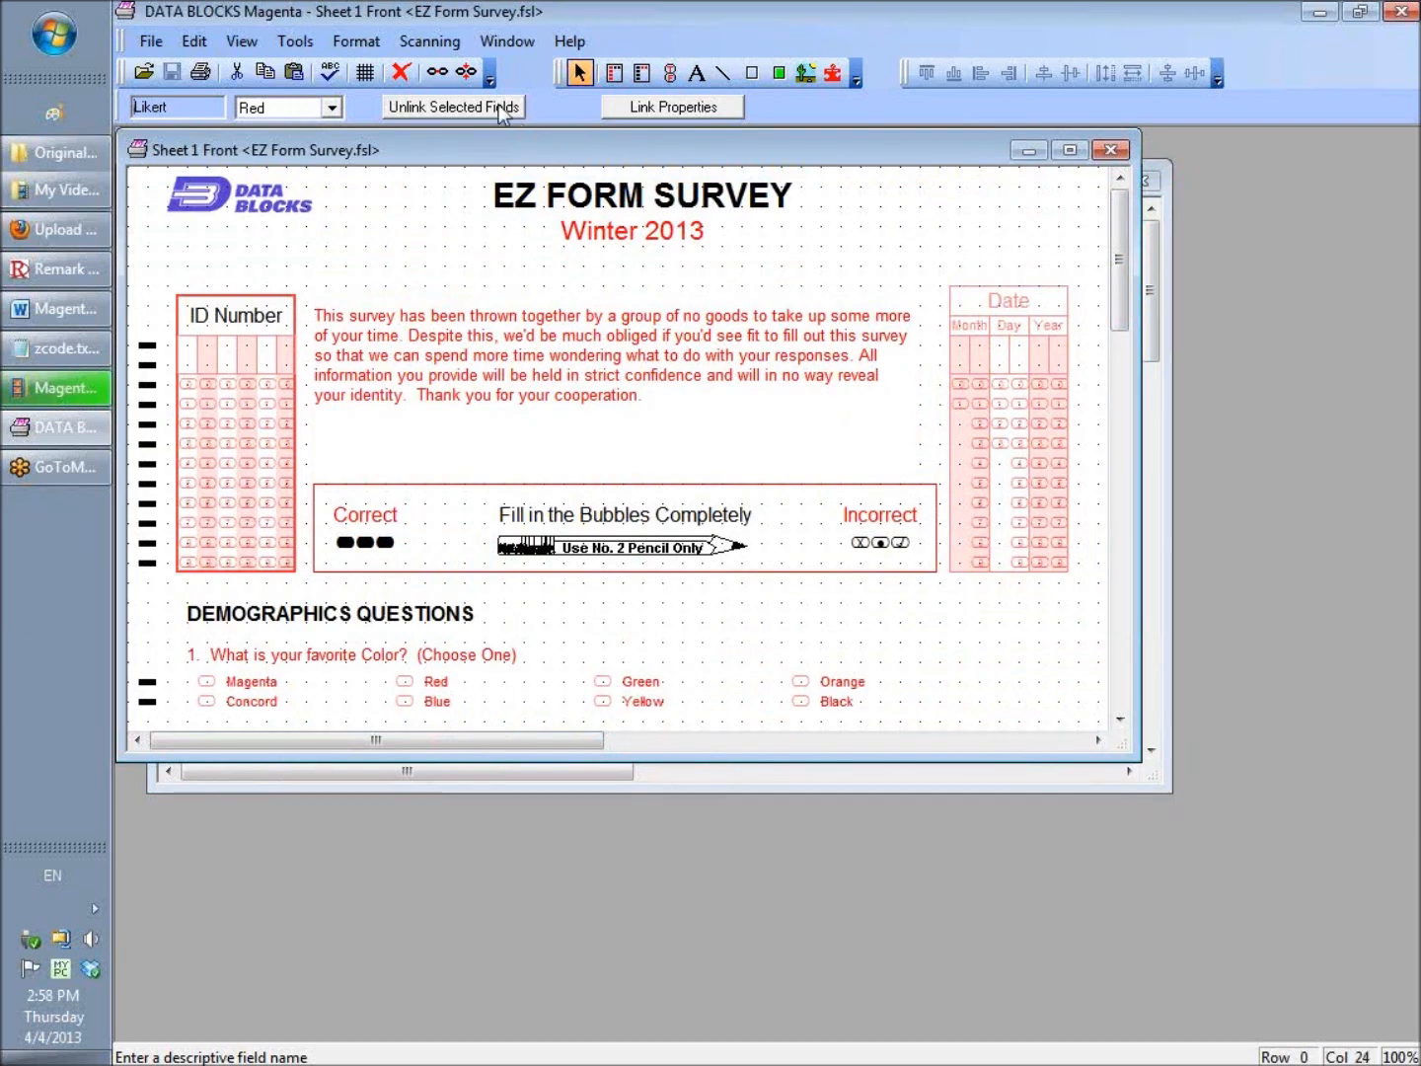
{"action": "left_click", "coordinate": [446, 49]}
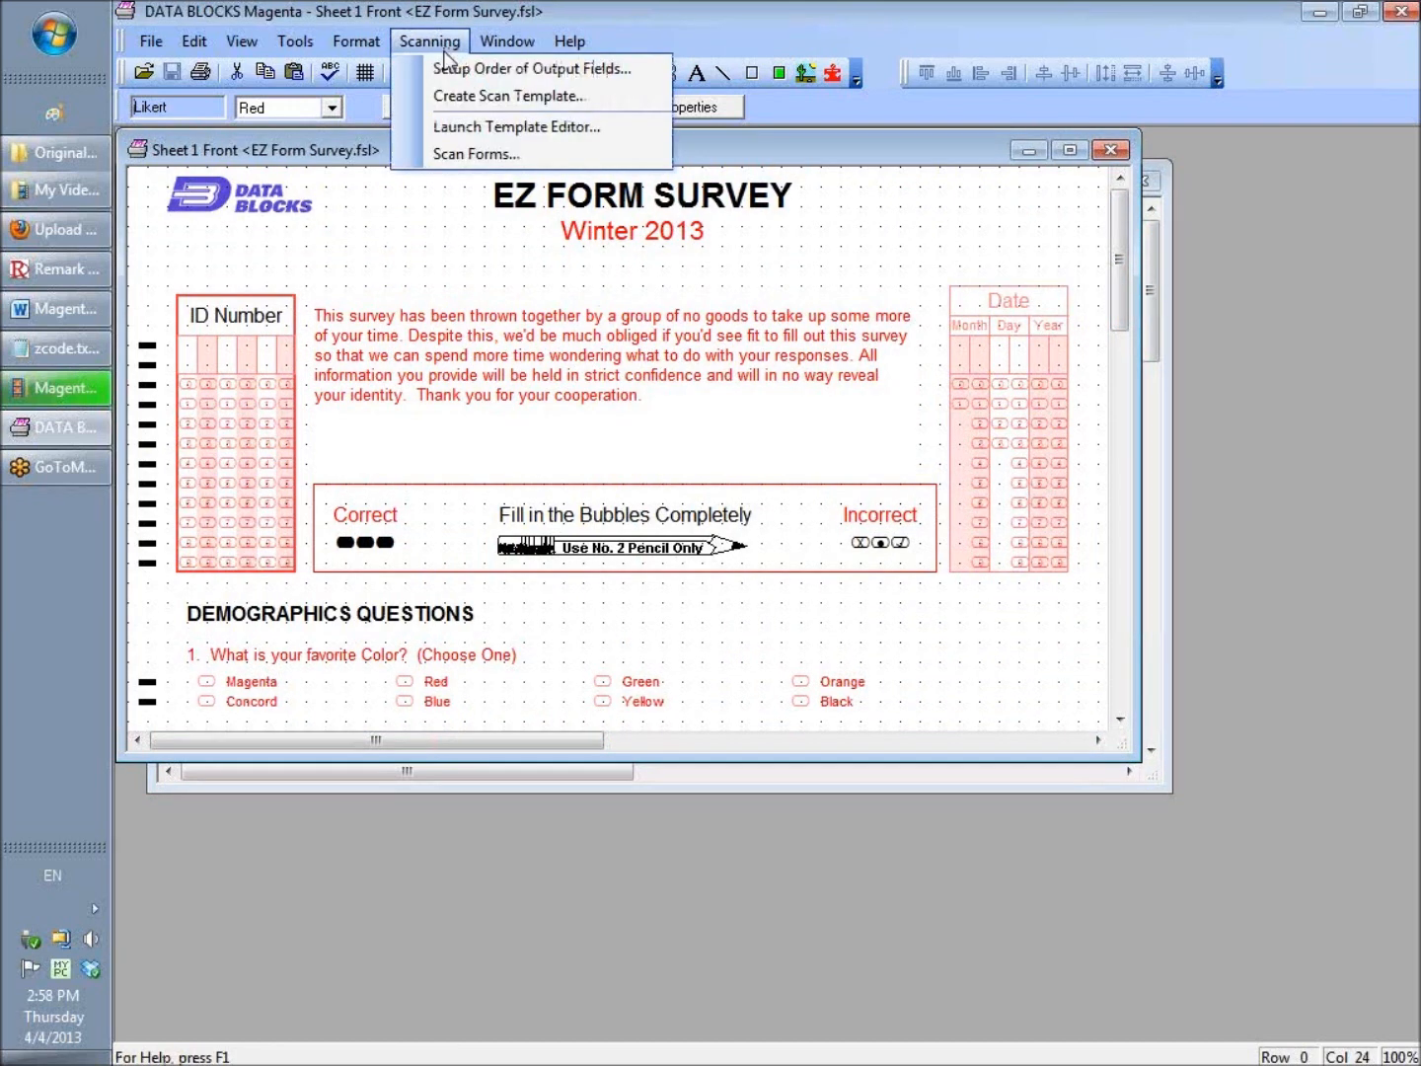
{"action": "left_click", "coordinate": [553, 77]}
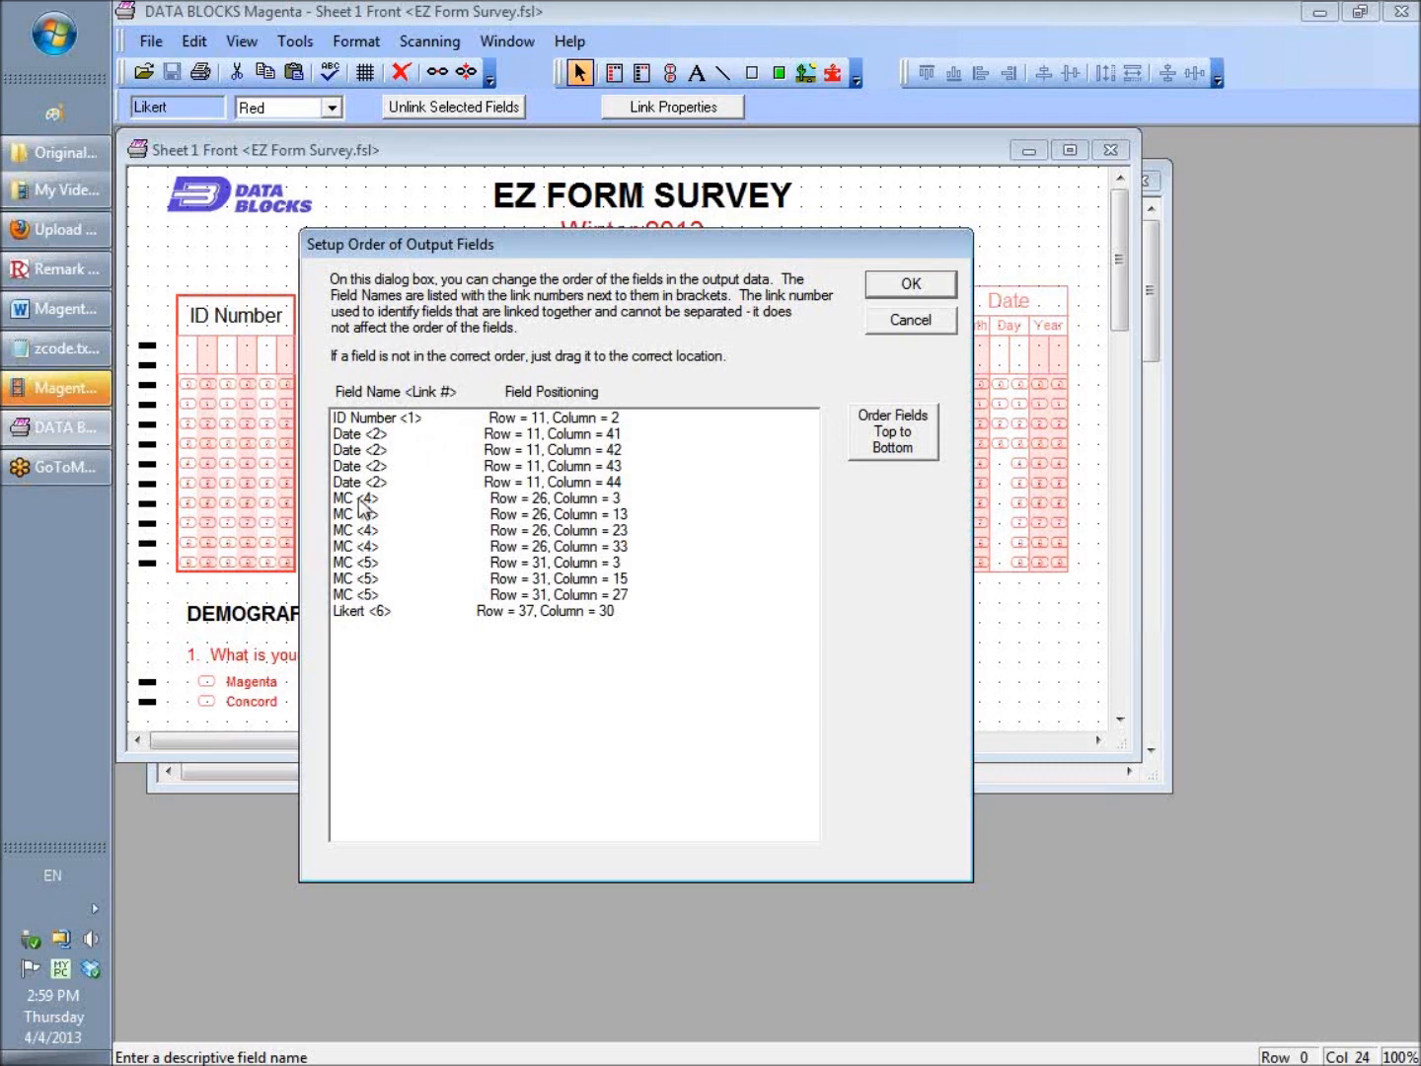
{"action": "left_click_drag", "start_coordinate": [350, 612], "coordinate": [353, 498]}
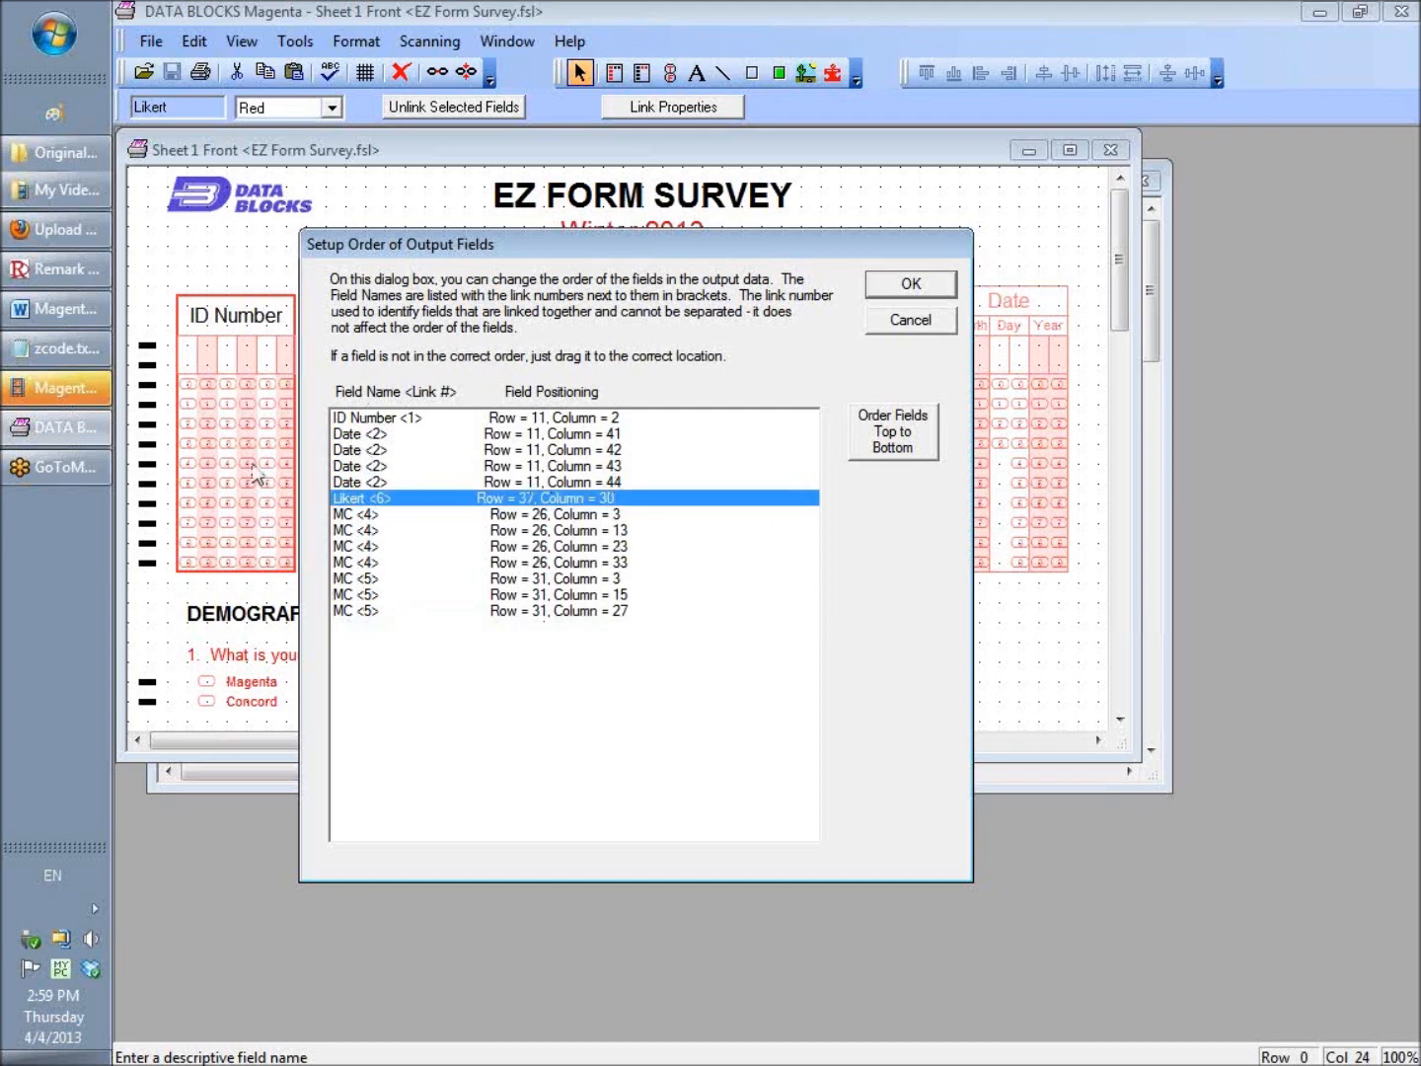
Step: Compare the order with the columns in Remark Classic OMR Data Center, return to DATA BLOCKS Magenta, and cancel the reordering
{"action": "left_click", "coordinate": [70, 271]}
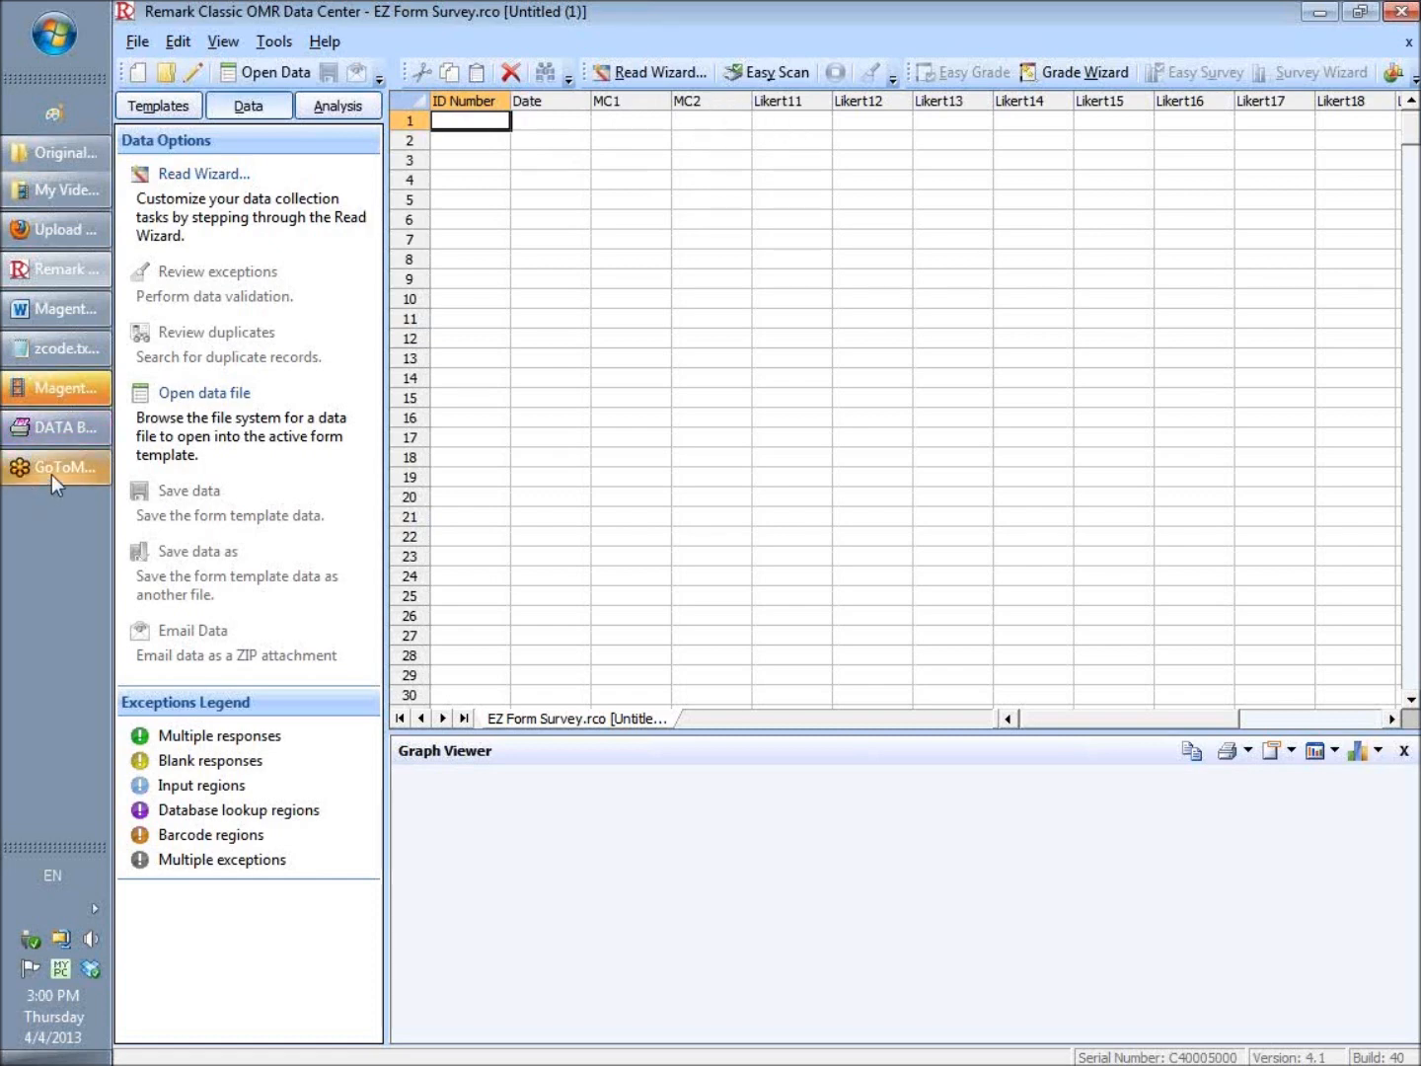
{"action": "left_click", "coordinate": [51, 423]}
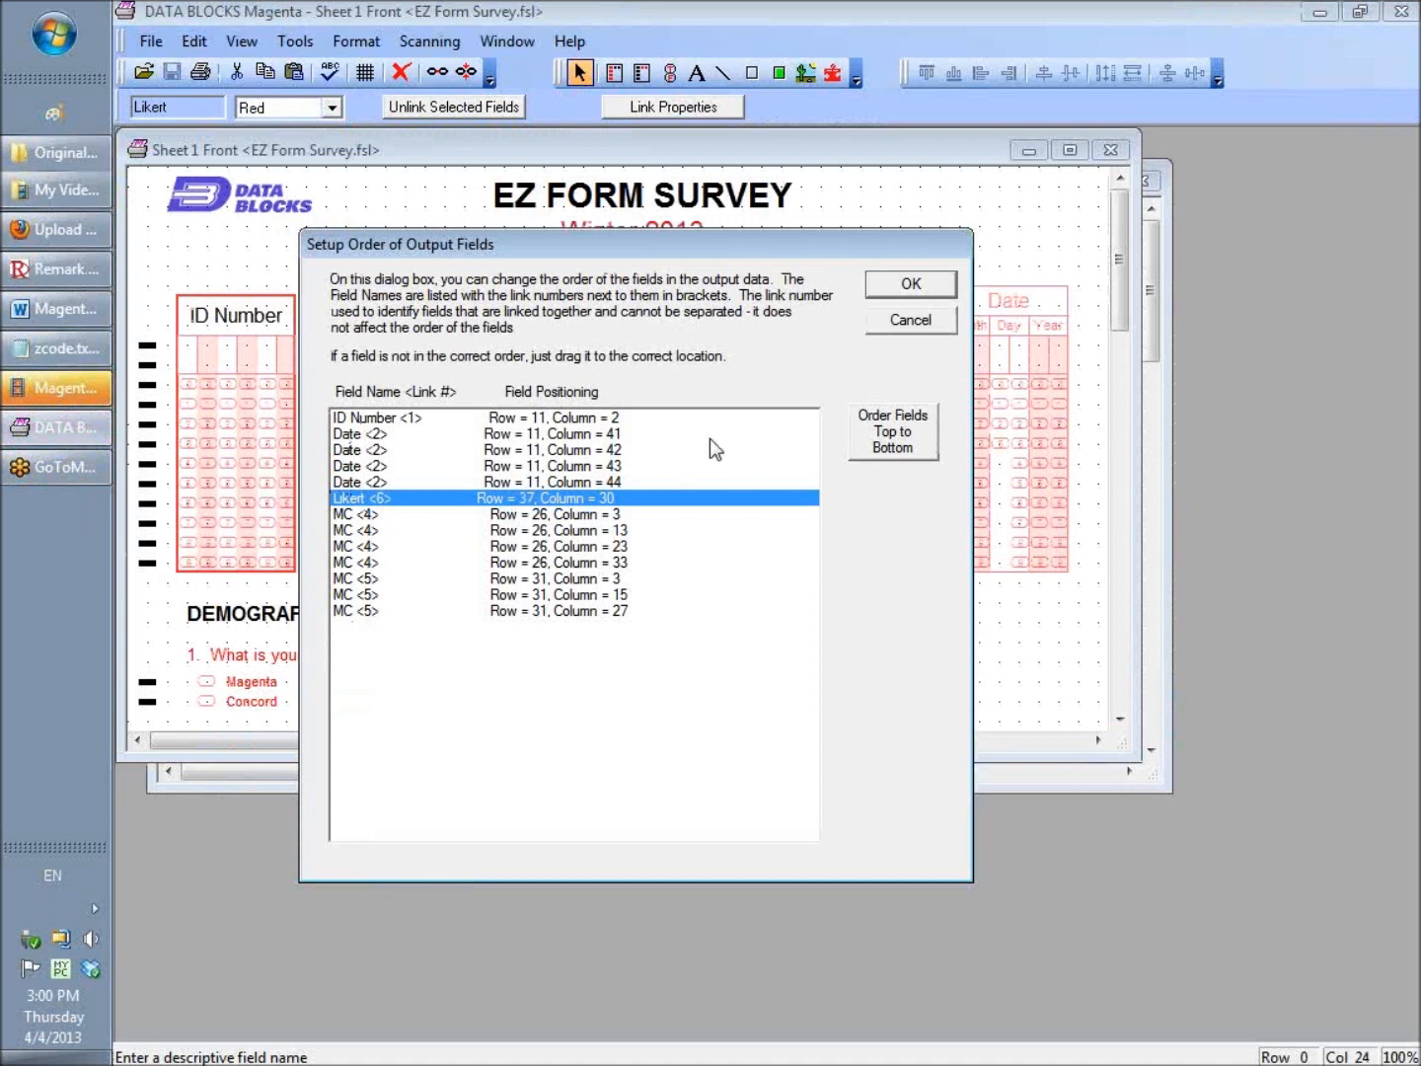
{"action": "left_click", "coordinate": [911, 321]}
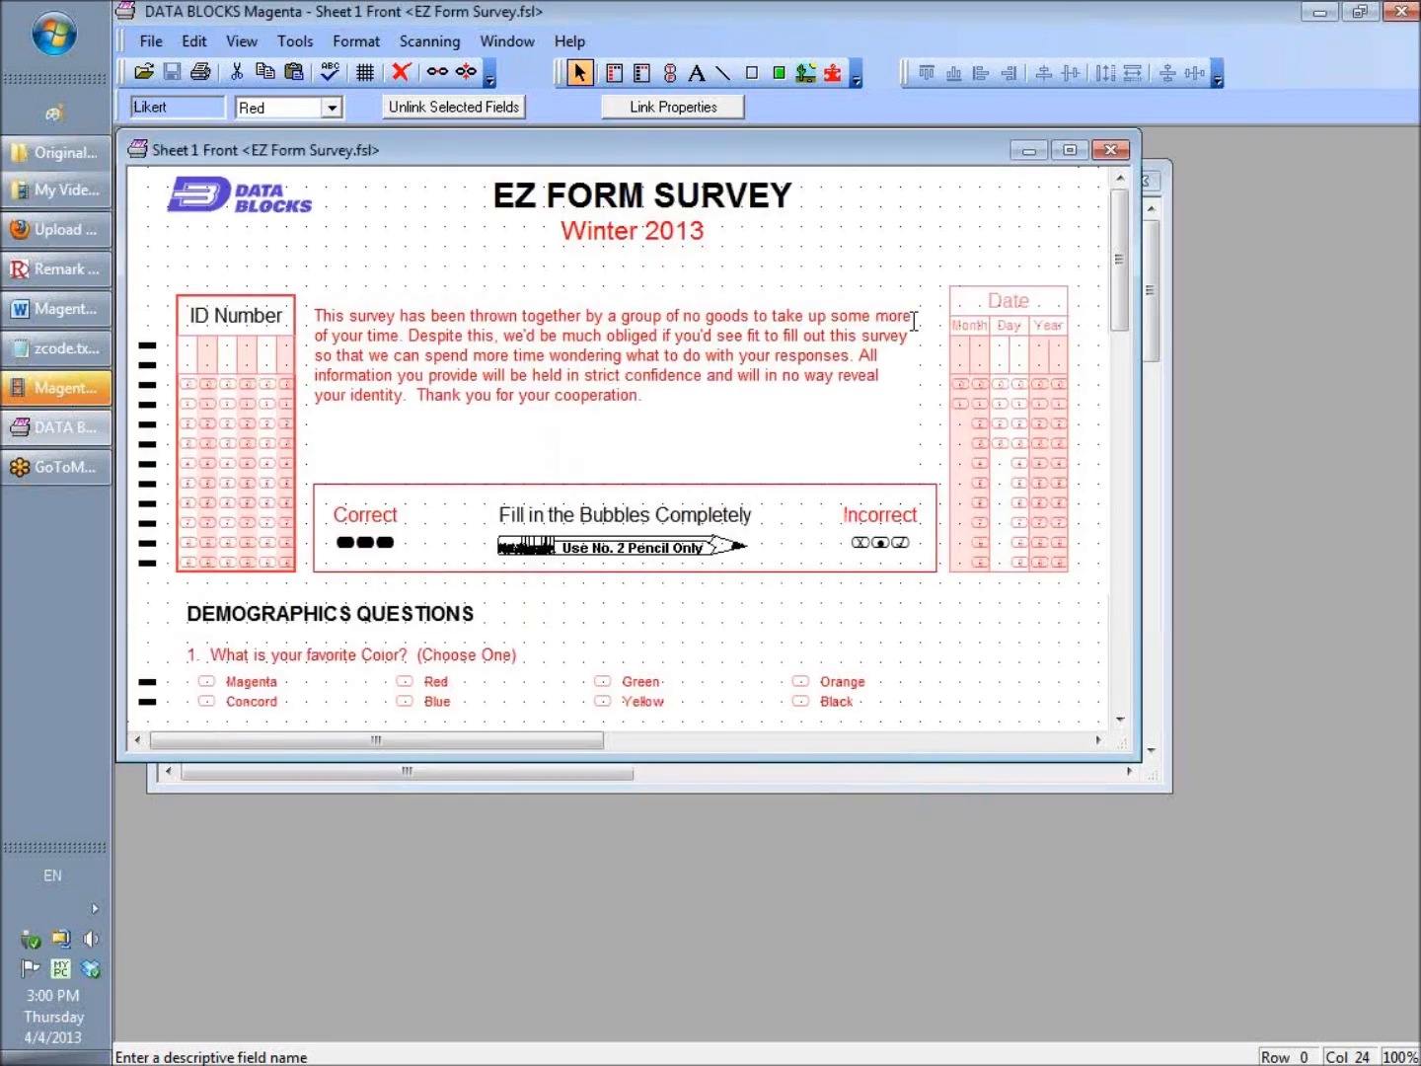
Step: Start creating the Remark Classic OMR scan template and choose the Documents library as its save location
{"action": "left_click", "coordinate": [420, 44]}
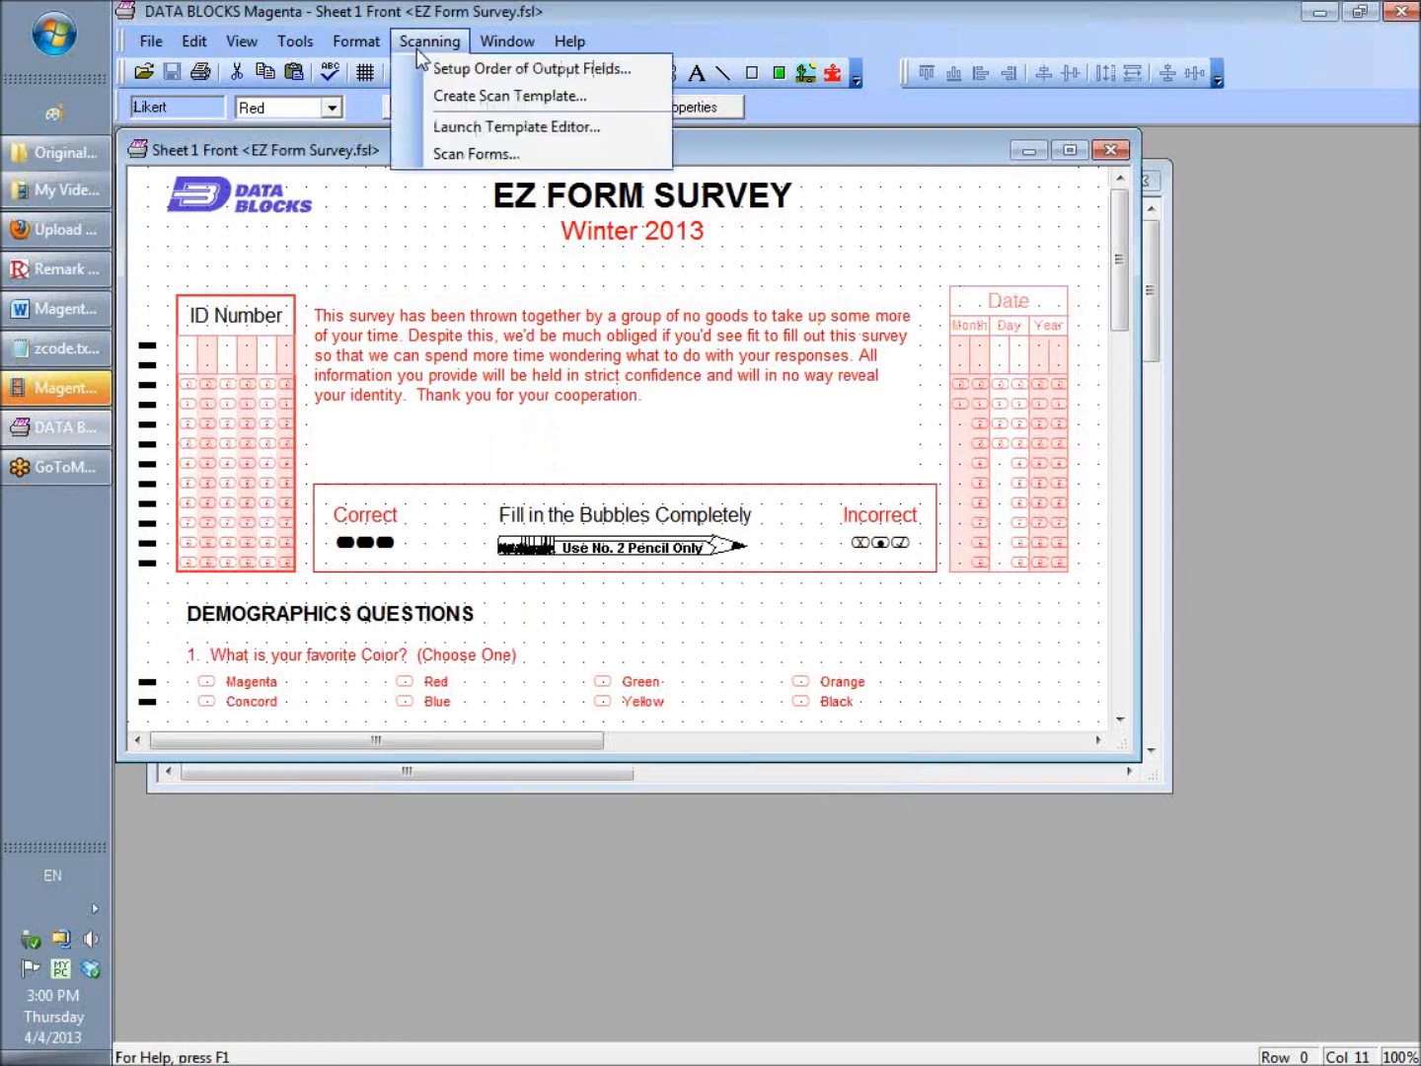
{"action": "left_click", "coordinate": [464, 95]}
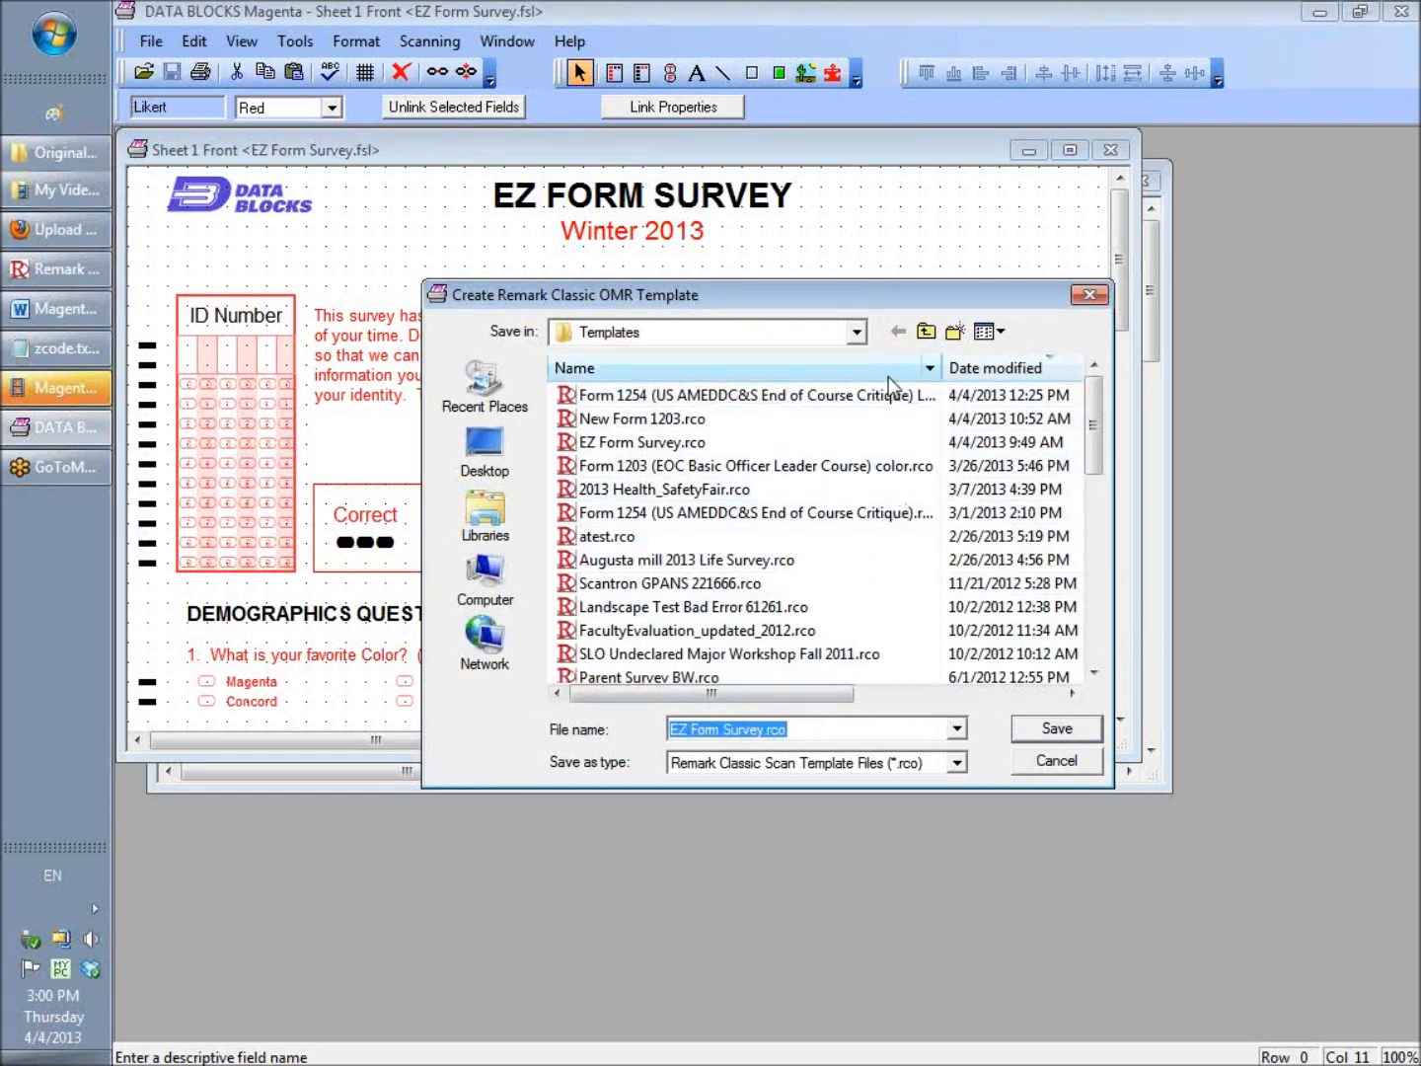
{"action": "left_click", "coordinate": [858, 335]}
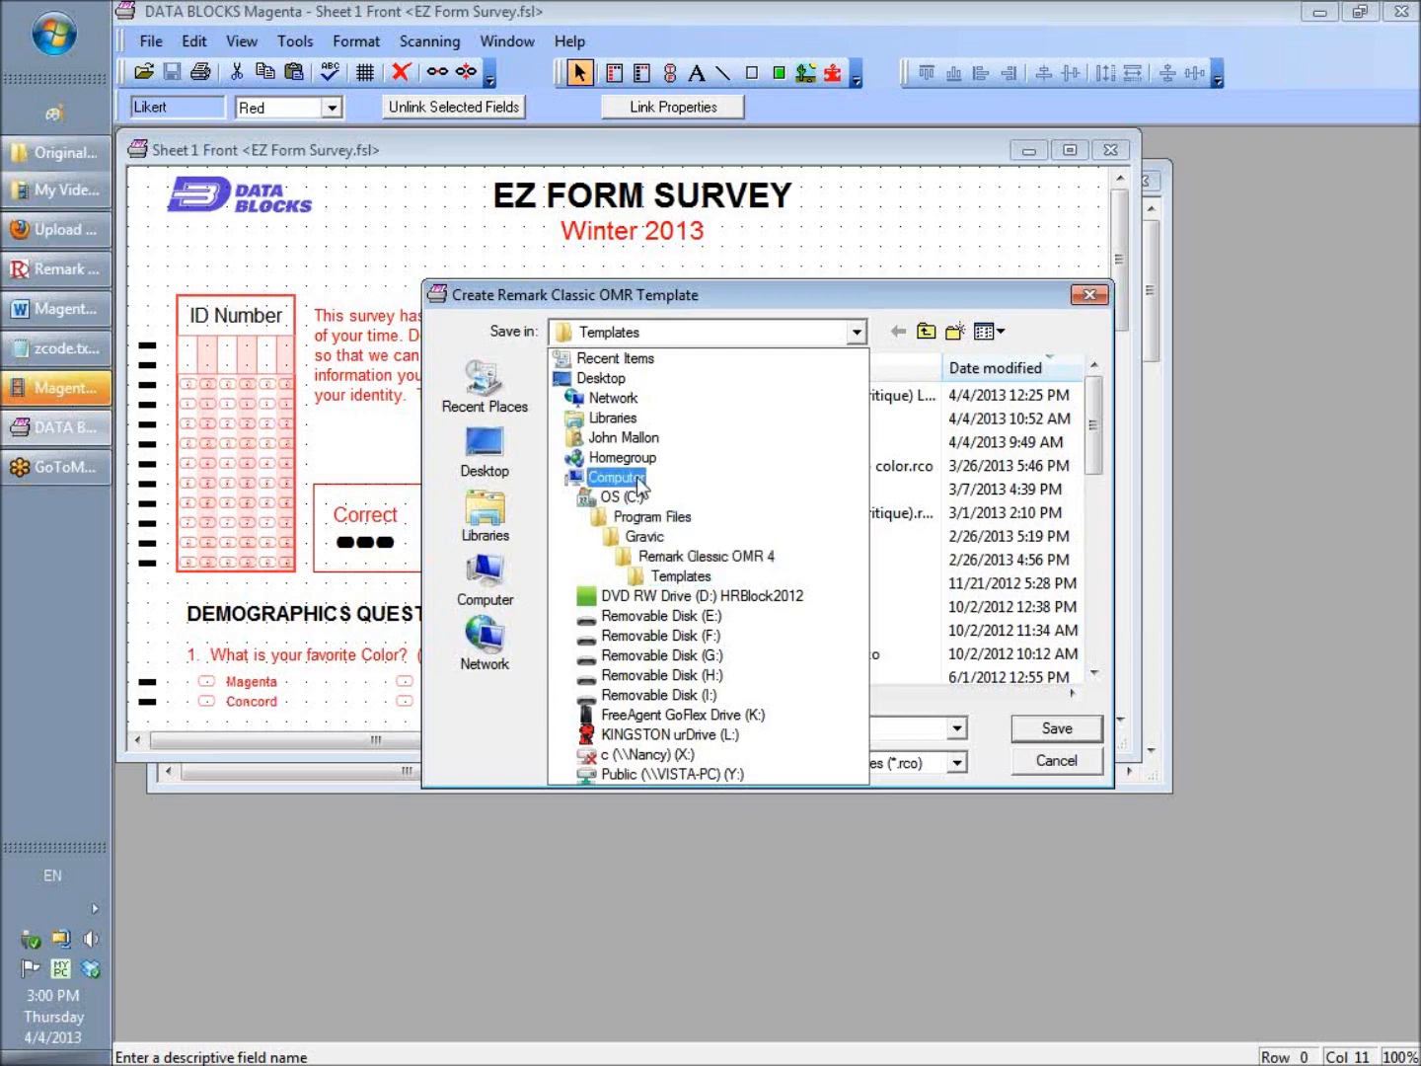
{"action": "left_click", "coordinate": [626, 420]}
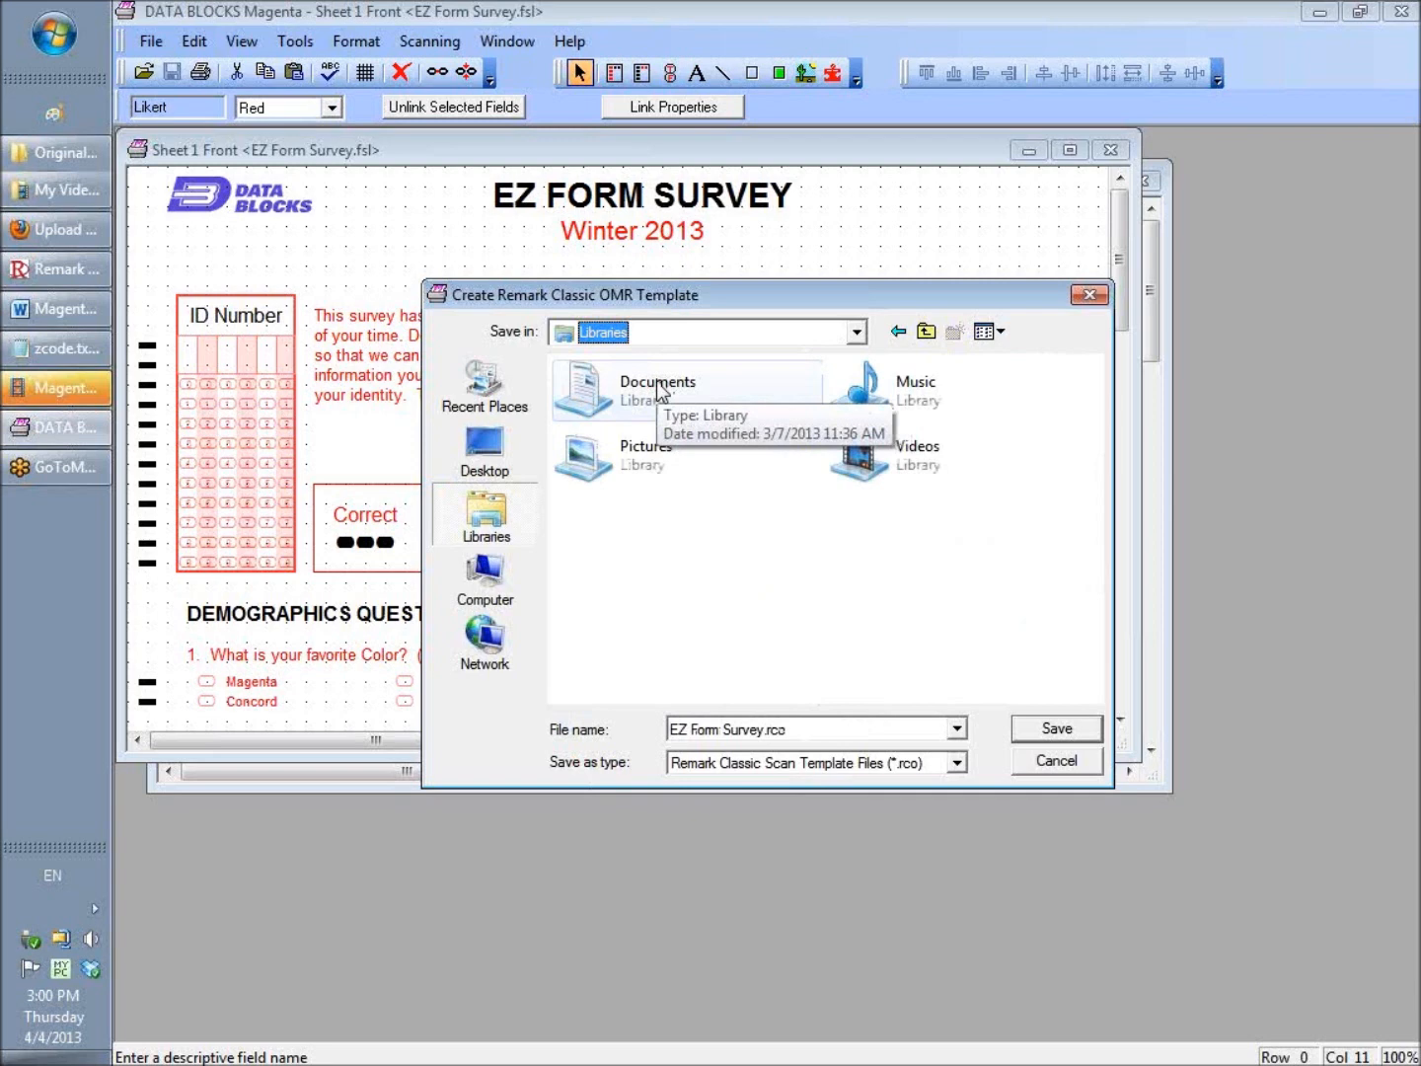
{"action": "double_click", "coordinate": [659, 388]}
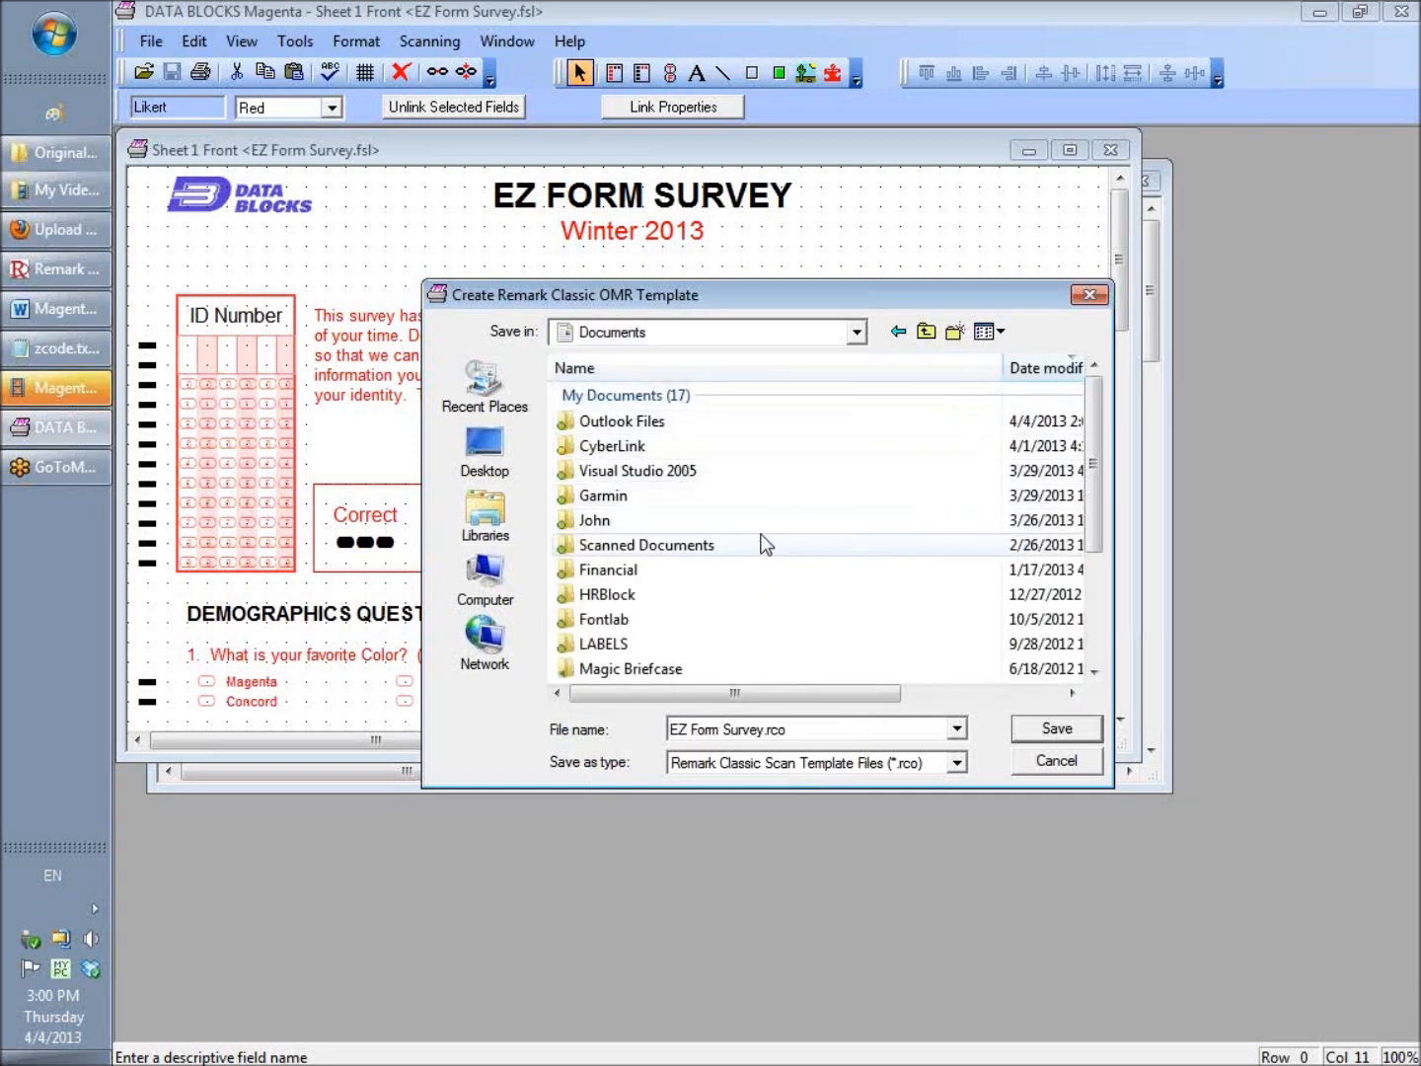
Step: Create a new folder named Concord Files in Documents
{"action": "left_click", "coordinate": [954, 331]}
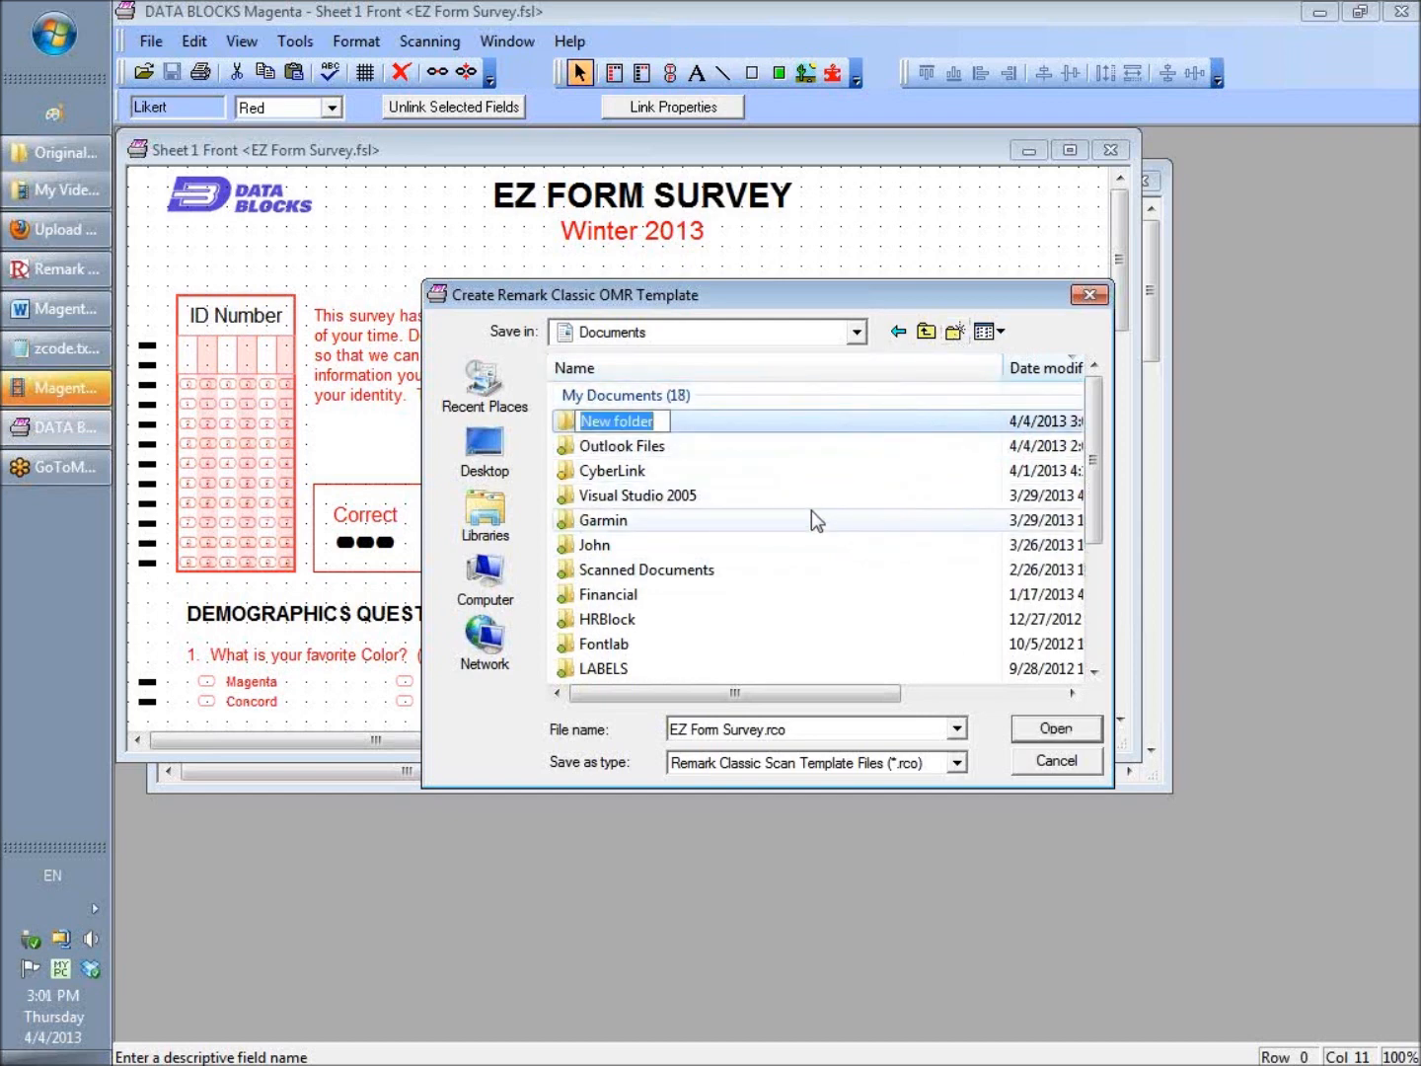
{"action": "type", "text": "Rema"}
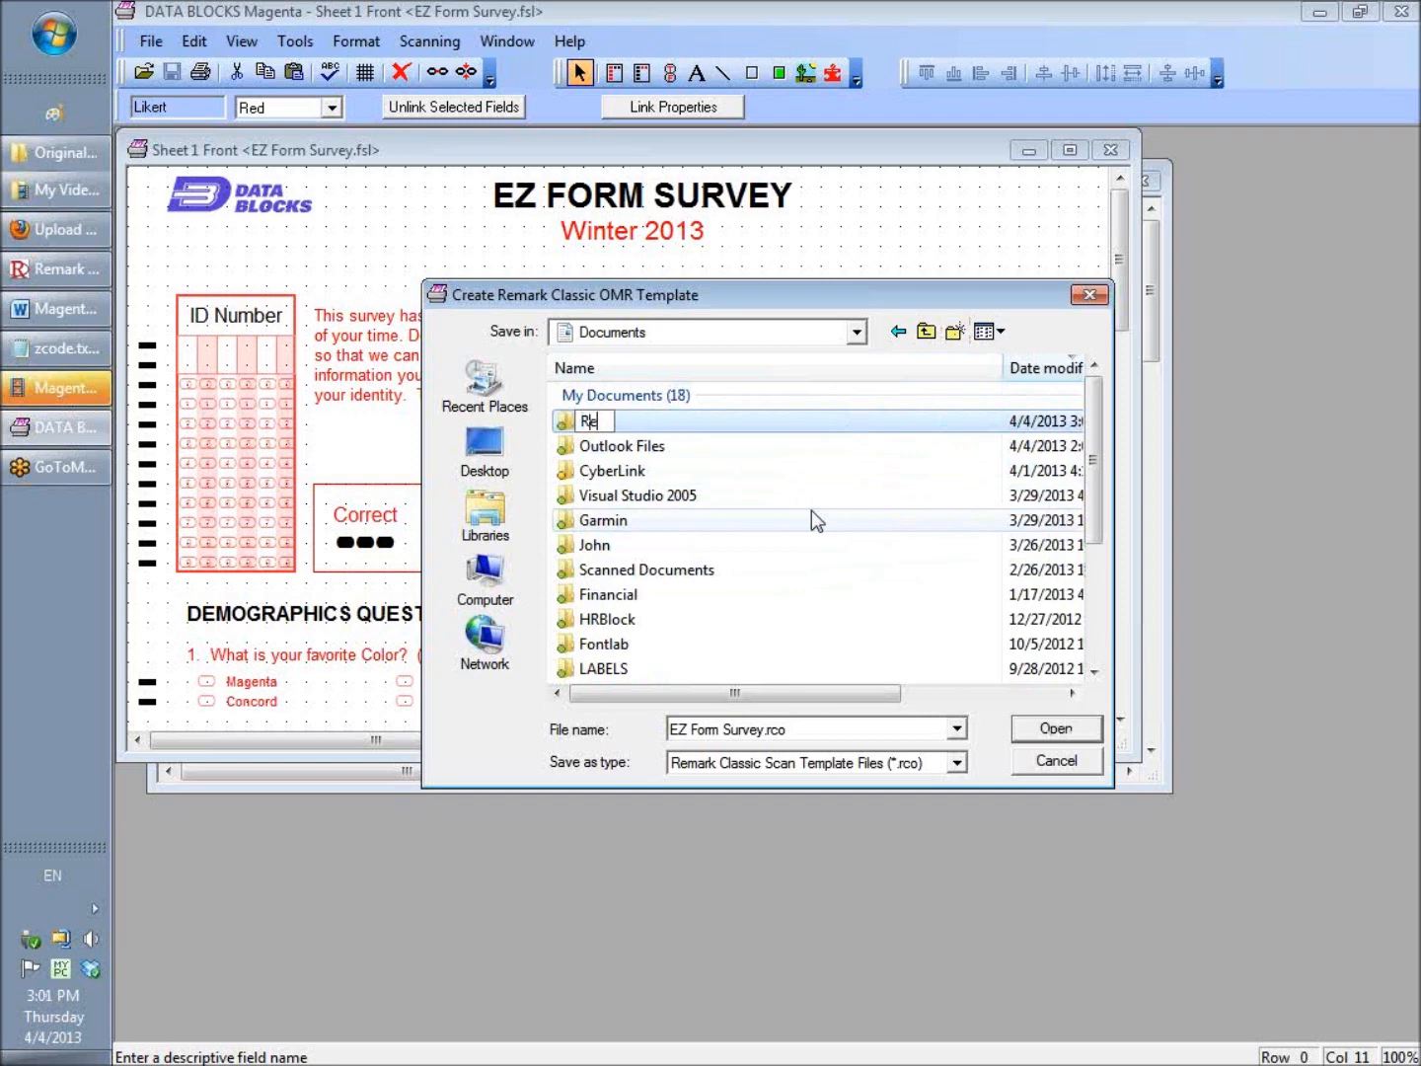
{"action": "key", "text": "BackSpace"}
{"action": "key", "text": "BackSpace"}
{"action": "key", "text": "BackSpace"}
{"action": "key", "text": "BackSpace"}
{"action": "type", "text": "con"}
{"action": "key", "text": "BackSpace"}
{"action": "key", "text": "BackSpace"}
{"action": "key", "text": "BackSpace"}
{"action": "type", "text": "con"}
{"action": "key", "text": "BackSpace"}
{"action": "key", "text": "BackSpace"}
{"action": "key", "text": "BackSpace"}
{"action": "type", "text": "Concord"}
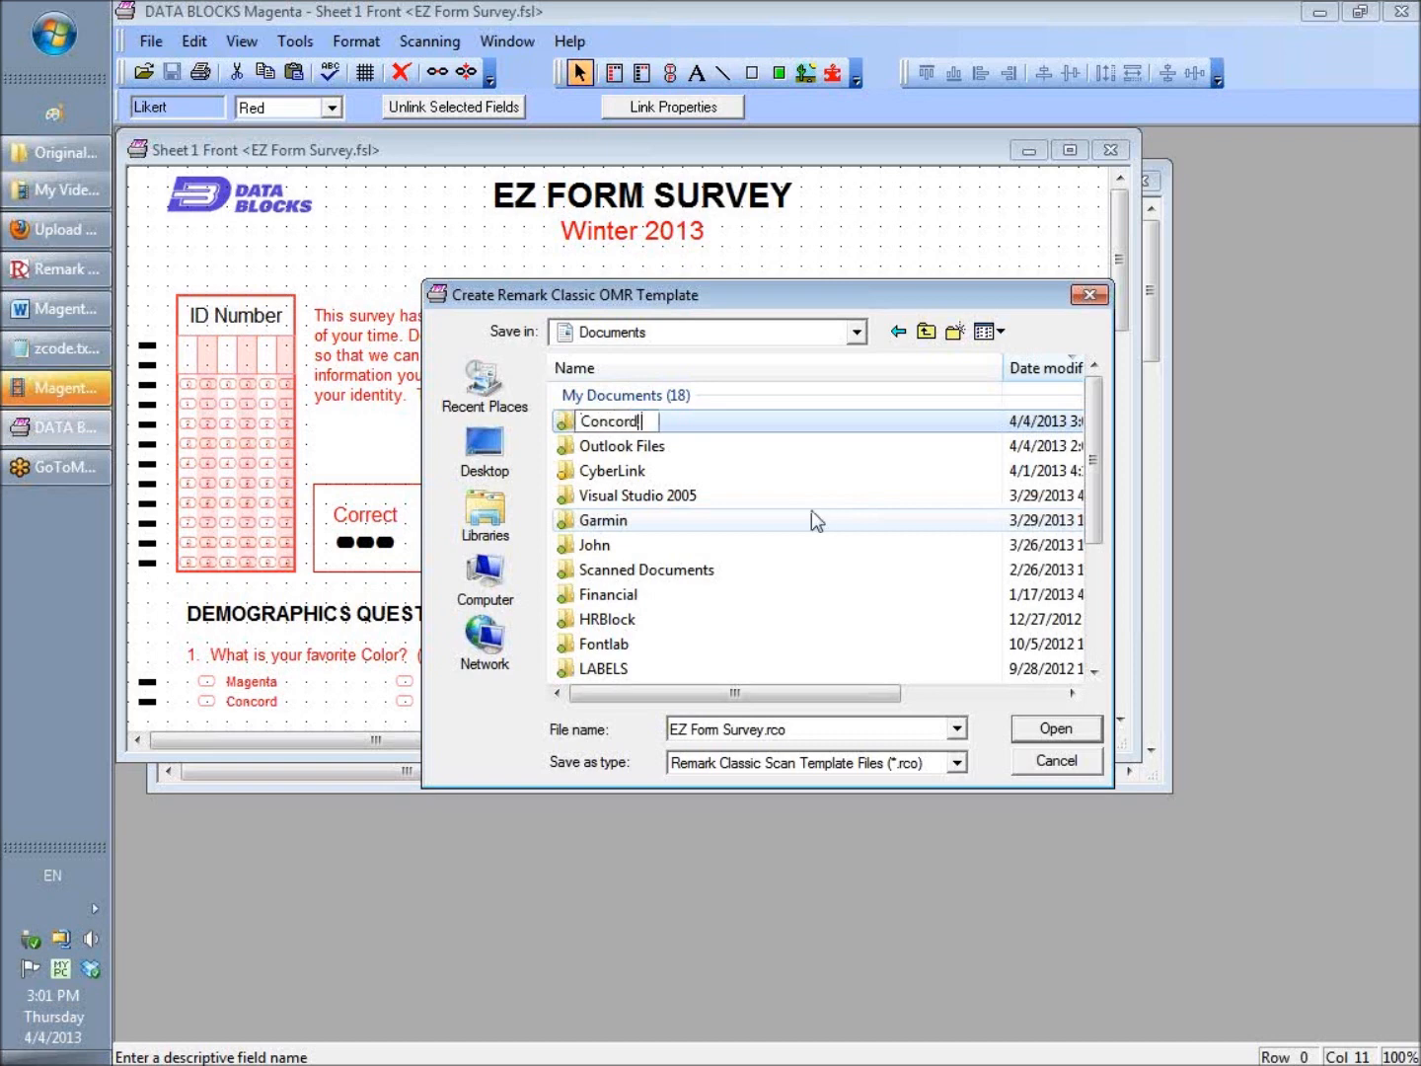
{"action": "type", "text": " Files"}
{"action": "key", "text": "Return"}
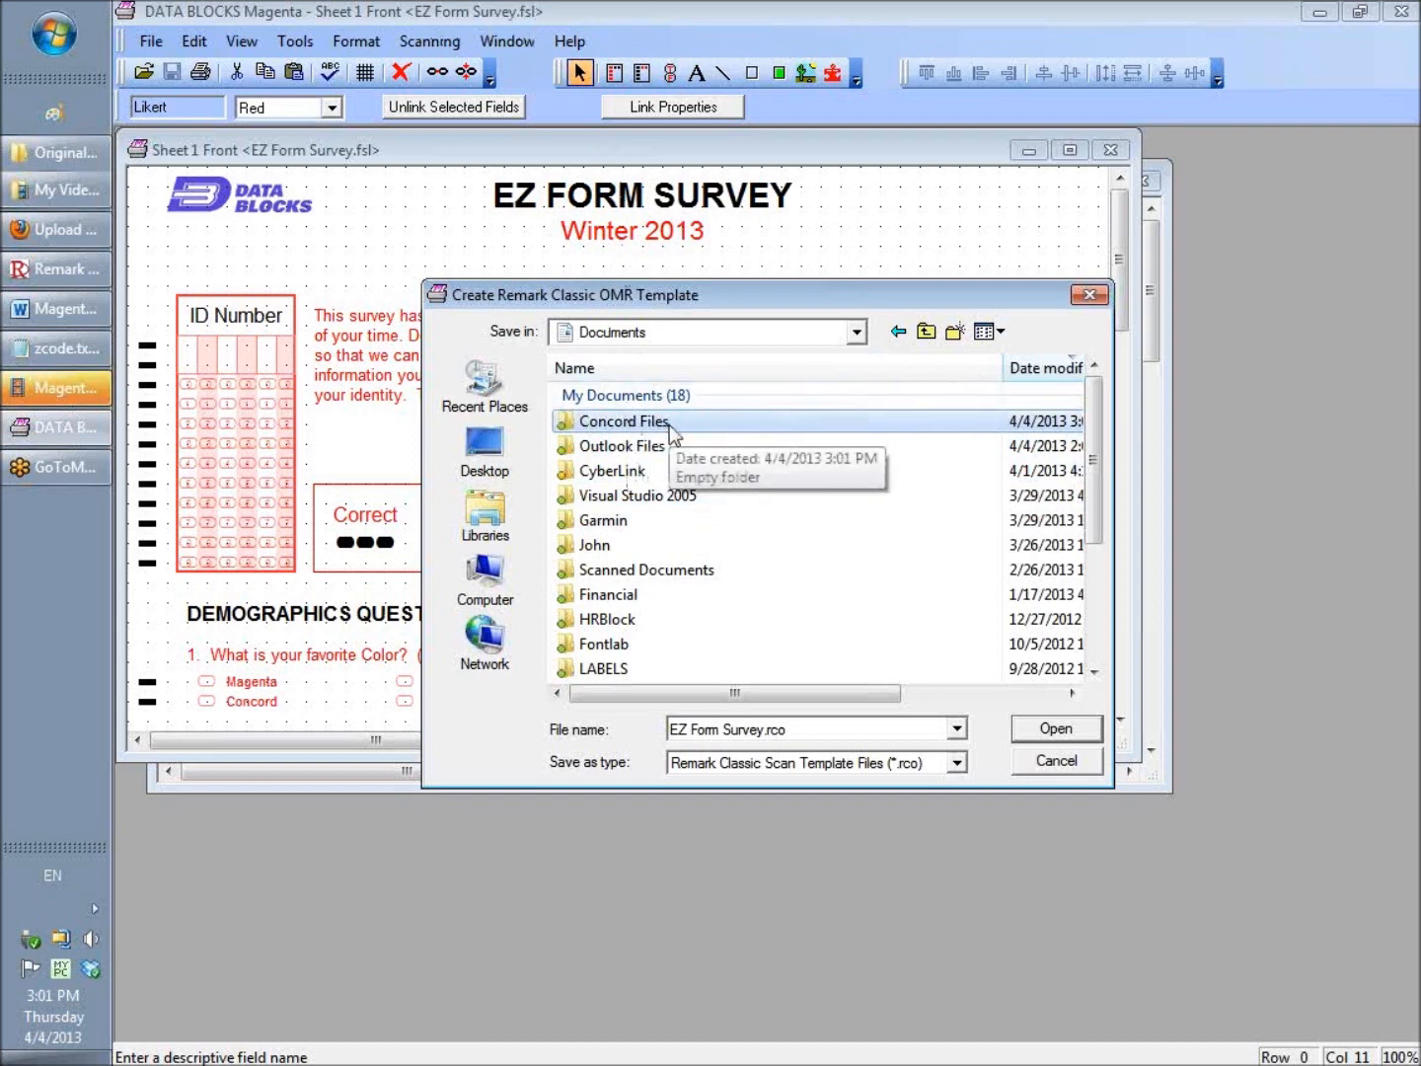
Step: Save the scan template as EZ Form Survey.rco in the Concord Files folder and dismiss the creation message
{"action": "left_click", "coordinate": [1061, 735]}
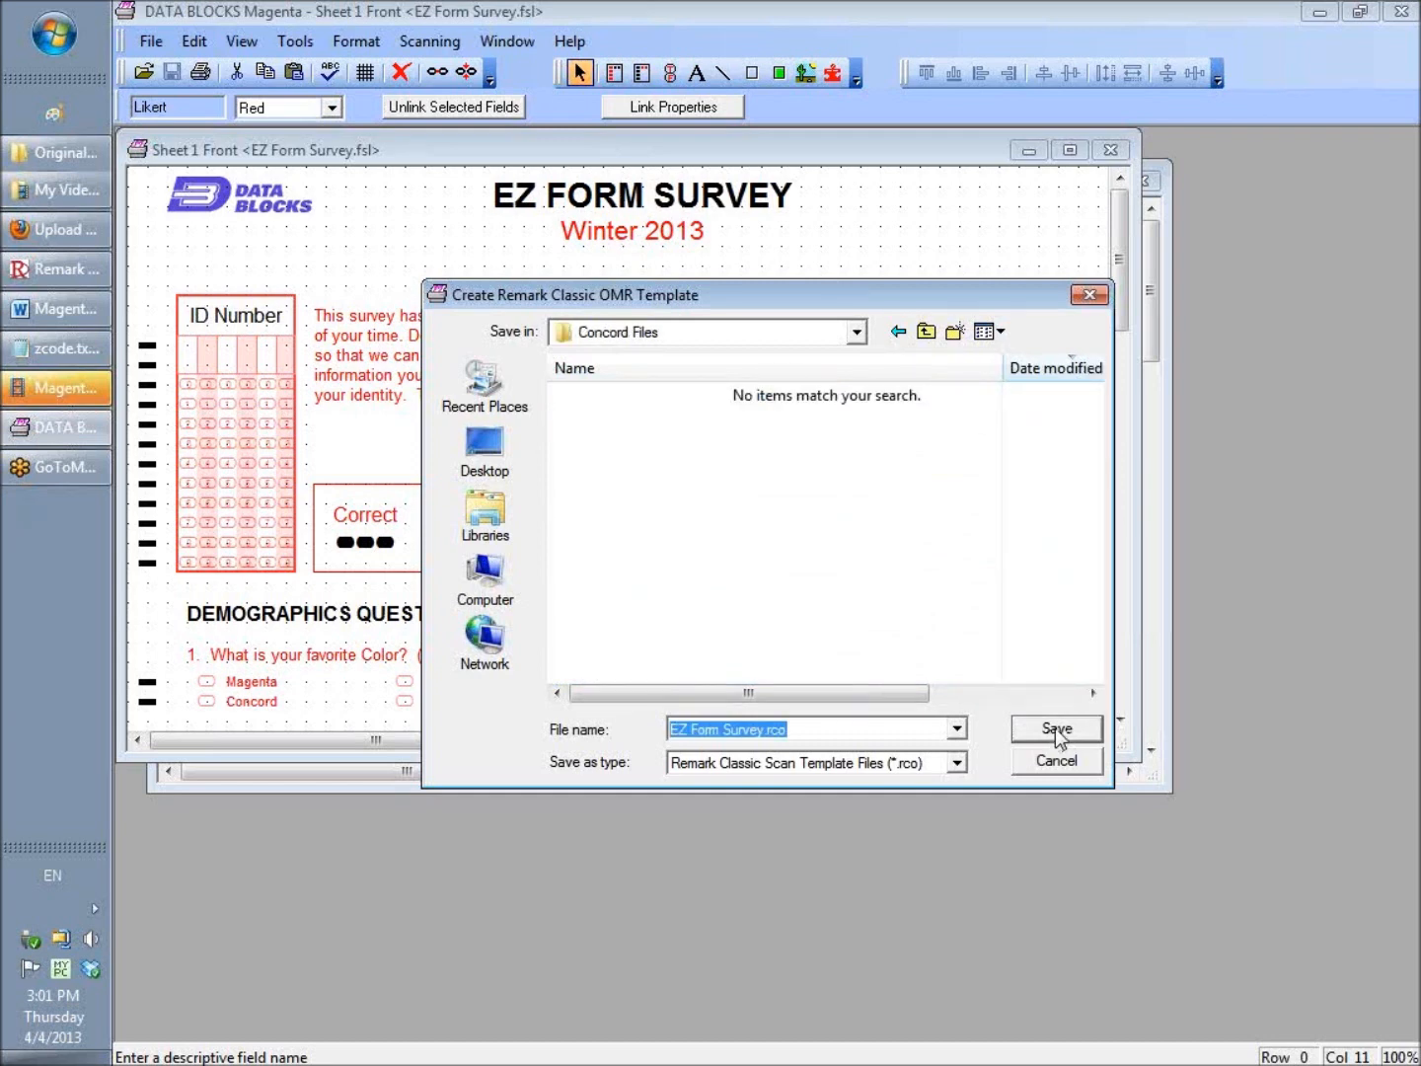
{"action": "left_click", "coordinate": [1055, 728]}
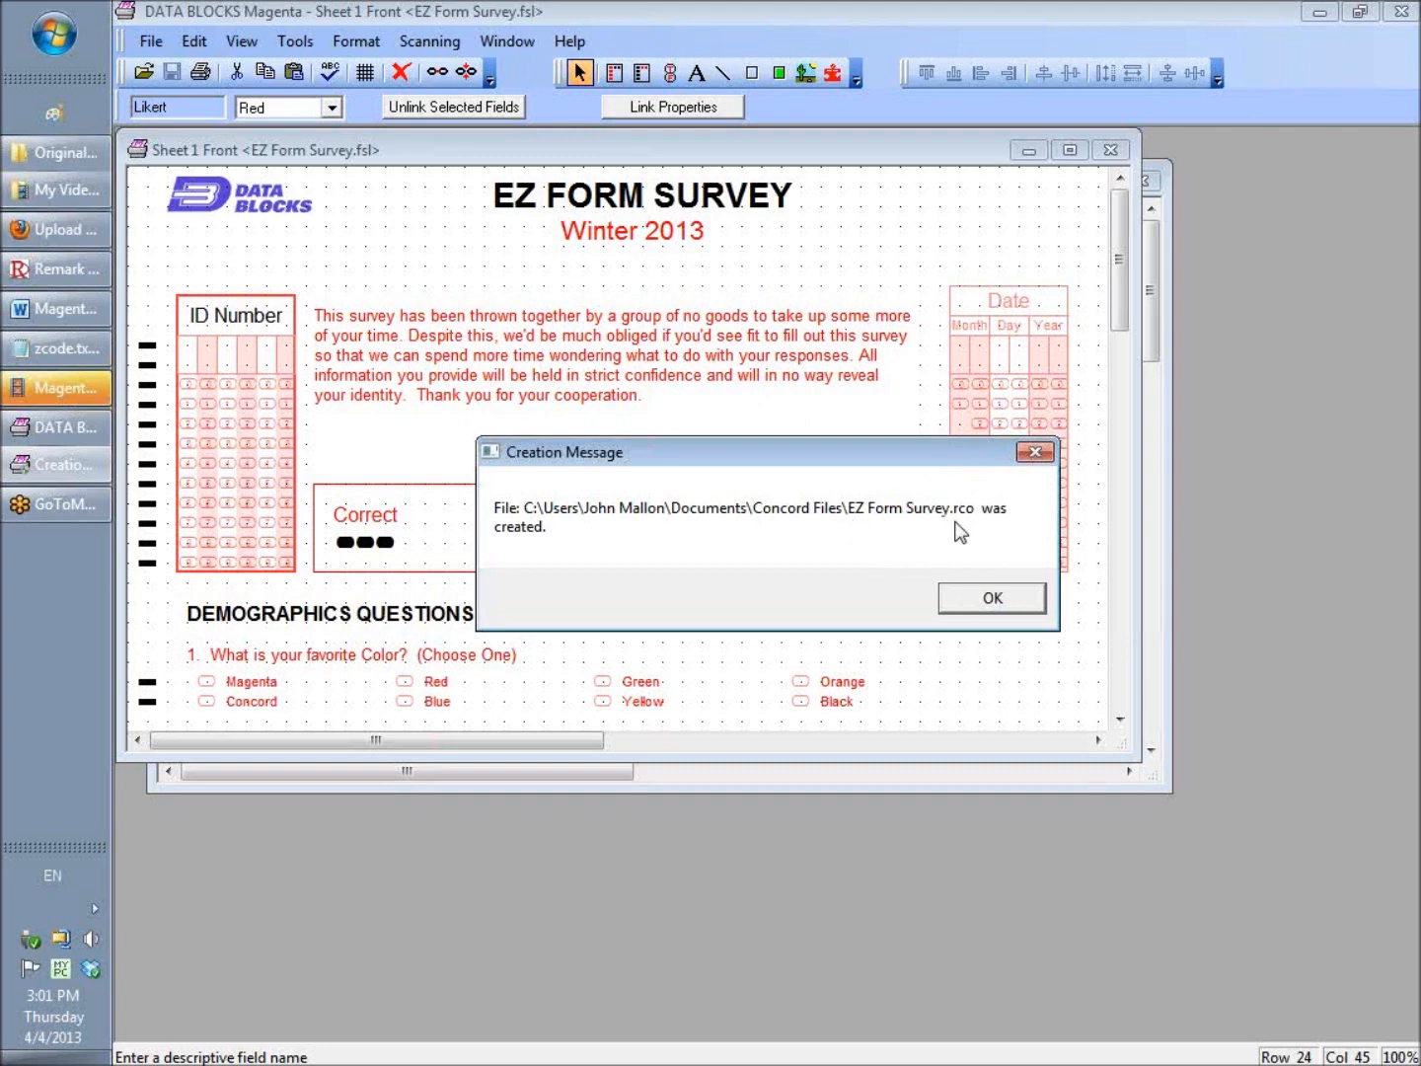
{"action": "left_click", "coordinate": [975, 599]}
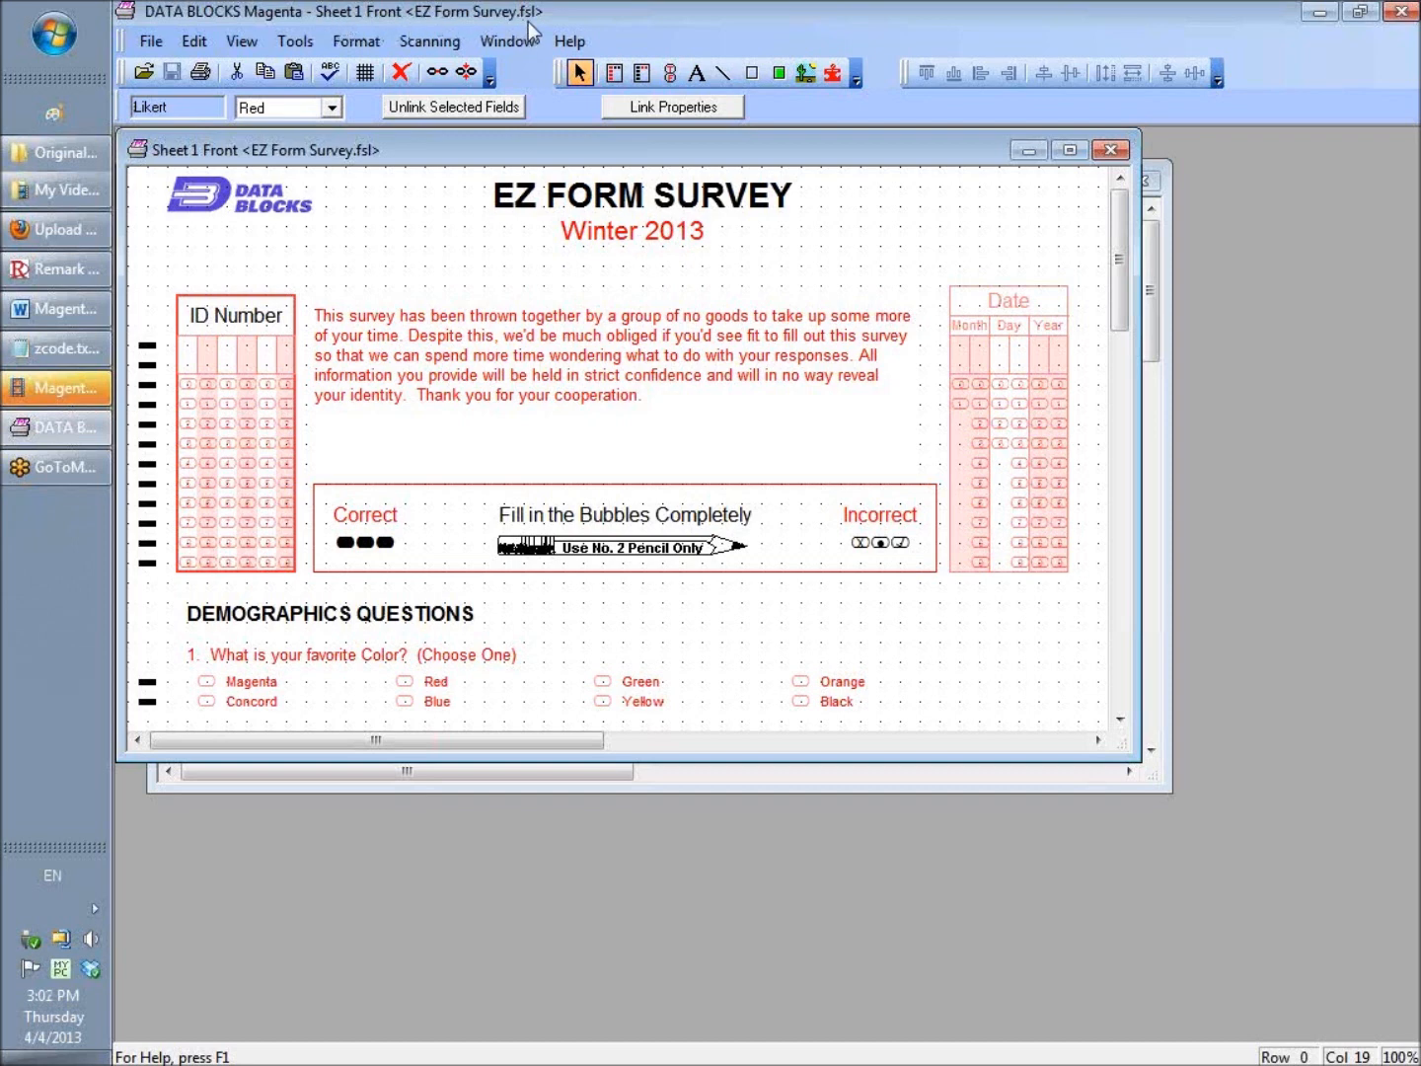
Step: Save the form as EZ Form Survey.fsl in the Concord Files folder of the Documents library
{"action": "left_click", "coordinate": [151, 41]}
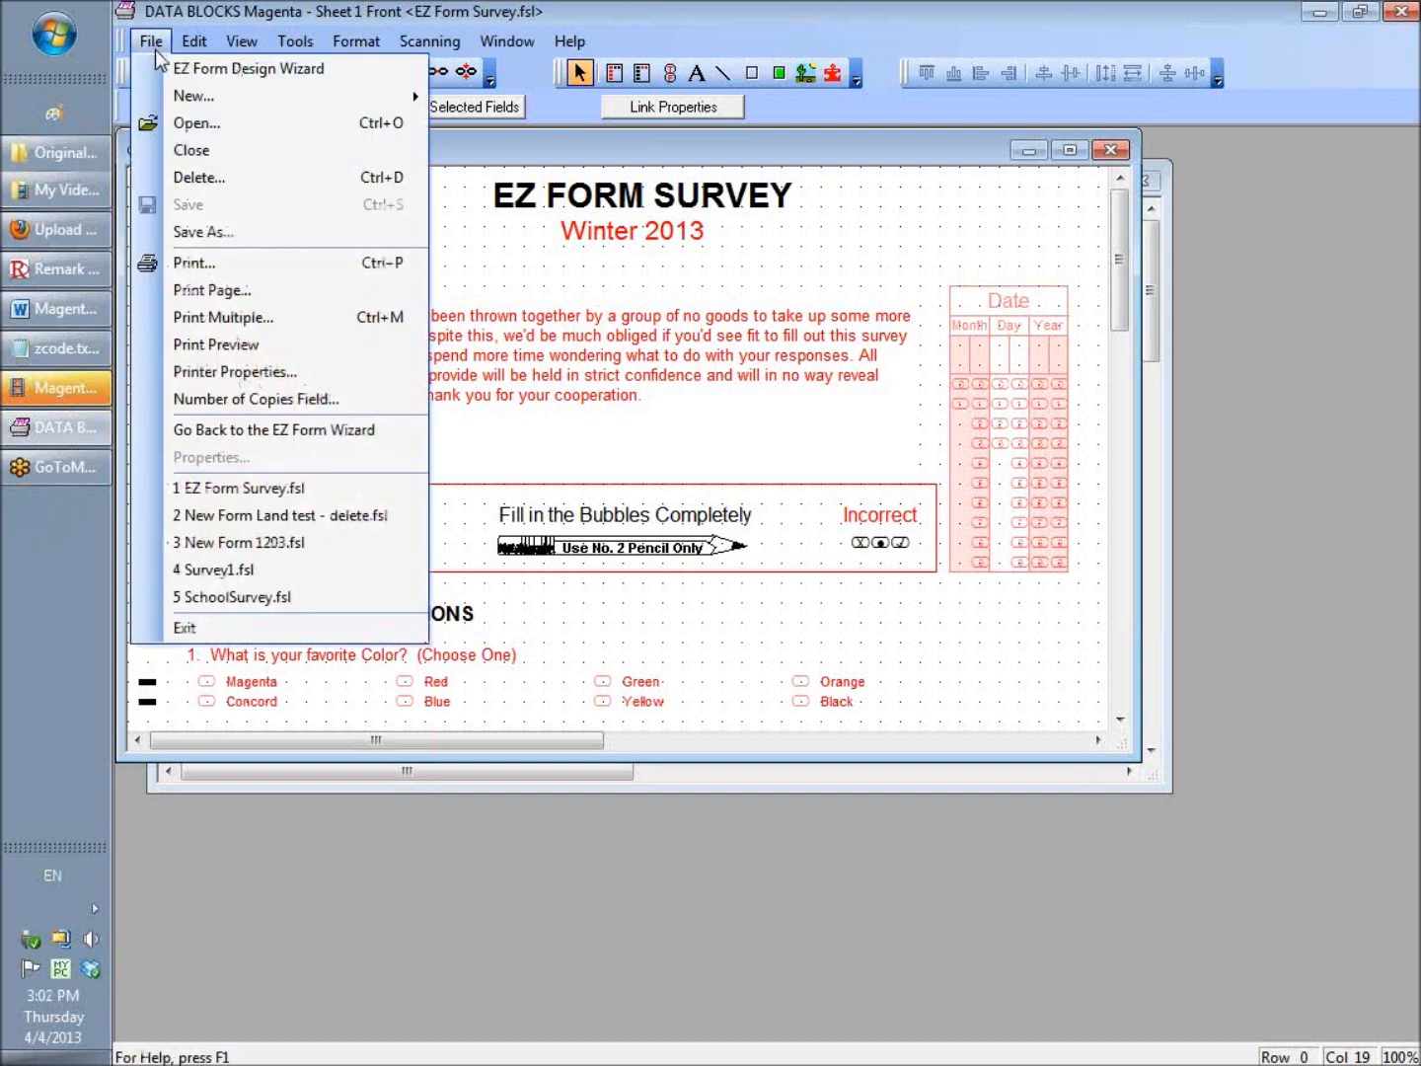
{"action": "left_click", "coordinate": [187, 232]}
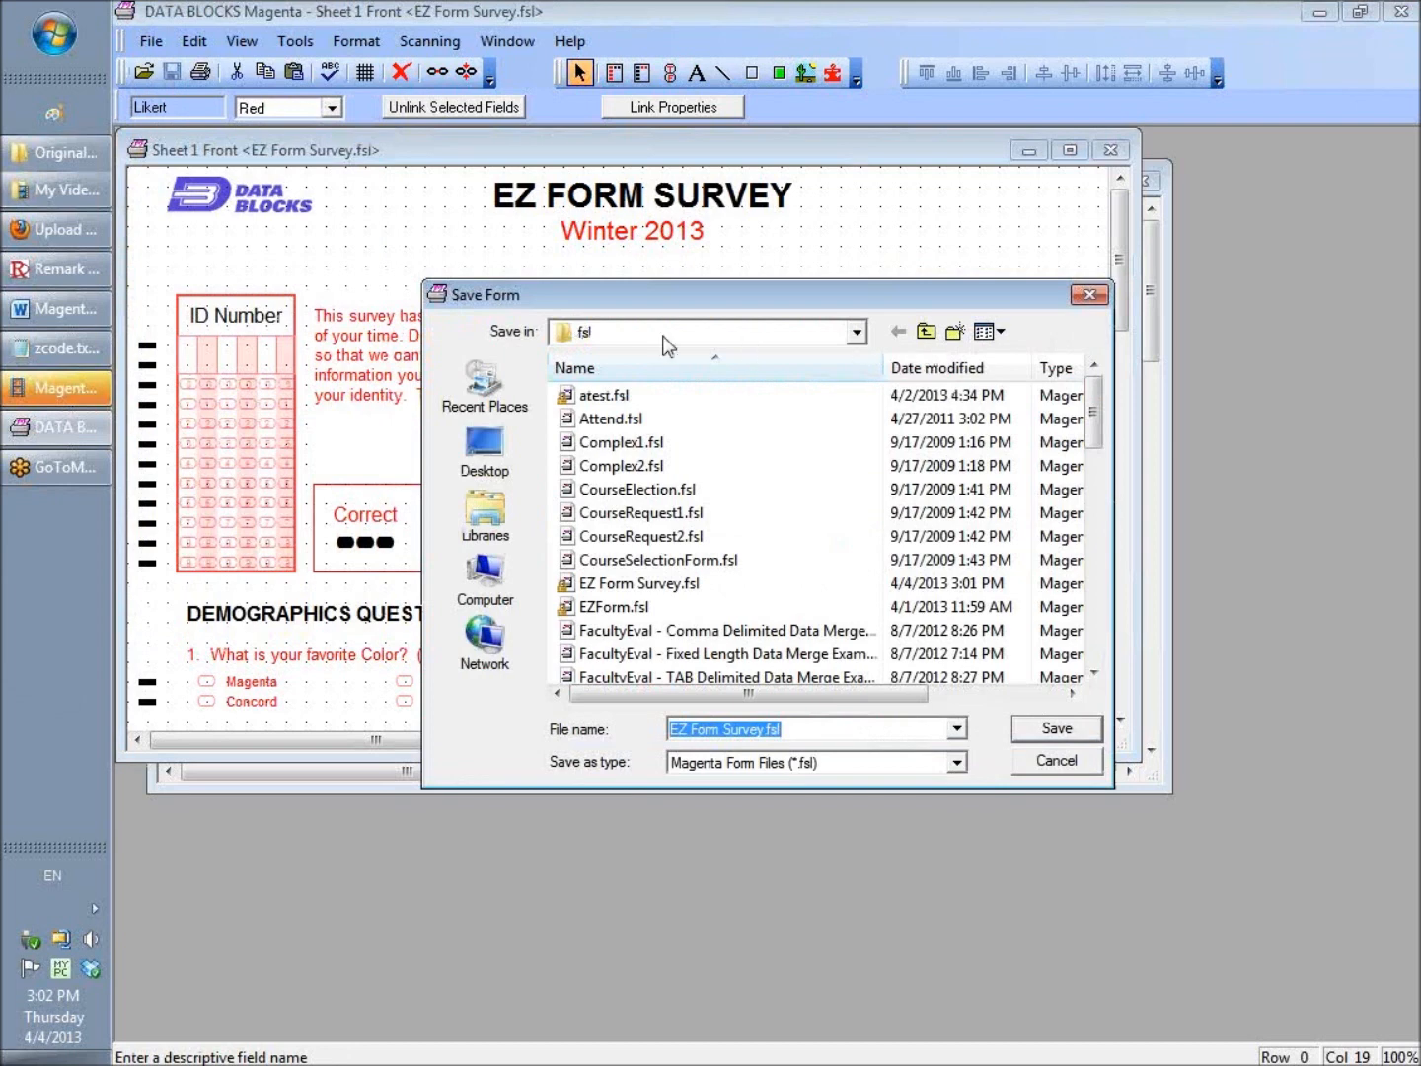
{"action": "left_click", "coordinate": [857, 332]}
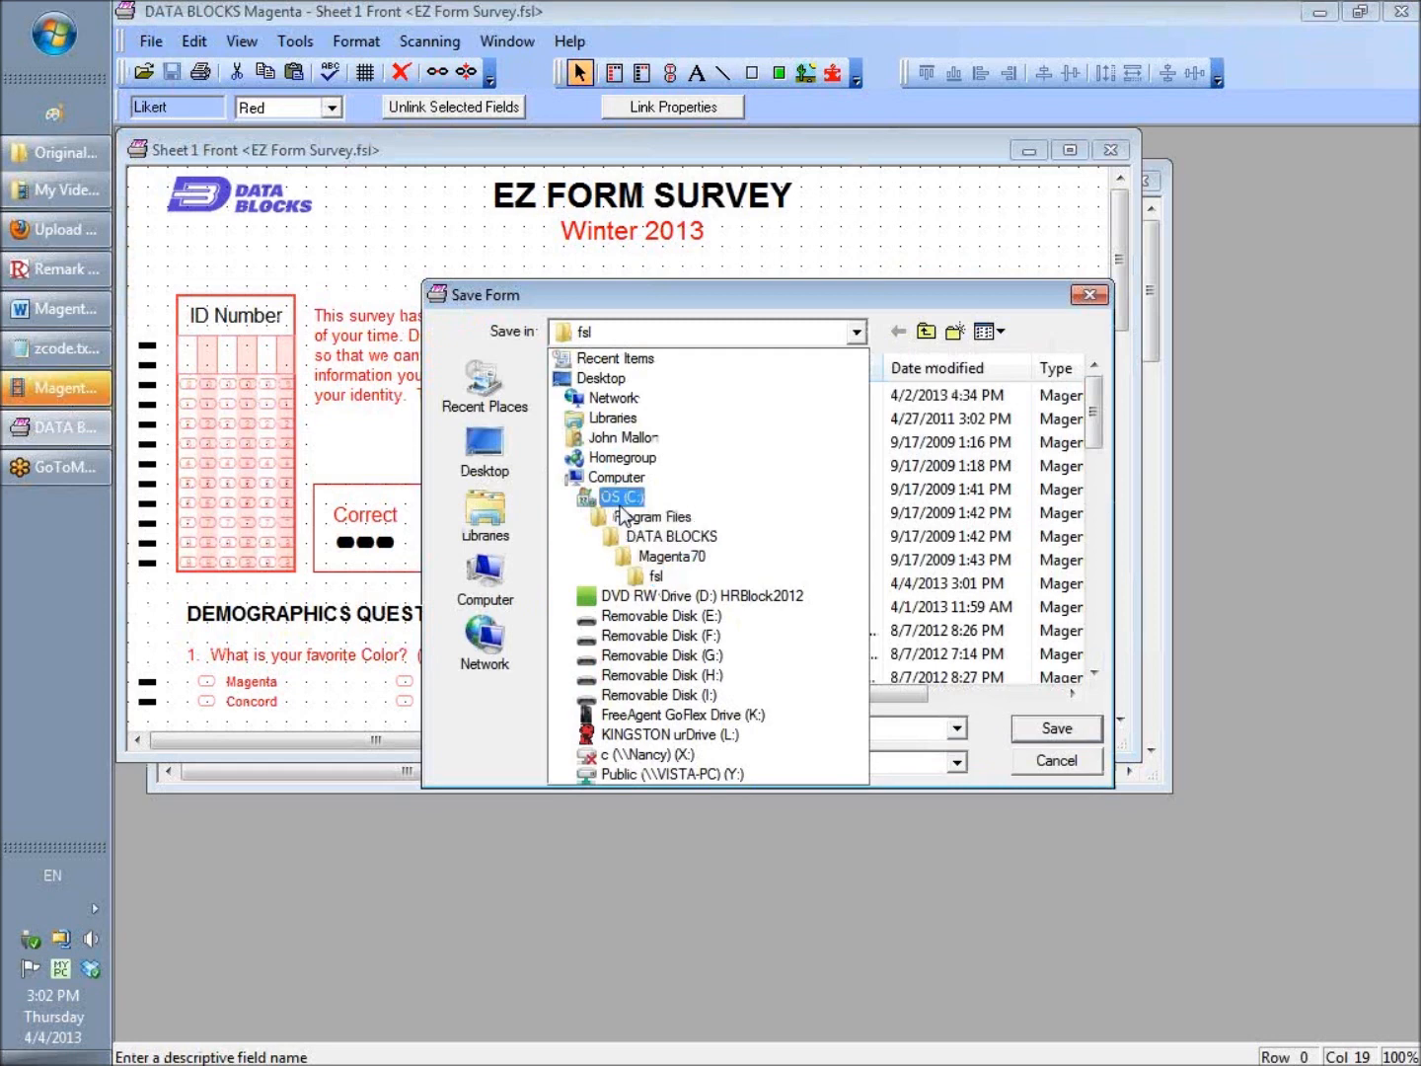
{"action": "left_click", "coordinate": [610, 418]}
{"action": "double_click", "coordinate": [659, 385]}
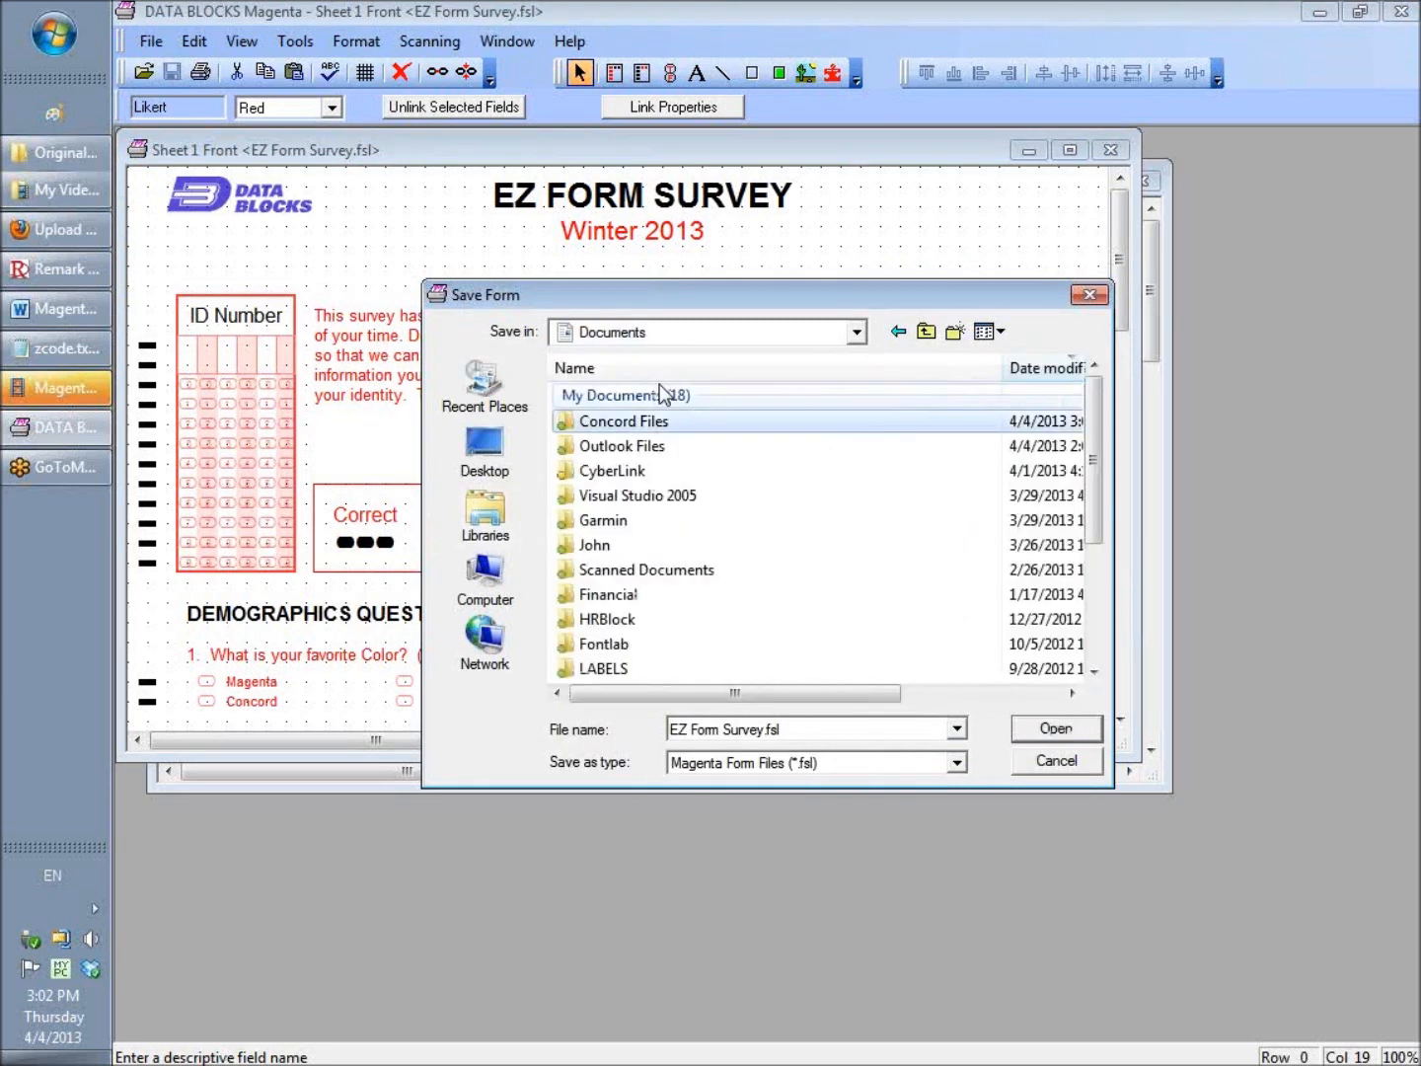
{"action": "double_click", "coordinate": [639, 424]}
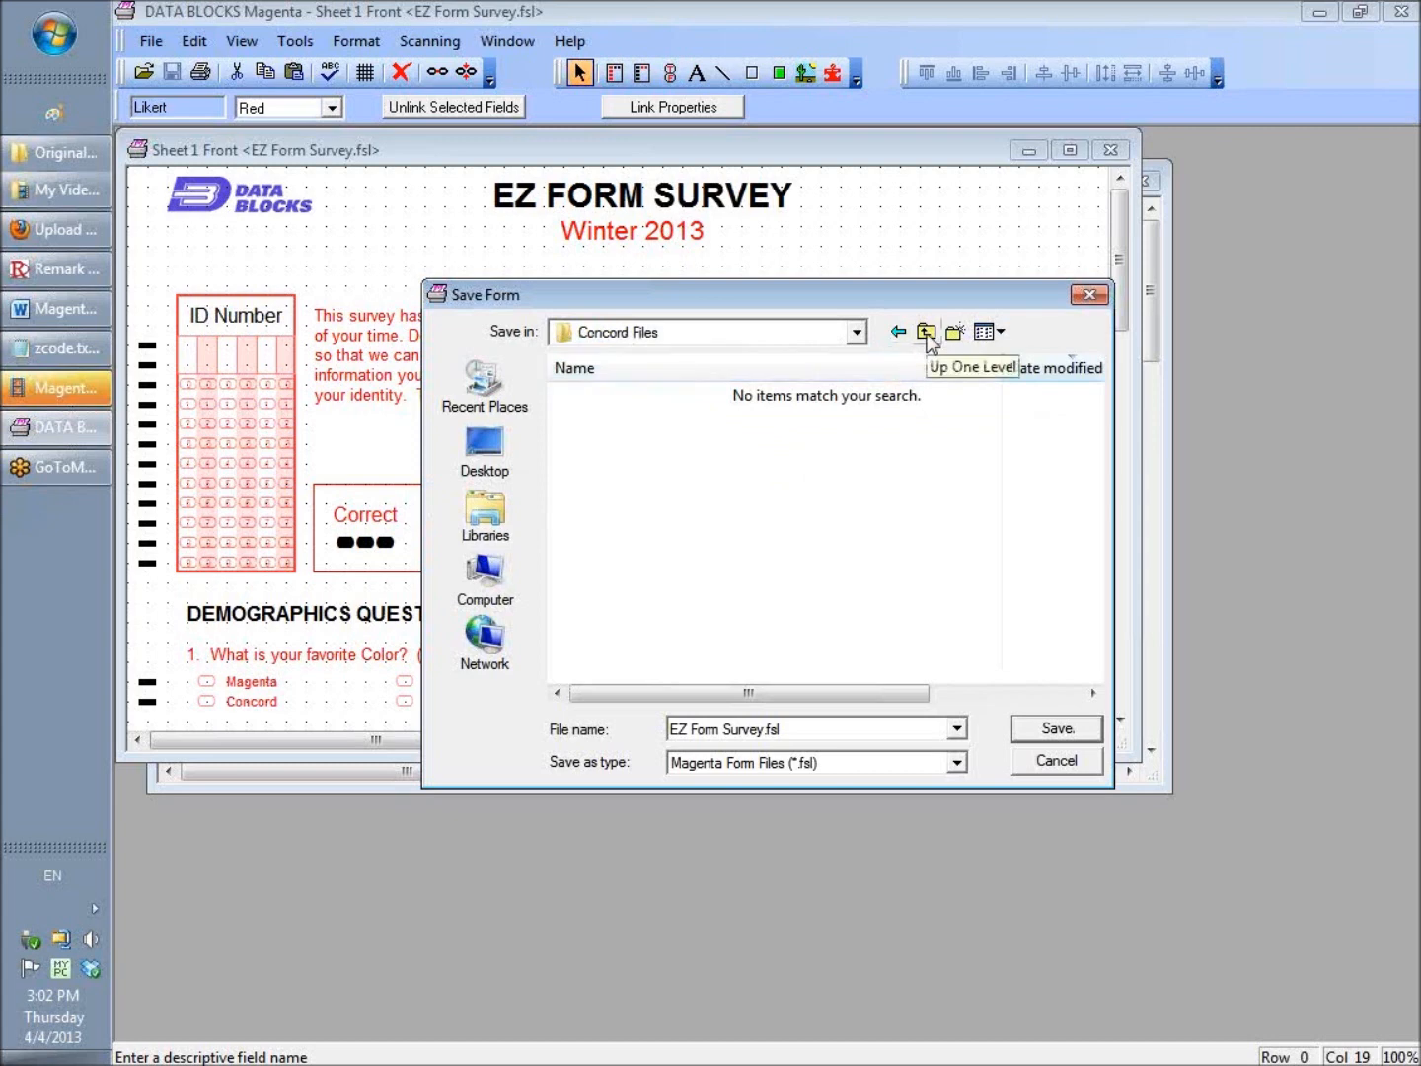
{"action": "left_click", "coordinate": [1048, 732]}
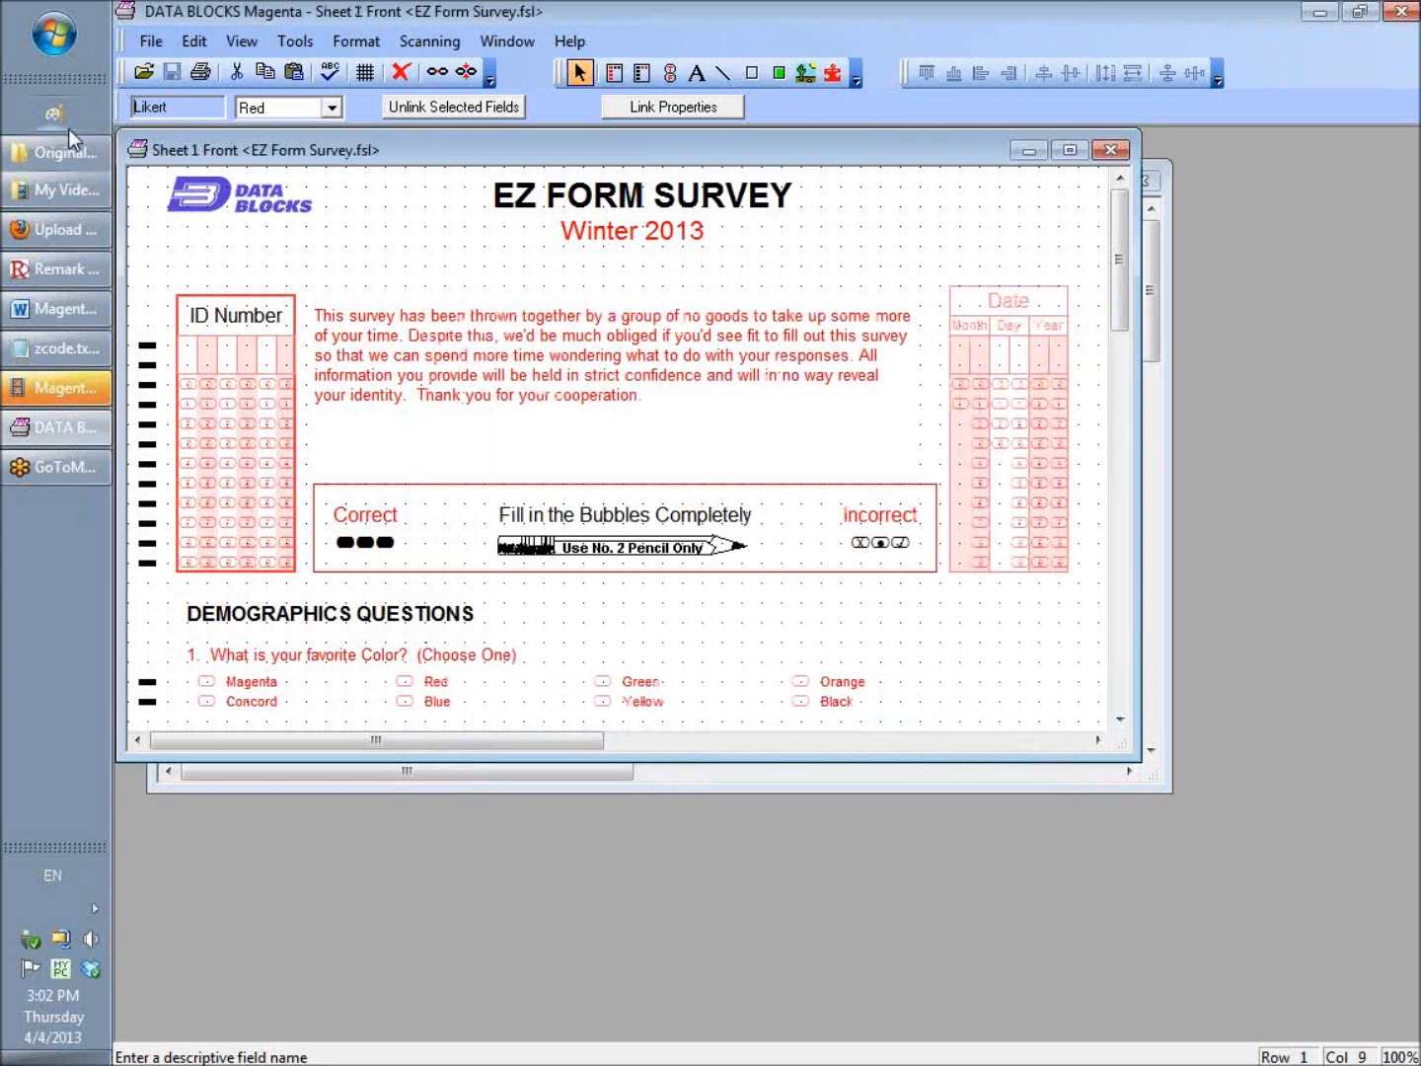
Step: Try to rename the Concord Files folder in the Documents library as Magenta Files in Windows Explorer
{"action": "left_click", "coordinate": [62, 153]}
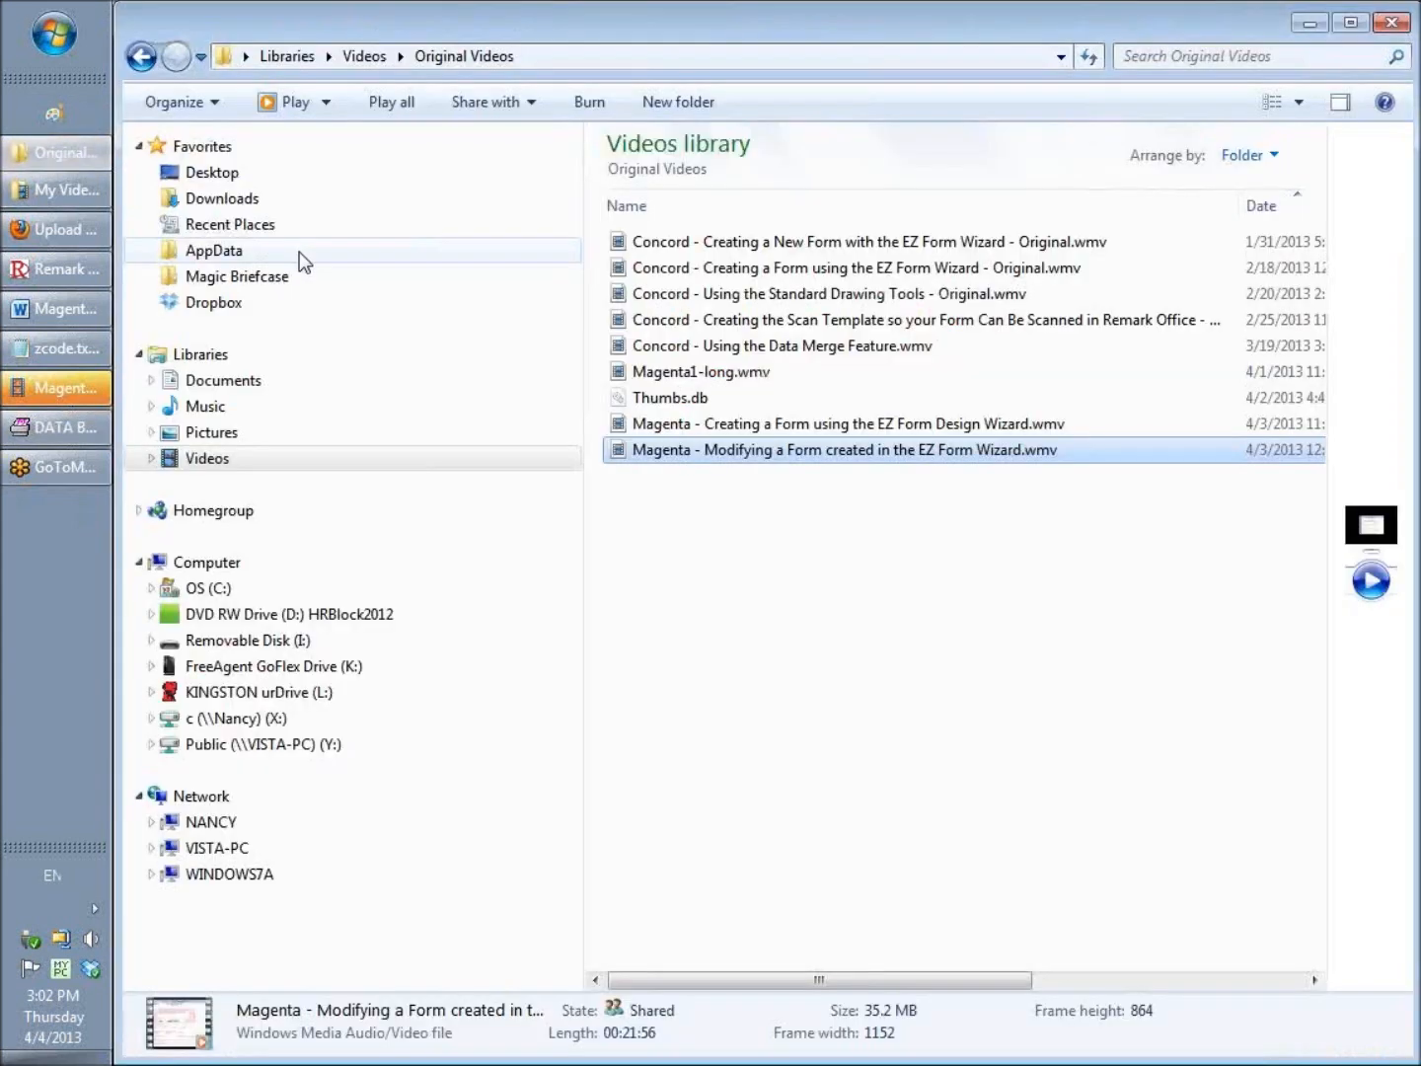
{"action": "left_click", "coordinate": [226, 383]}
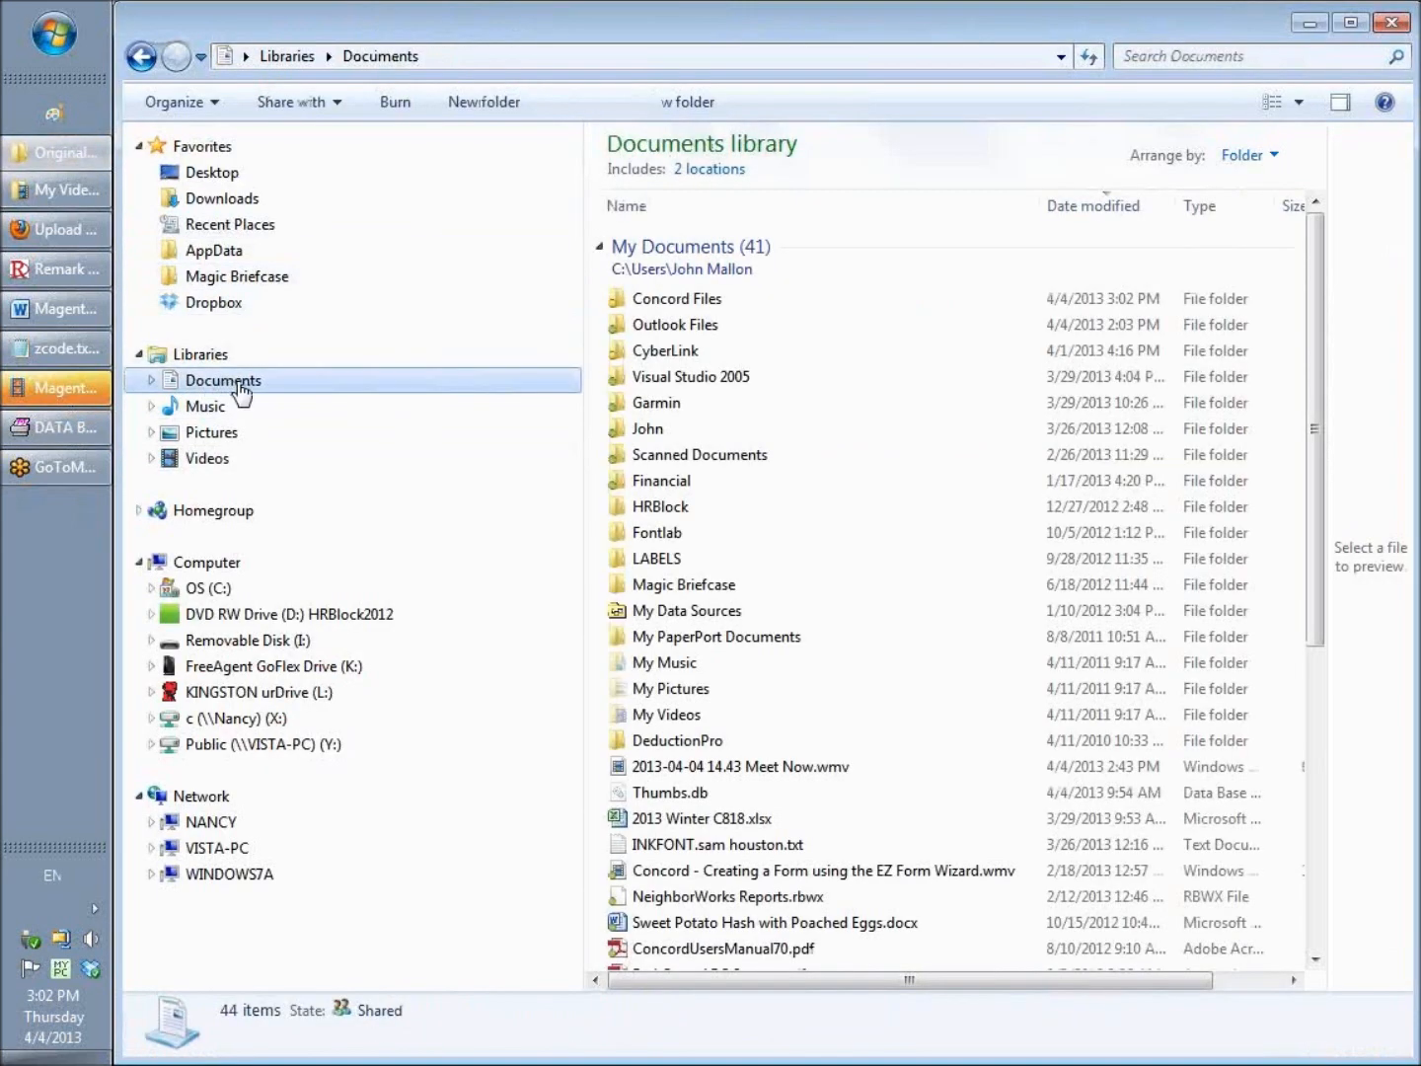
{"action": "left_click", "coordinate": [678, 305]}
{"action": "left_click", "coordinate": [678, 304]}
{"action": "key", "text": "Home"}
{"action": "key", "text": "Delete"}
{"action": "key", "text": "Delete"}
{"action": "key", "text": "Delete"}
{"action": "key", "text": "Delete"}
{"action": "key", "text": "Delete"}
{"action": "key", "text": "Delete"}
{"action": "key", "text": "Delete"}
{"action": "type", "text": "Magenta"}
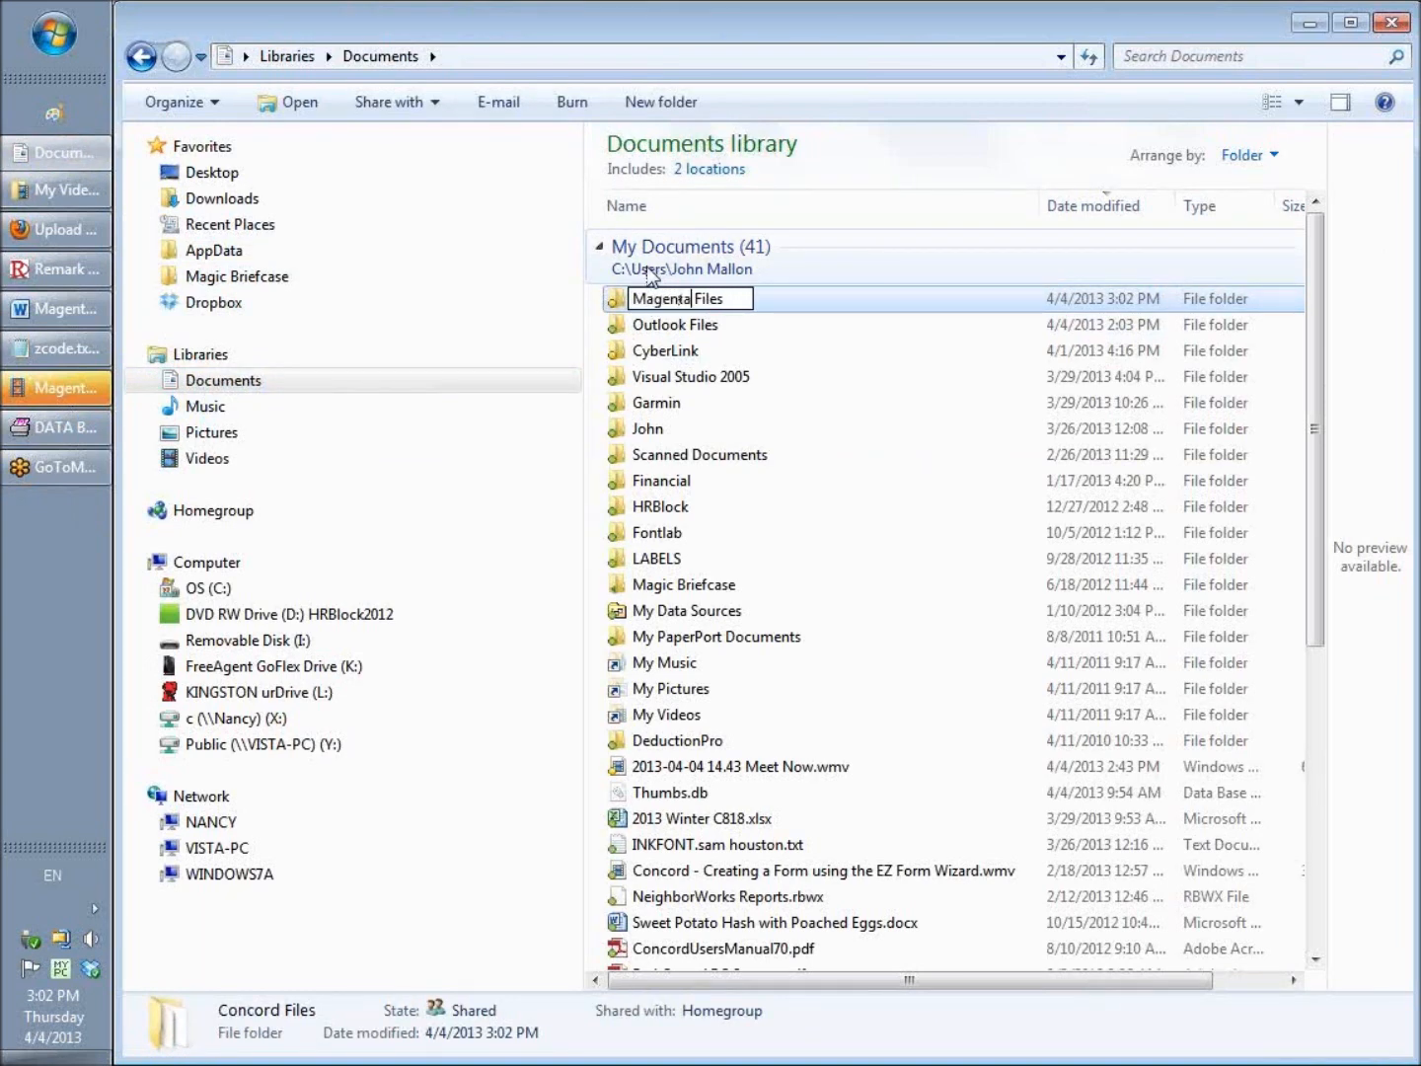
{"action": "key", "text": "Return"}
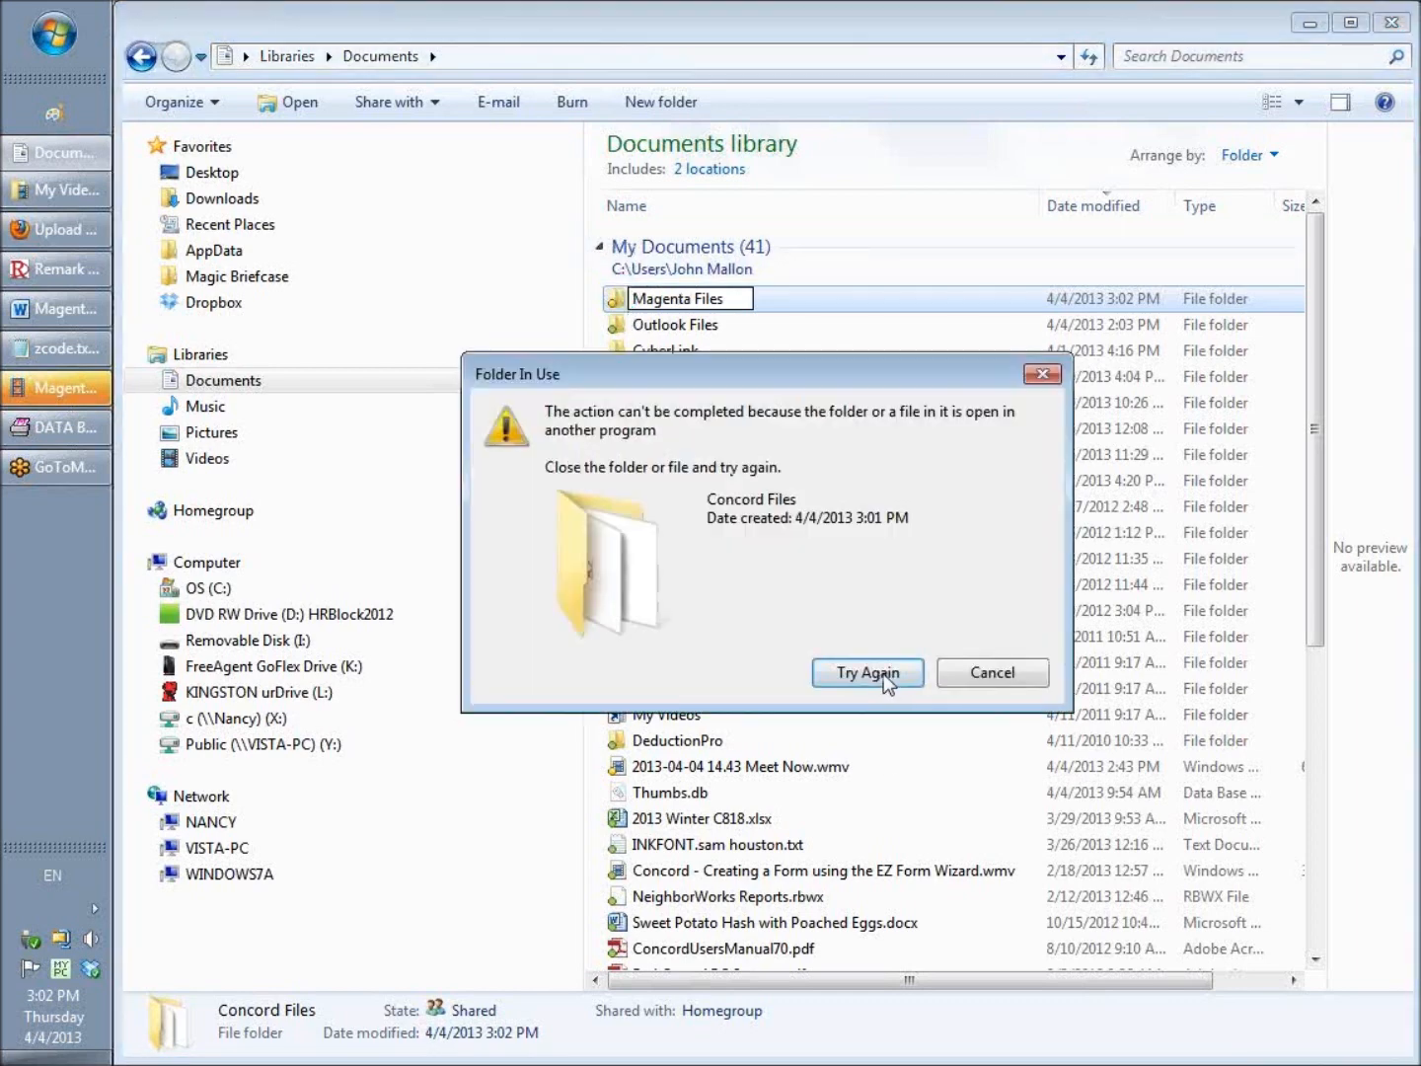
{"action": "left_click", "coordinate": [977, 673]}
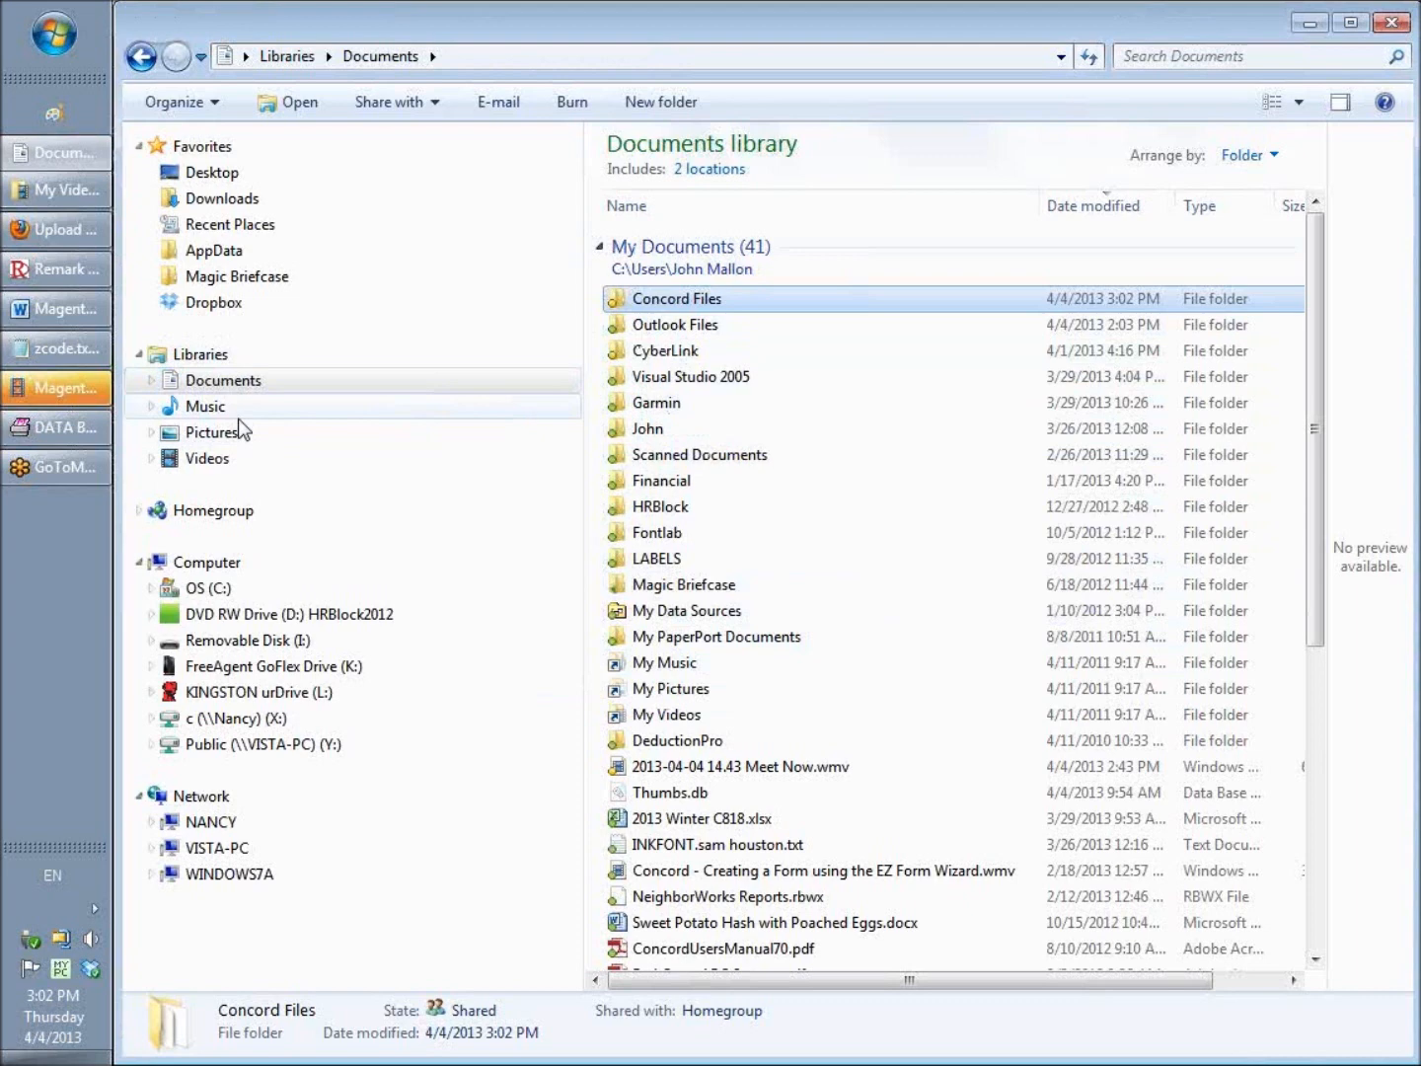
Step: Return to DATA BLOCKS Magenta and launch the Remark Classic OMR Template Editor for the survey's scan template
{"action": "left_click", "coordinate": [64, 425]}
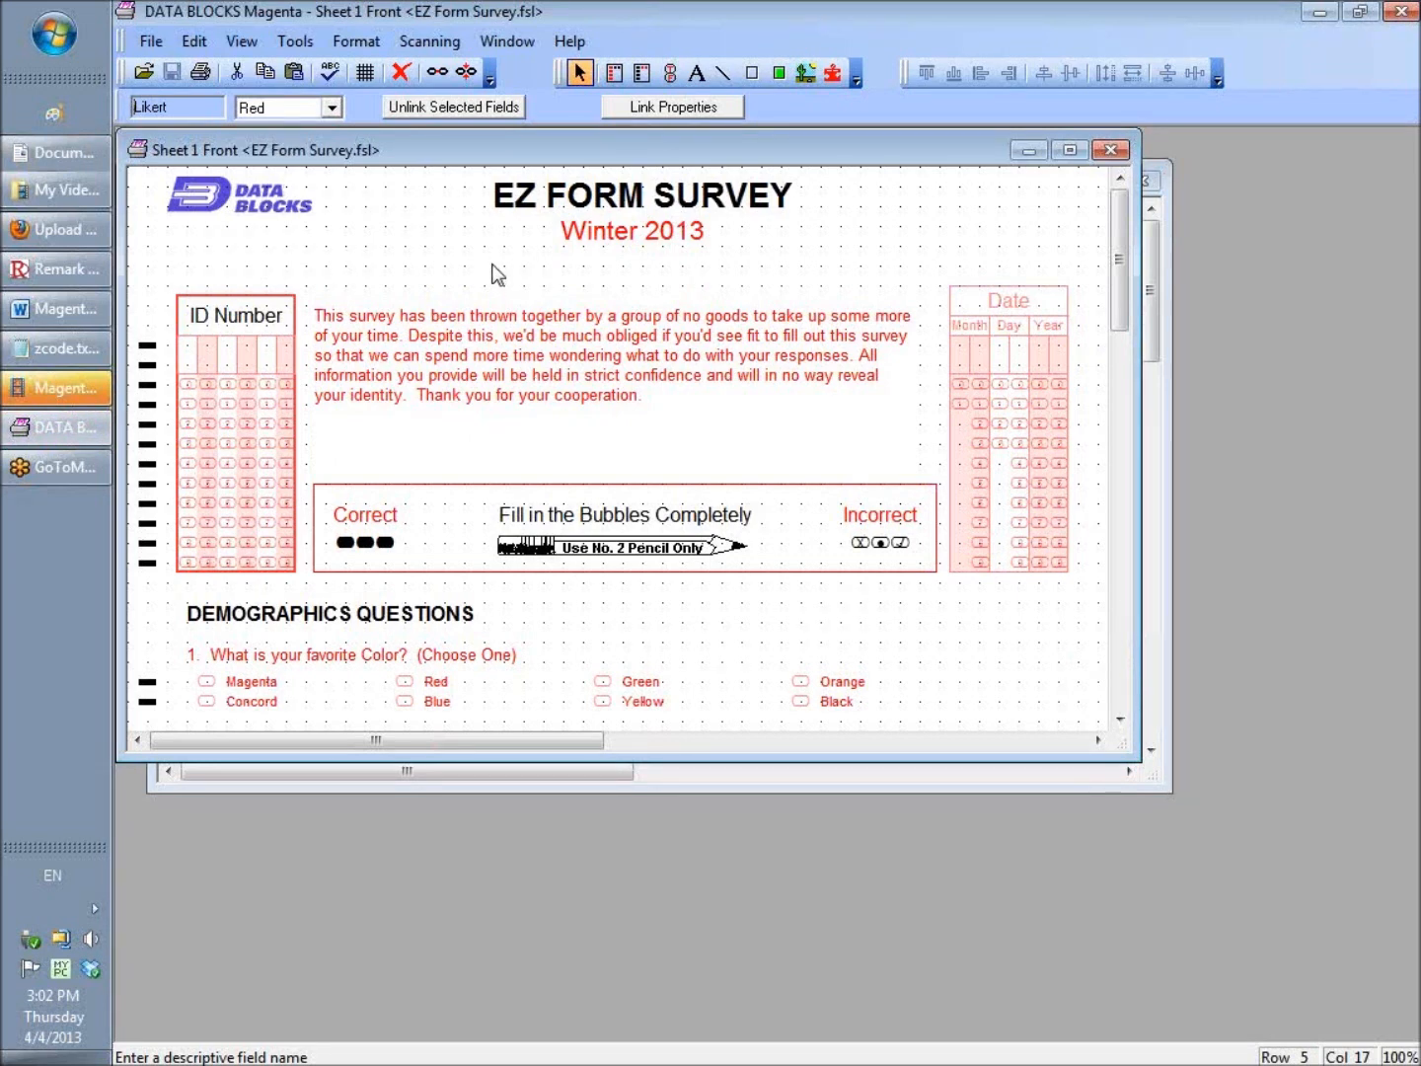
{"action": "left_click", "coordinate": [447, 56]}
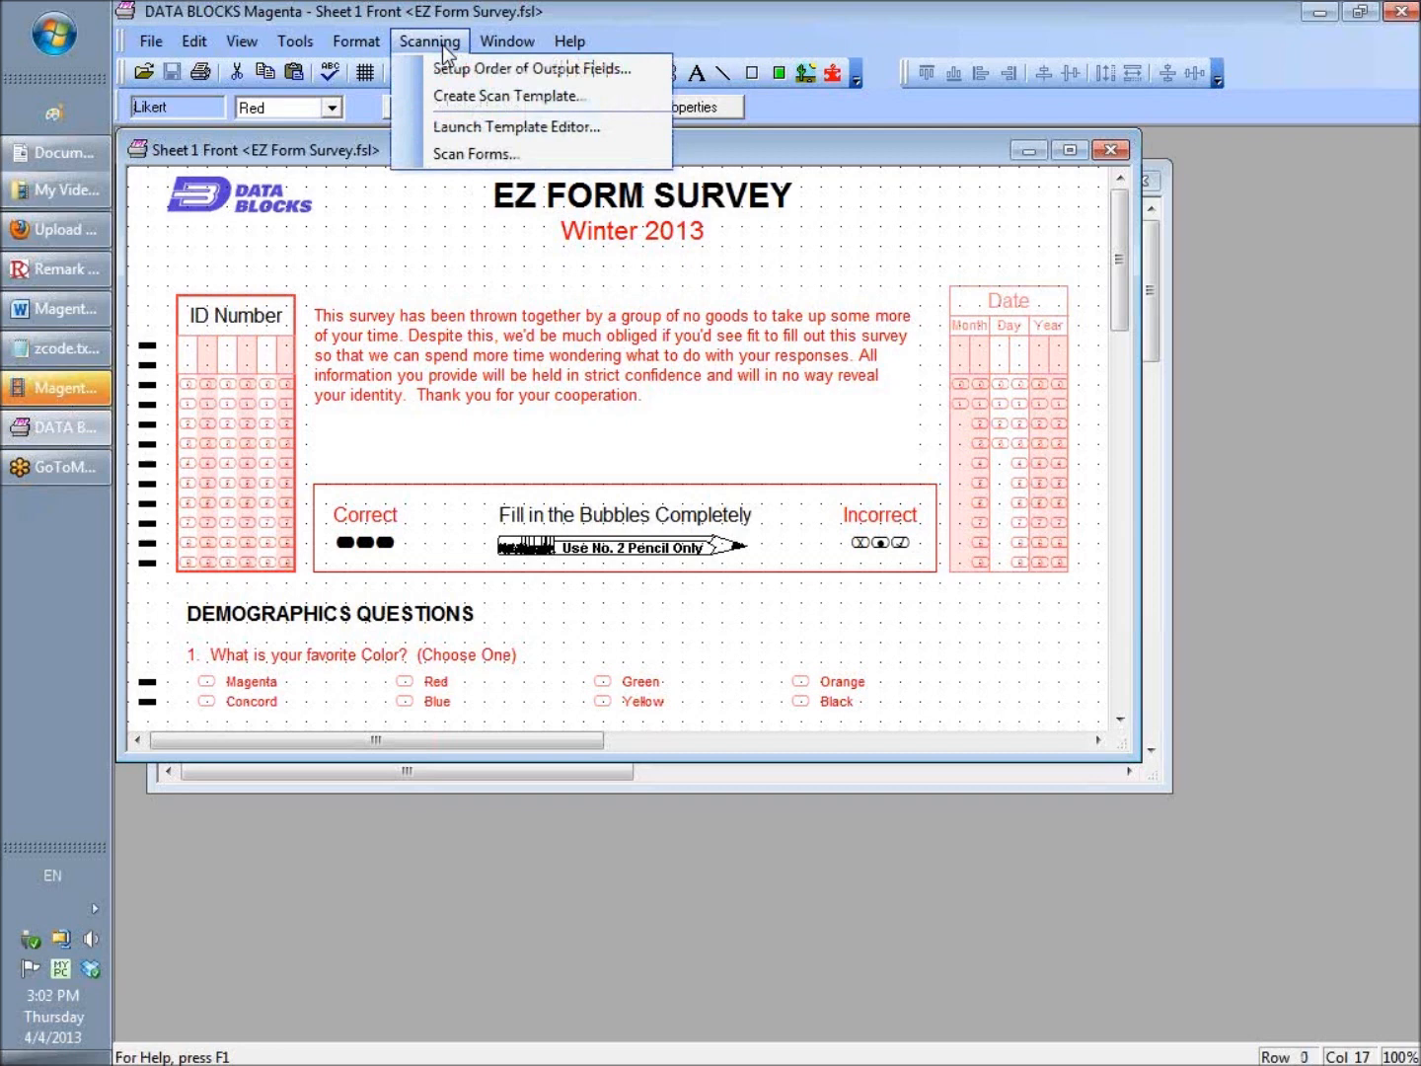
{"action": "left_click", "coordinate": [471, 128]}
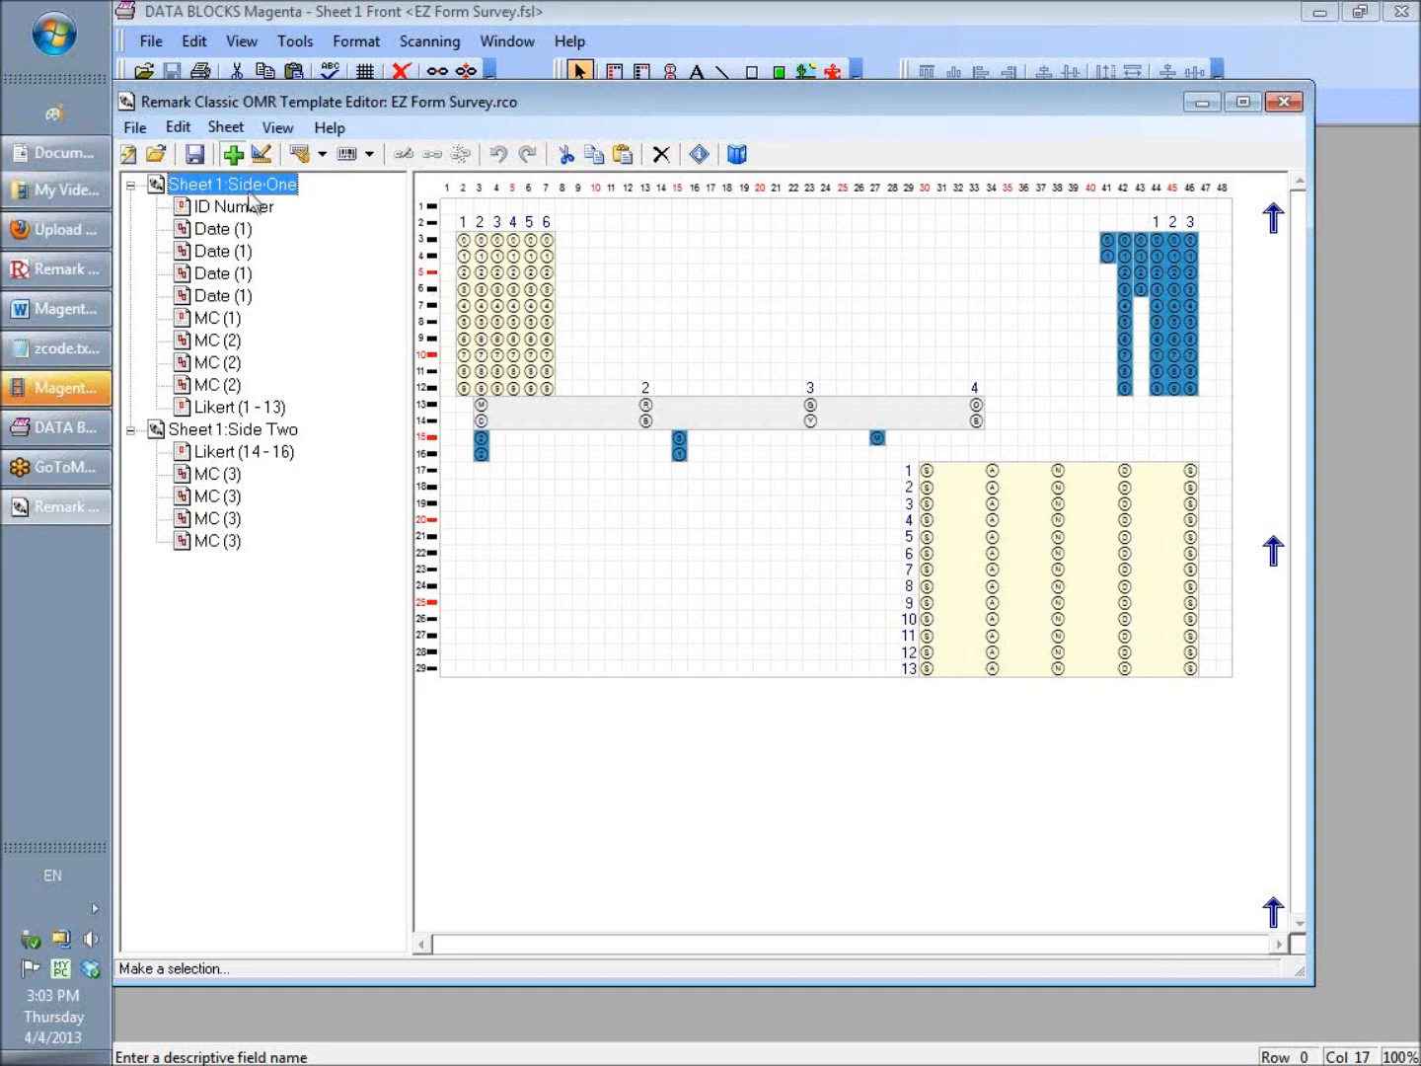
Step: Examine the ID Number, Date, MC and Likert regions on Side One and compare them with the form in DATA BLOCKS Magenta
{"action": "left_click", "coordinate": [506, 298]}
{"action": "left_click", "coordinate": [1174, 304]}
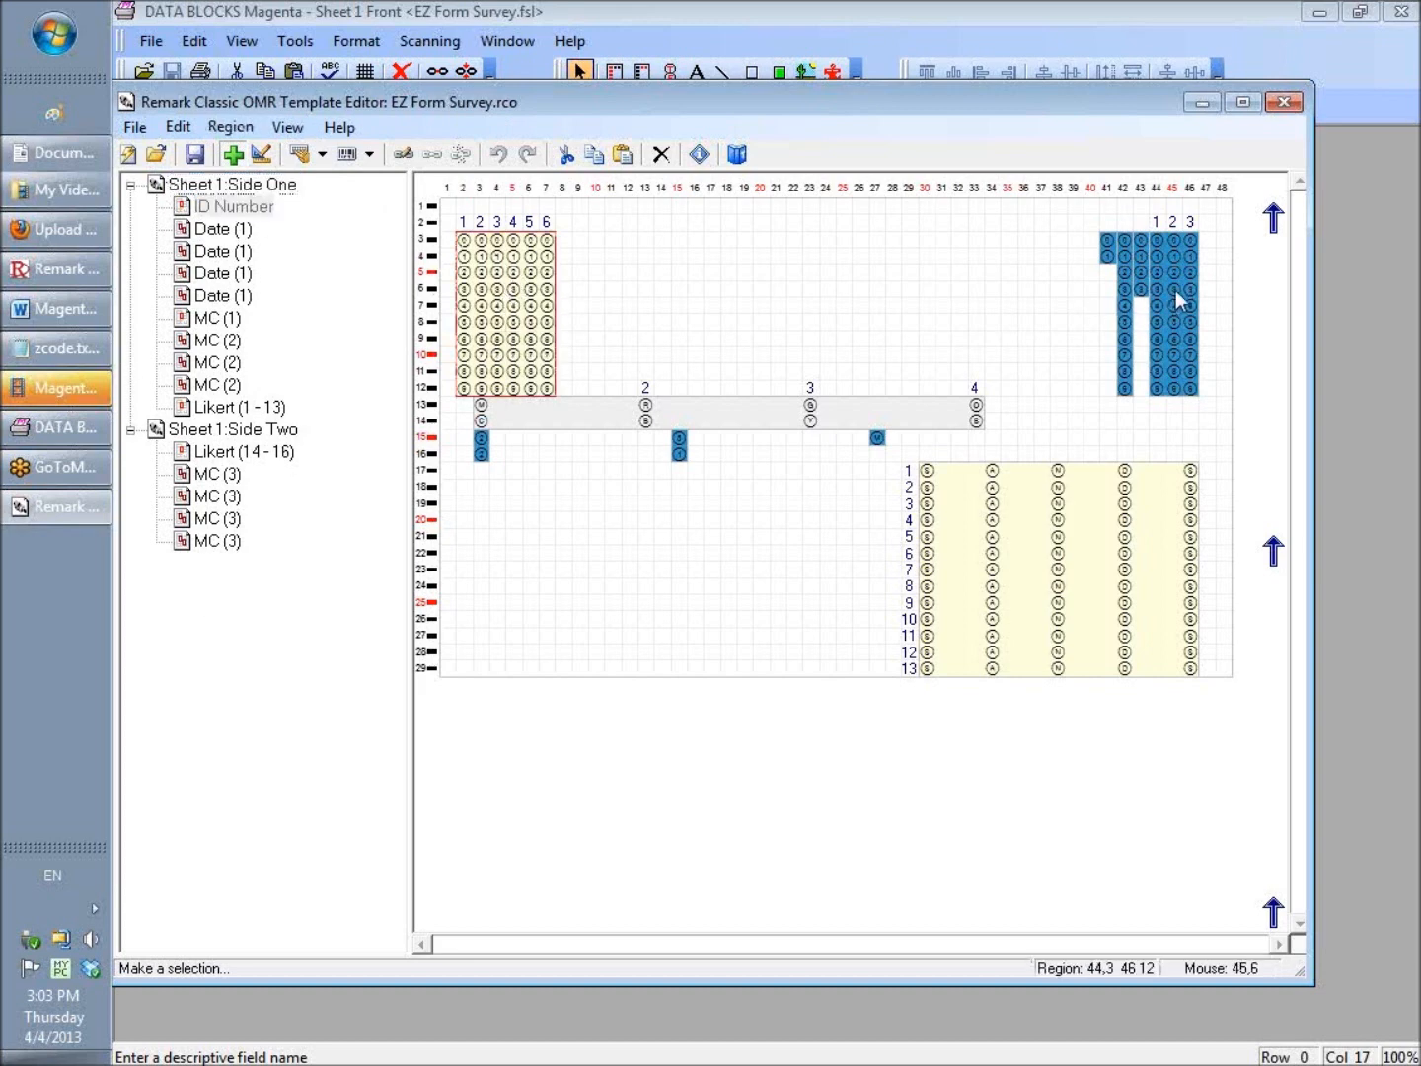
{"action": "left_click", "coordinate": [738, 410]}
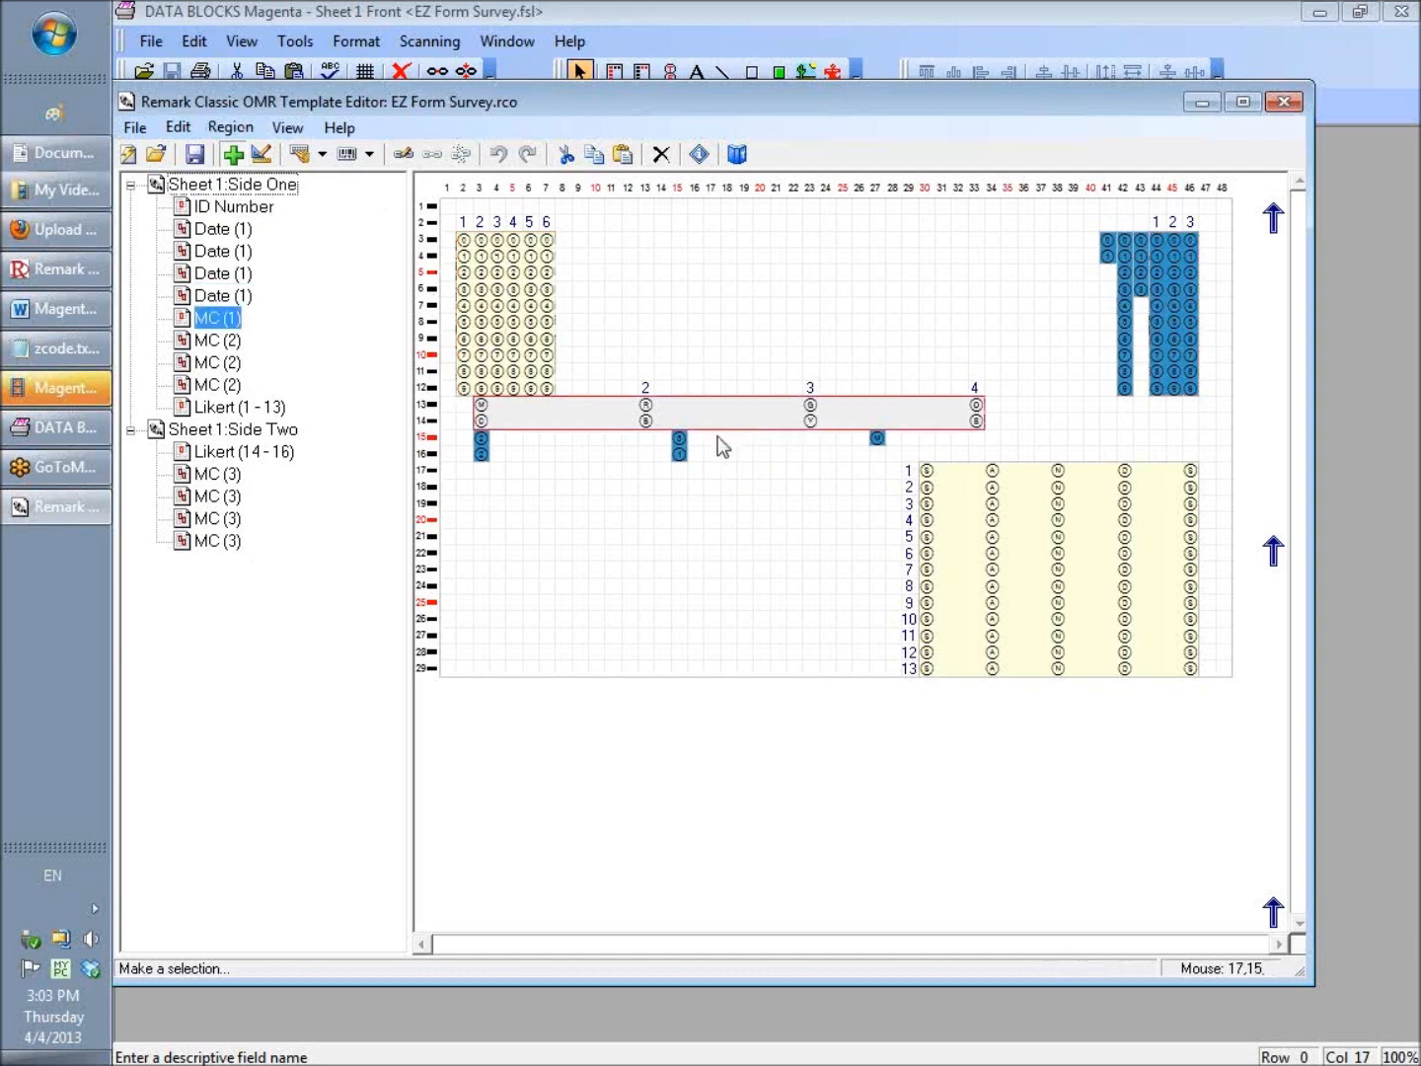
{"action": "left_click", "coordinate": [679, 452]}
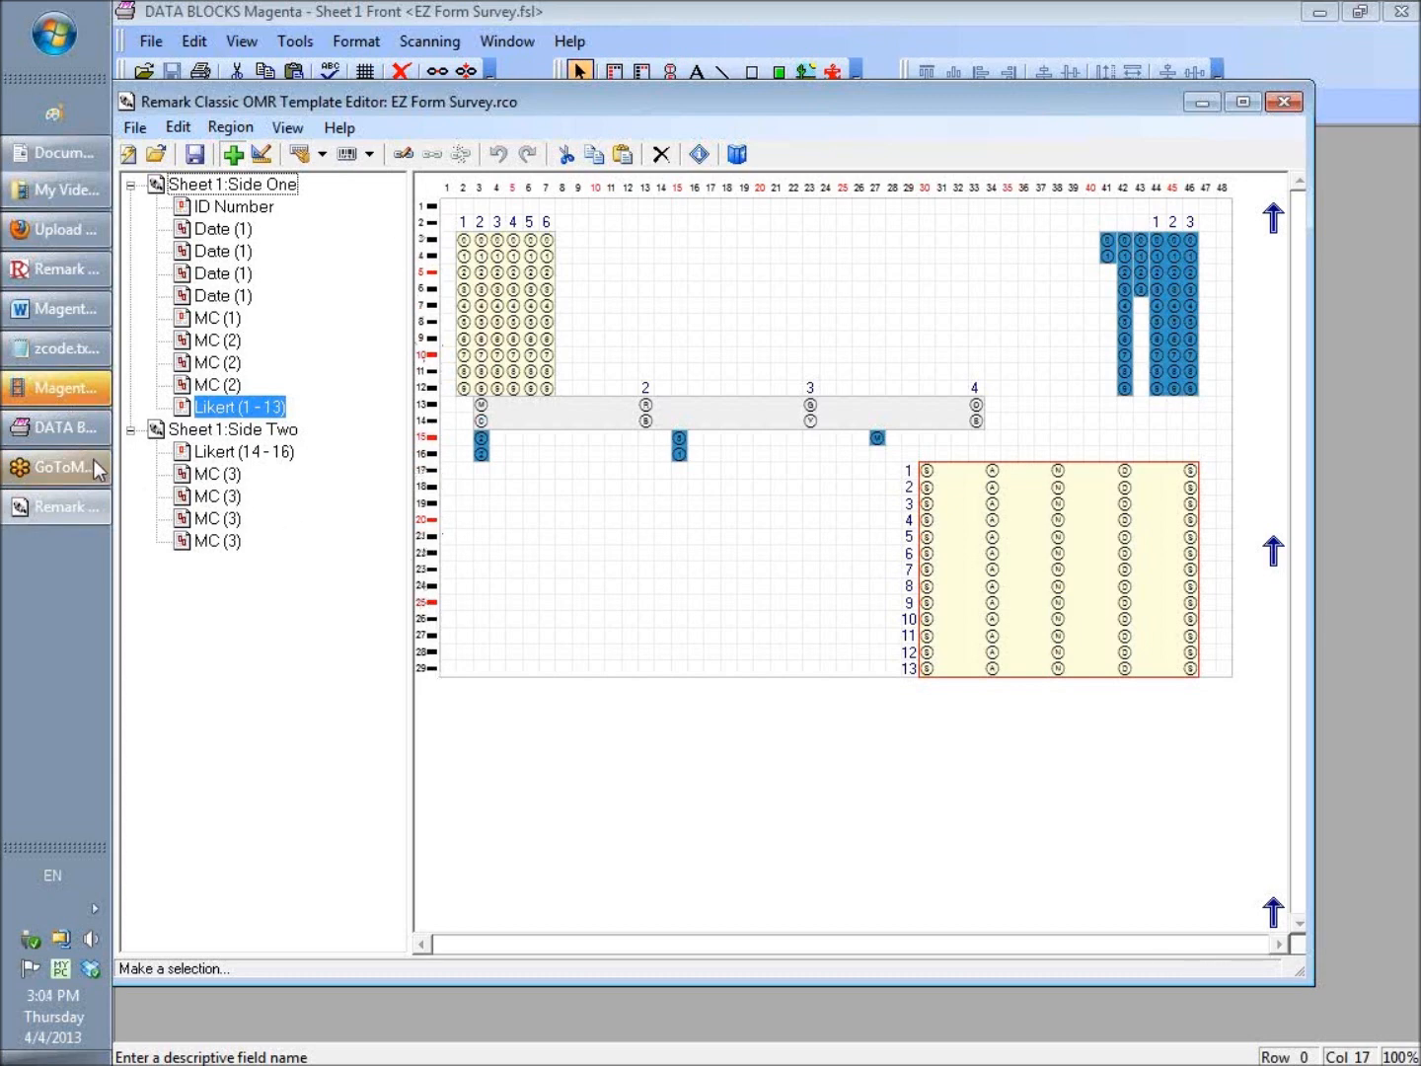
{"action": "left_click", "coordinate": [67, 431]}
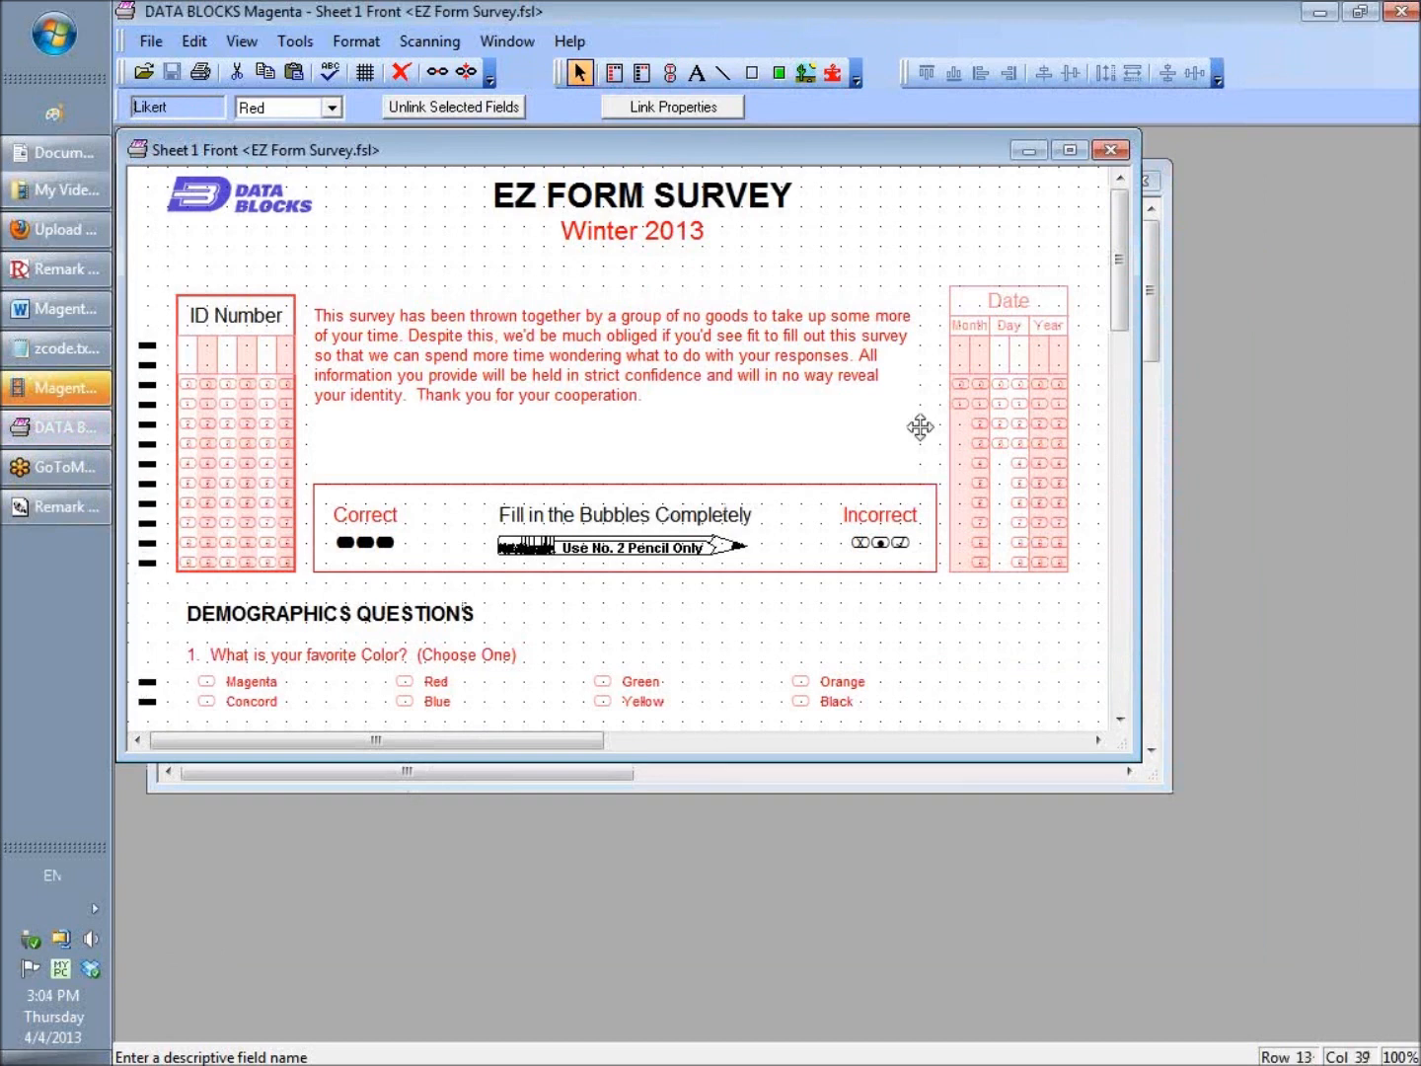
{"action": "left_click_drag", "start_coordinate": [1121, 239], "coordinate": [1107, 316]}
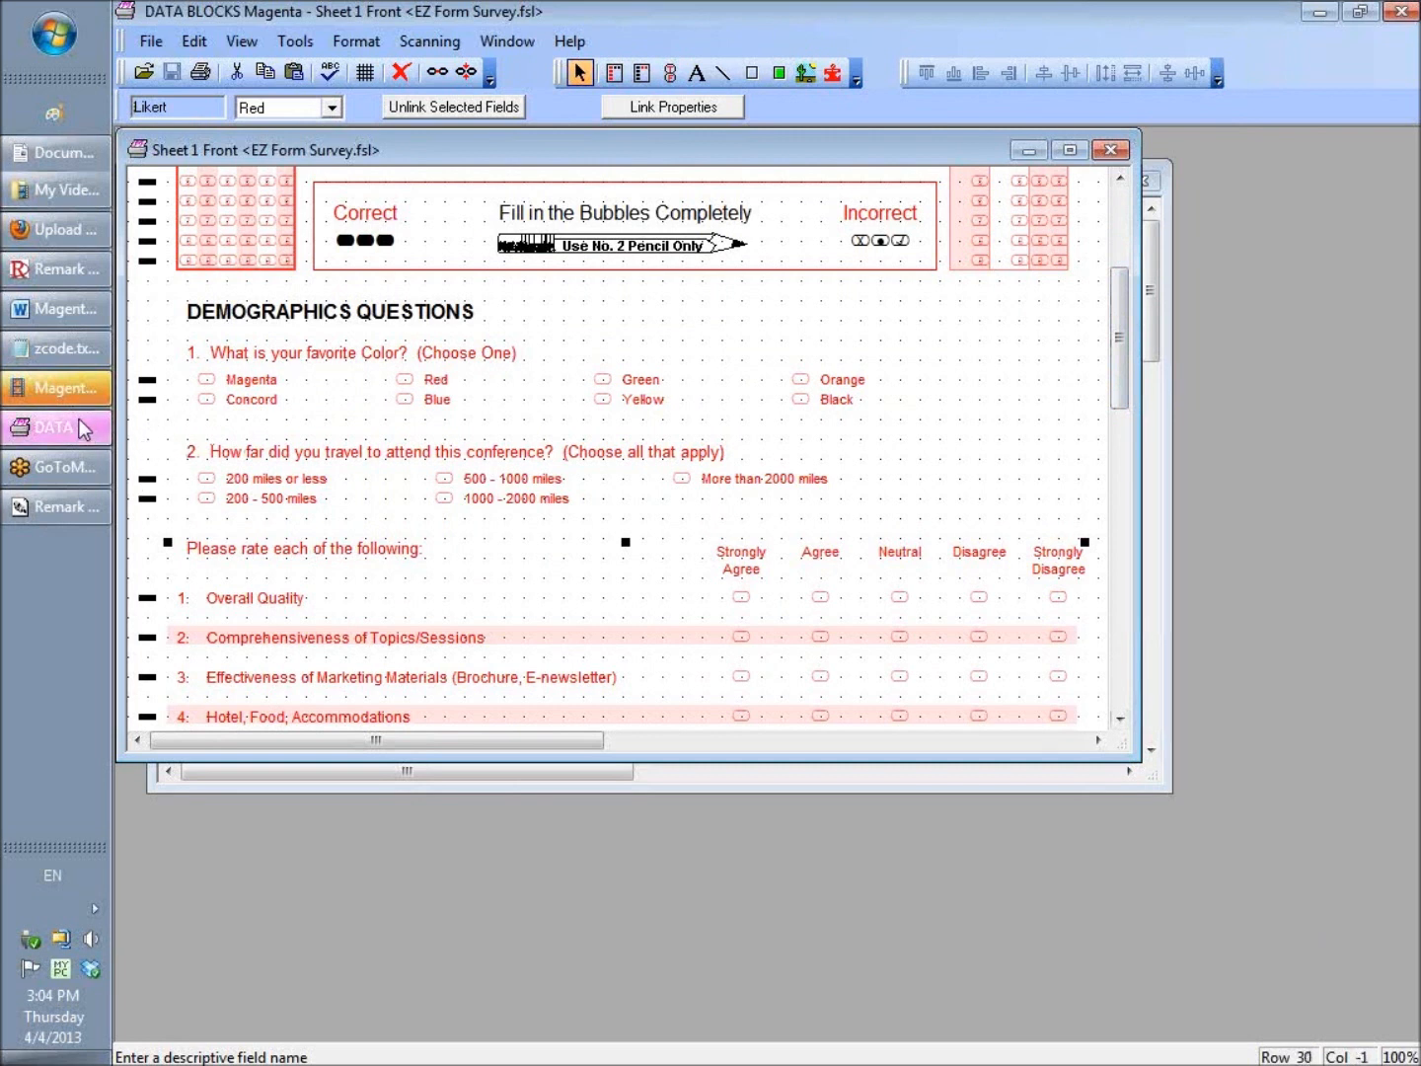
{"action": "left_click", "coordinate": [61, 514]}
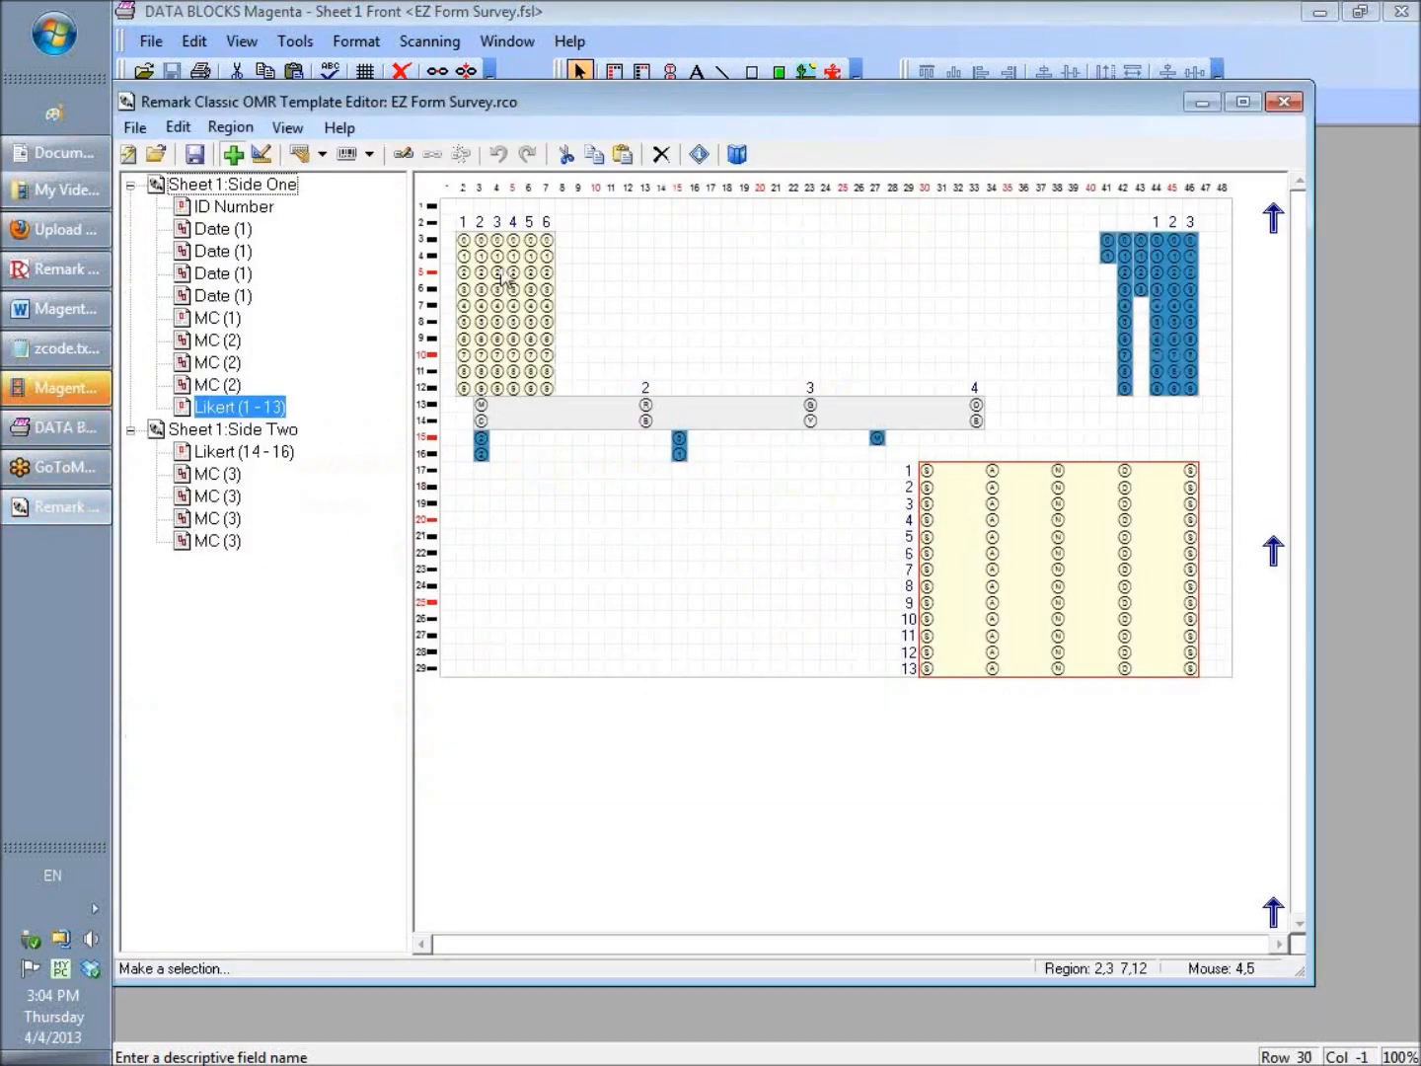
Step: Examine the Likert and MC regions on Sheet 1 Side Two of the scan template, and close the Template Editor
{"action": "left_click", "coordinate": [276, 430]}
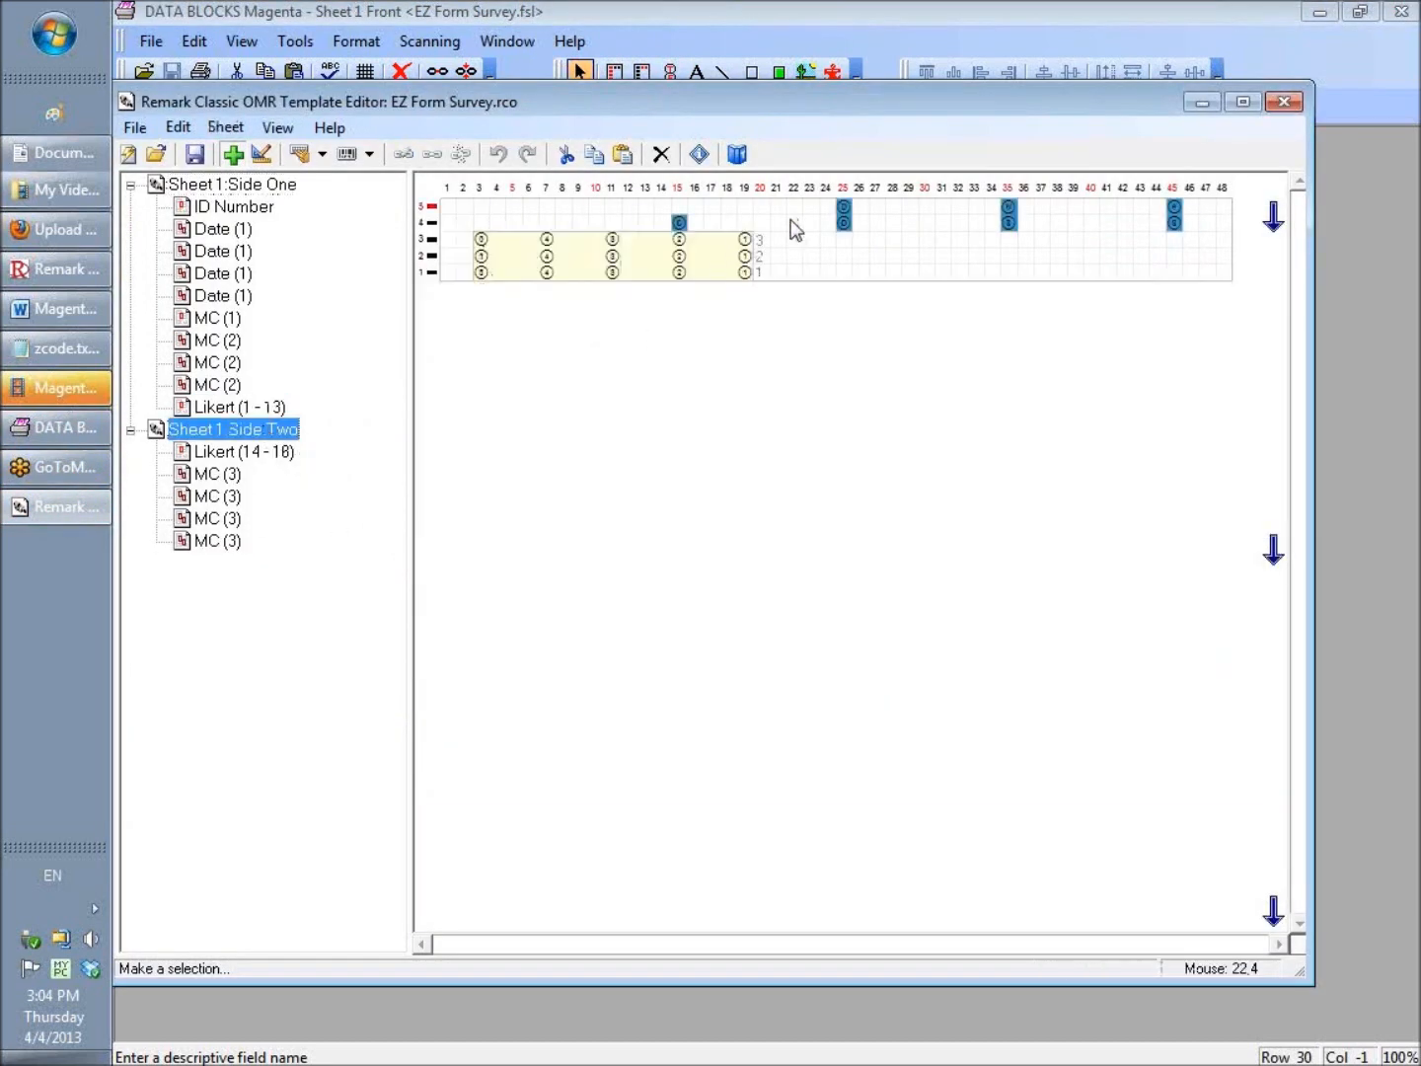
{"action": "left_click", "coordinate": [655, 260]}
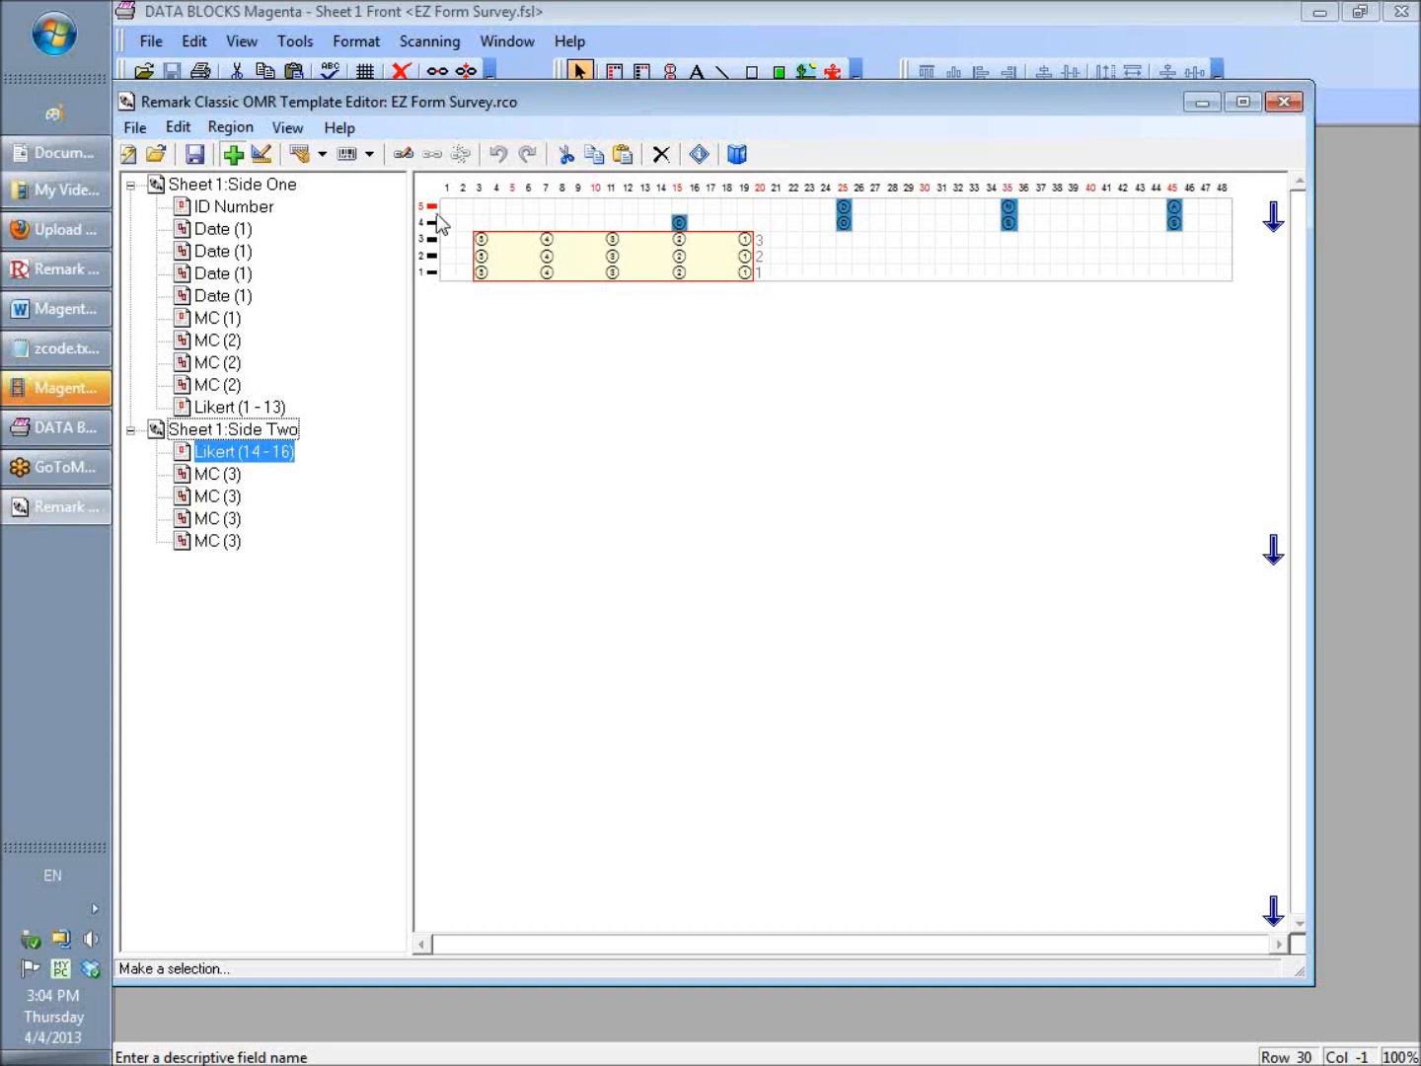
{"action": "left_click_drag", "start_coordinate": [719, 100], "coordinate": [742, 99]}
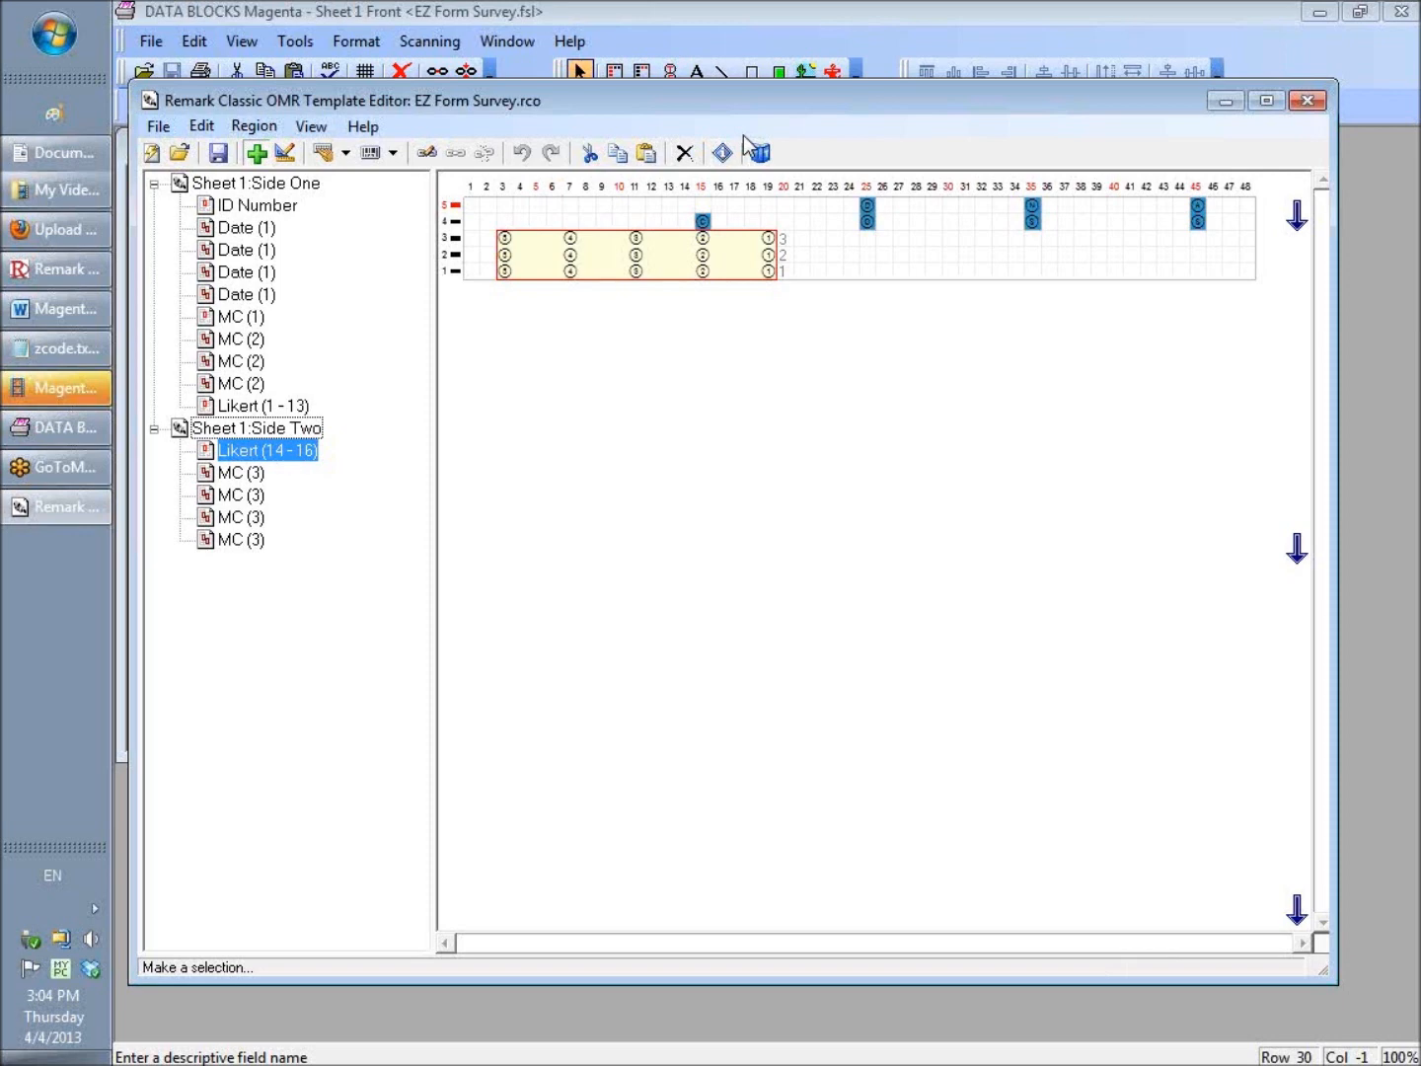
{"action": "left_click", "coordinate": [1314, 96]}
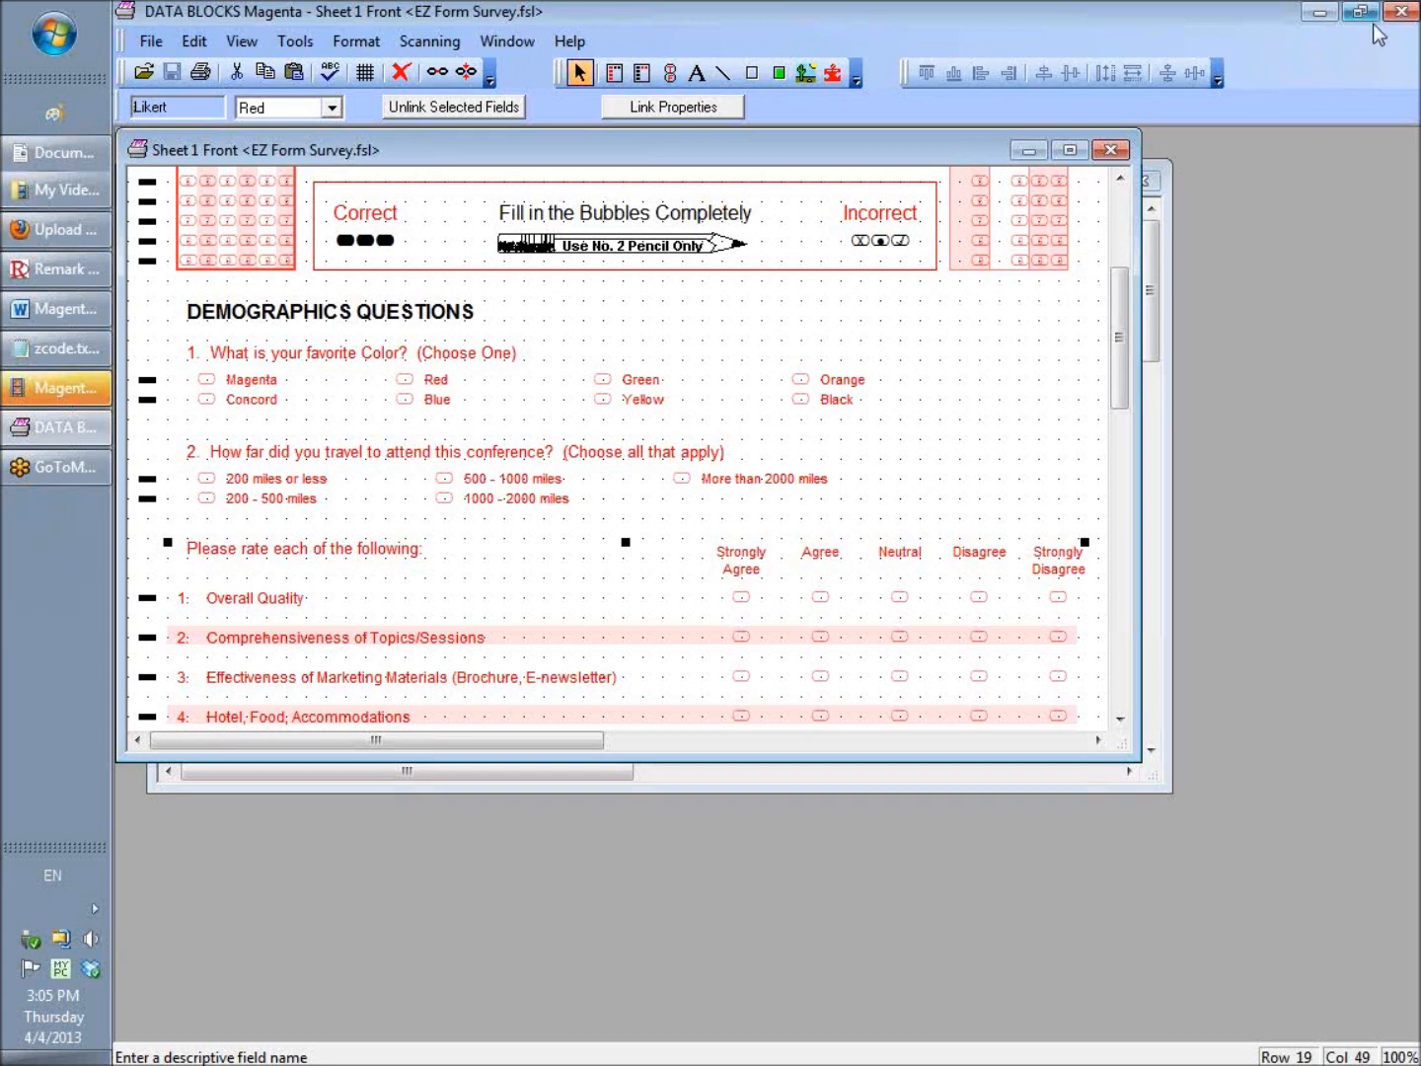
{"action": "left_click", "coordinate": [1401, 53]}
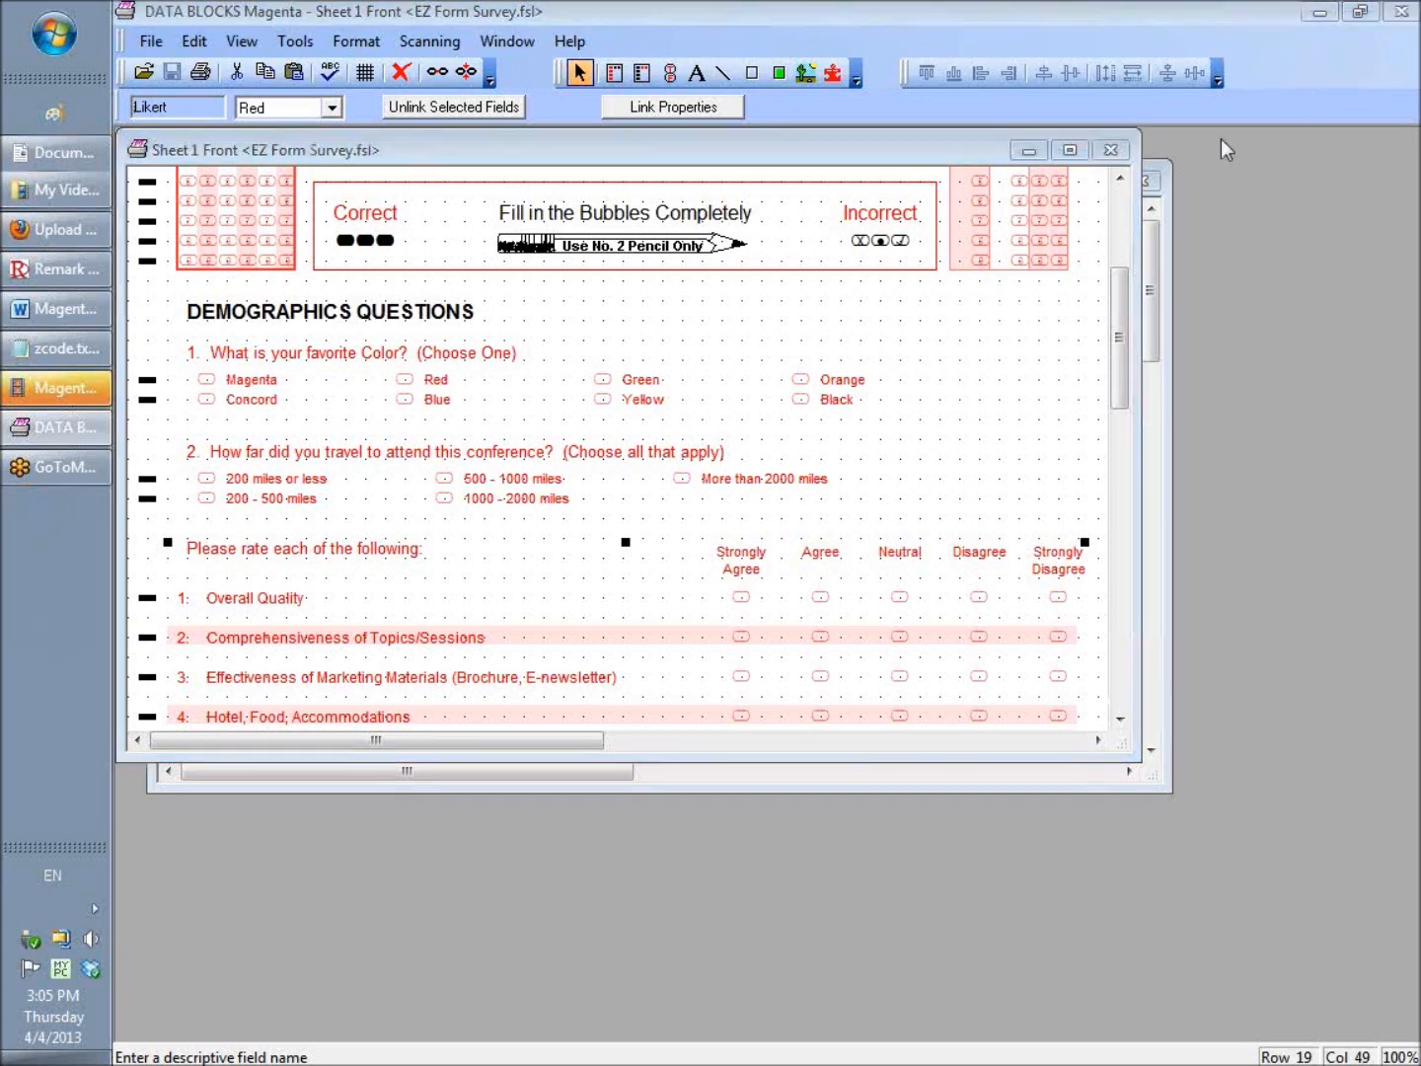